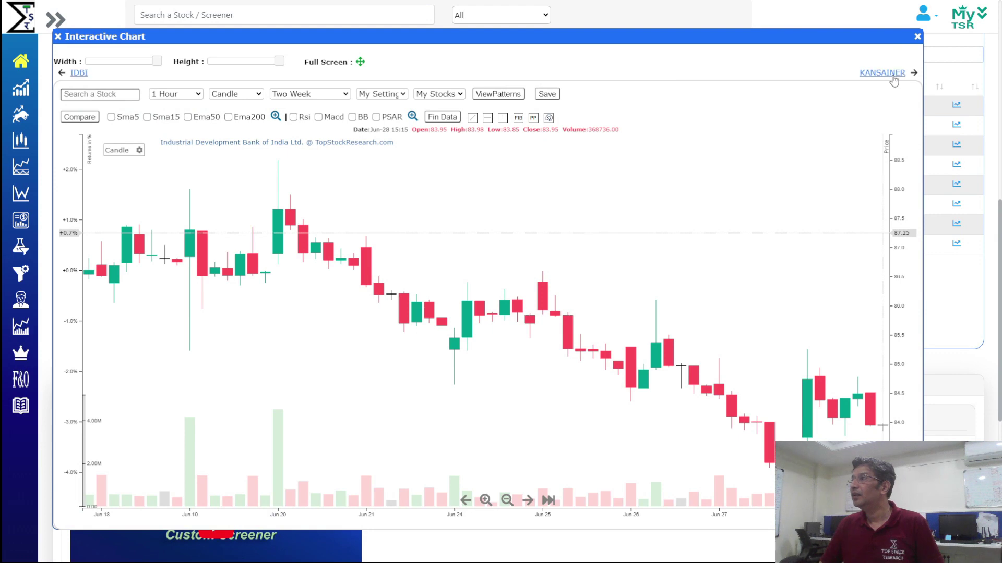
Step: View the hourly candle chart of KANSAINER and close the chart window
{"action": "left_click", "coordinate": [893, 75]}
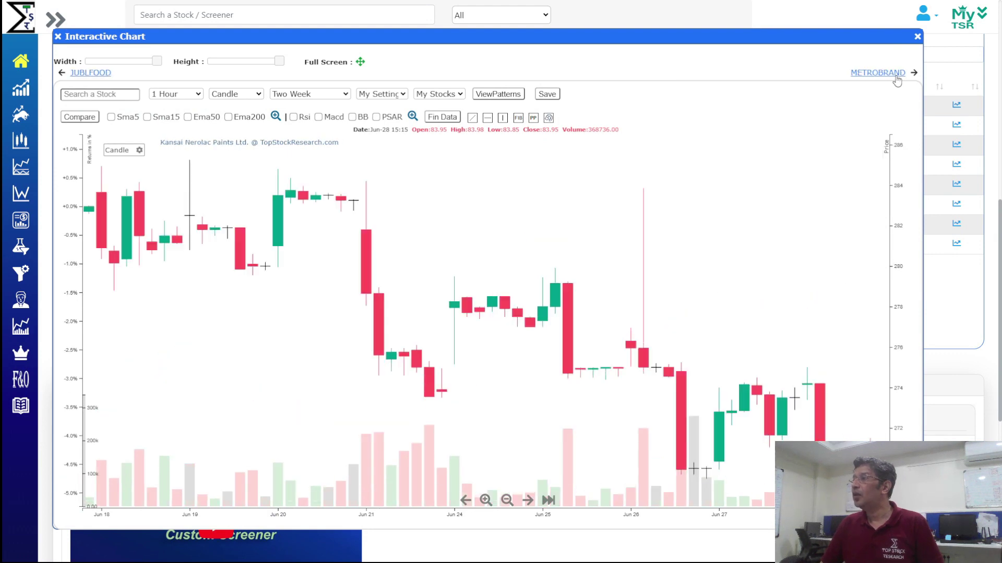
{"action": "key", "text": "Escape"}
Step: Change the second OHLC Compare to latest open above latest low and run the screener
{"action": "scroll", "coordinate": [612, 138], "scroll_direction": "up", "scroll_amount": 6}
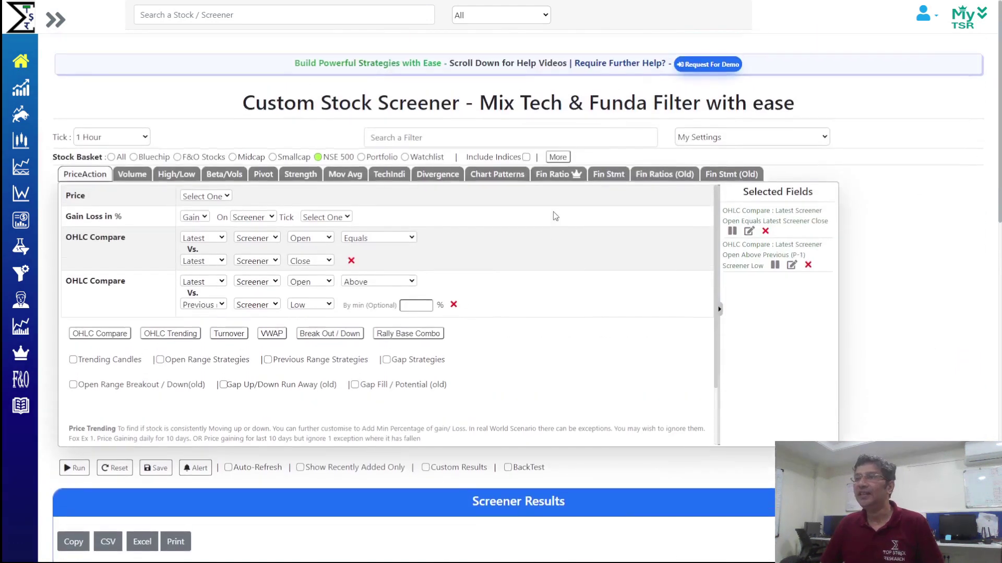
{"action": "left_click", "coordinate": [213, 305]}
{"action": "left_click", "coordinate": [207, 83]}
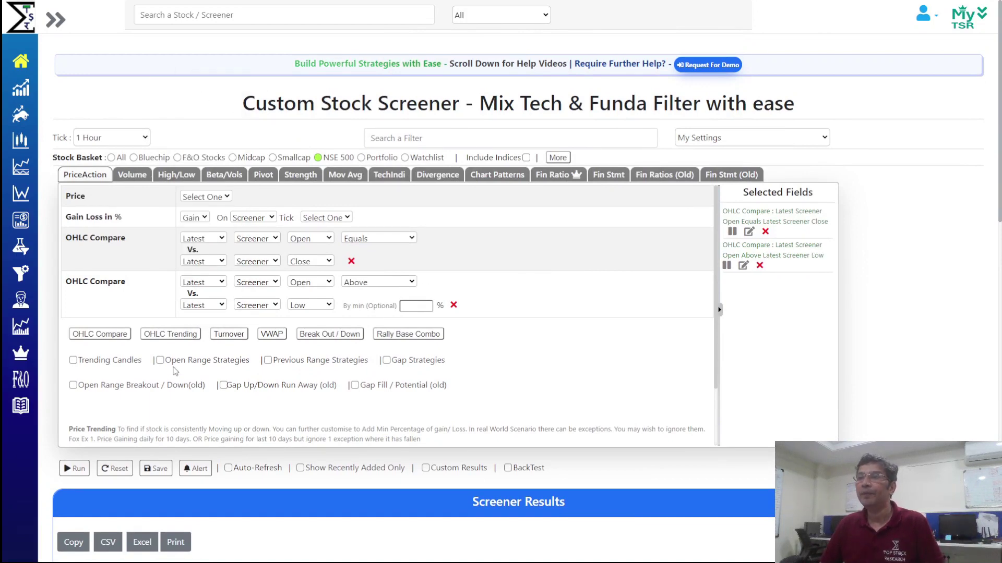
{"action": "left_click", "coordinate": [74, 468]}
Step: Check the interactive charts of Godfrey Phillips and IDBI from the screener results, and close the chart window
{"action": "scroll", "coordinate": [505, 468], "scroll_direction": "down", "scroll_amount": 1}
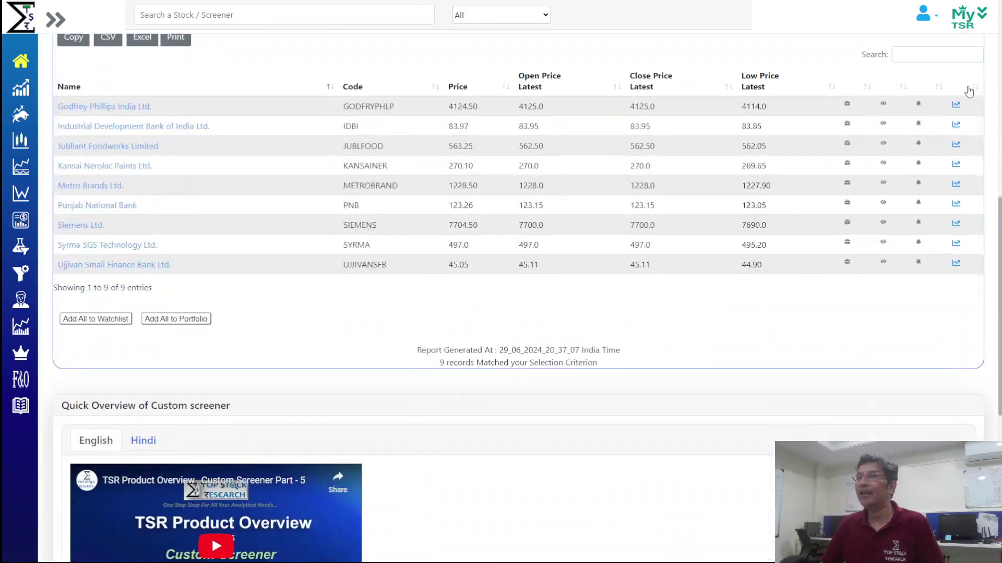
{"action": "left_click", "coordinate": [956, 108]}
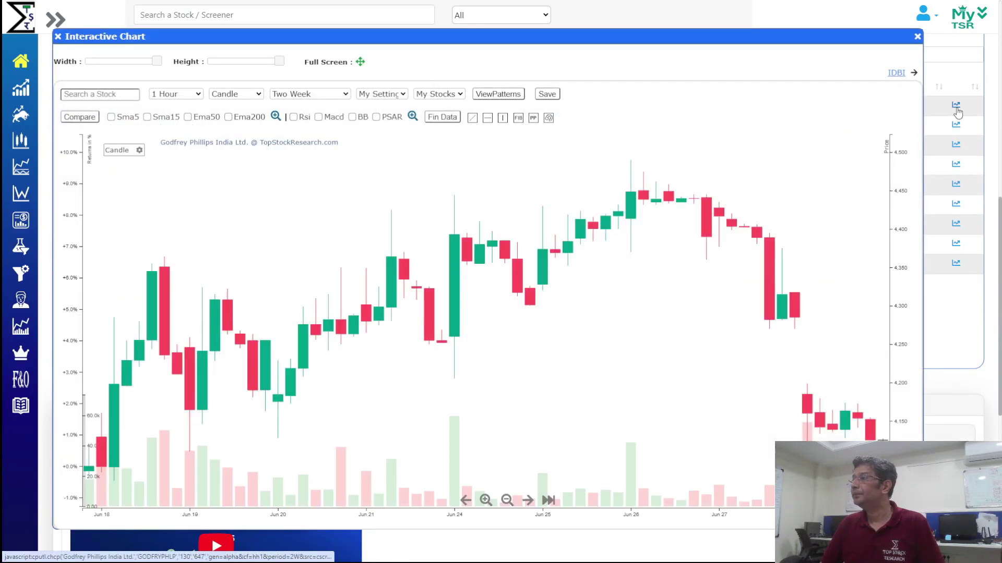
{"action": "left_click", "coordinate": [896, 74]}
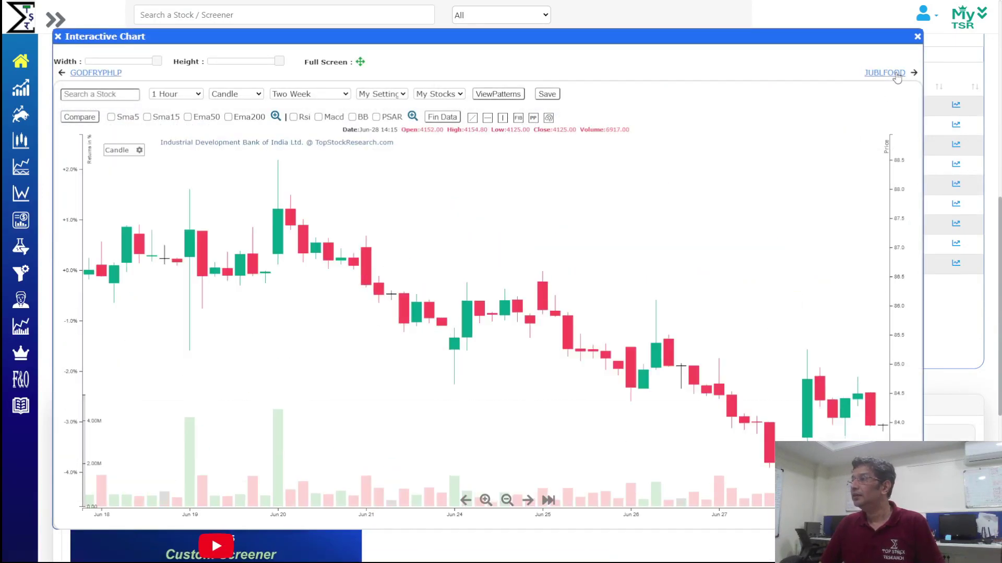
{"action": "left_click", "coordinate": [917, 36]}
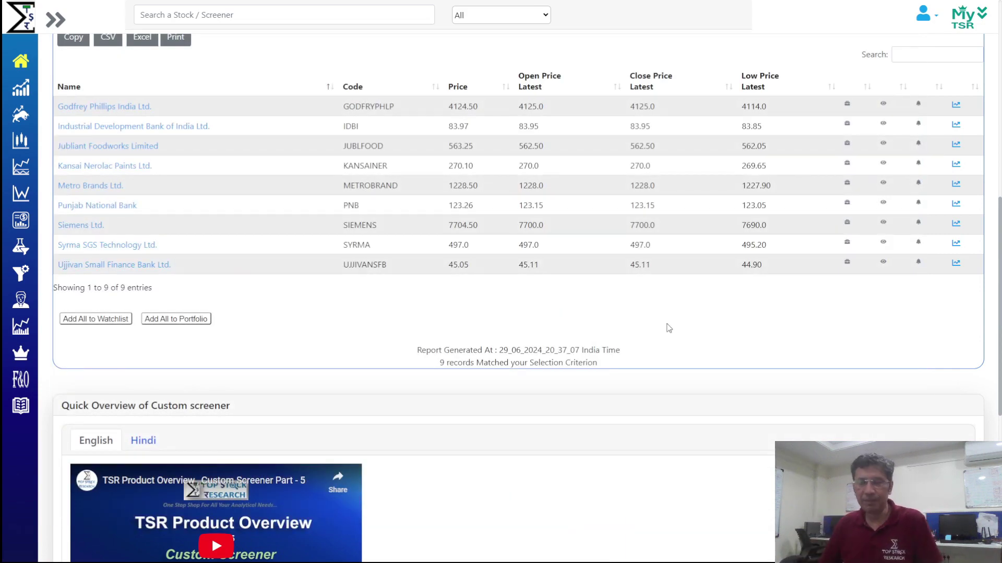
Step: Remove both OHLC Compare conditions from the custom screener
{"action": "key", "text": "alt+Tab"}
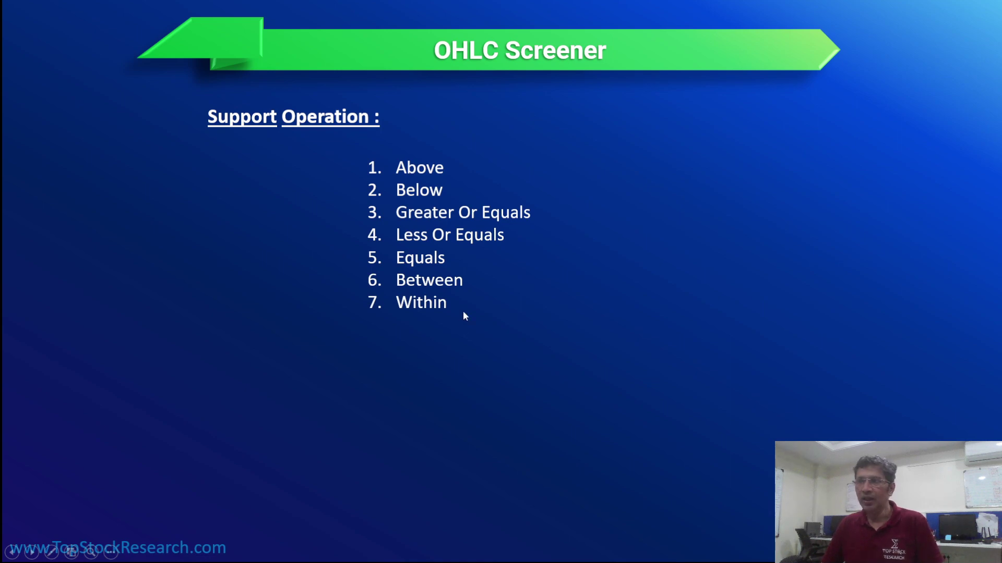
{"action": "key", "text": "alt+Tab"}
{"action": "scroll", "coordinate": [579, 289], "scroll_direction": "up", "scroll_amount": 8}
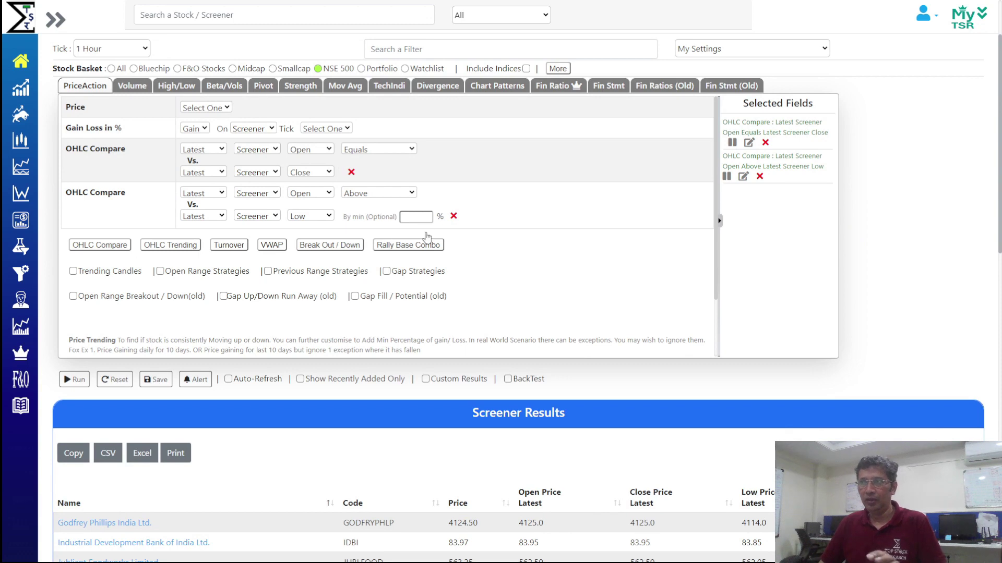
{"action": "left_click", "coordinate": [453, 216]}
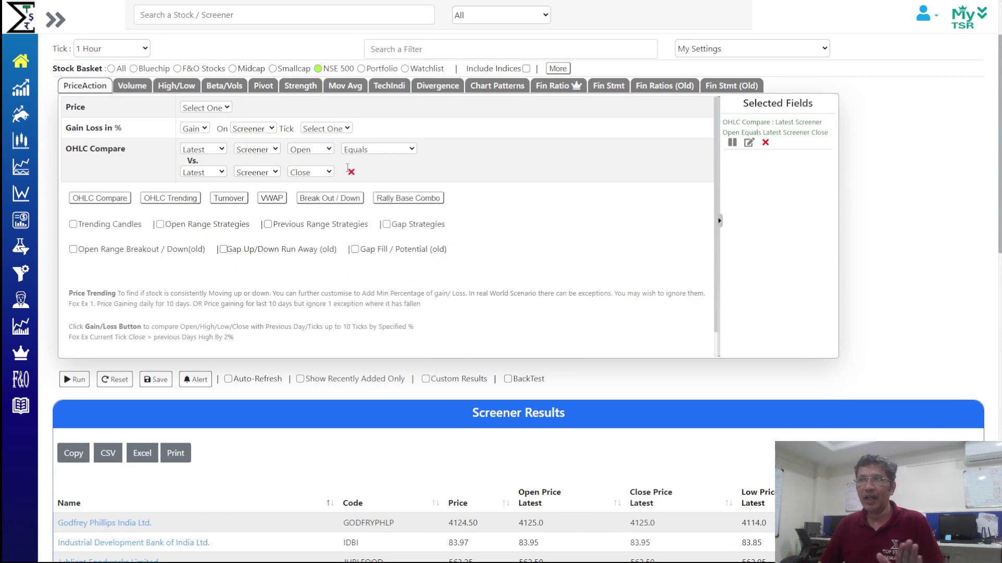
{"action": "left_click", "coordinate": [351, 172]}
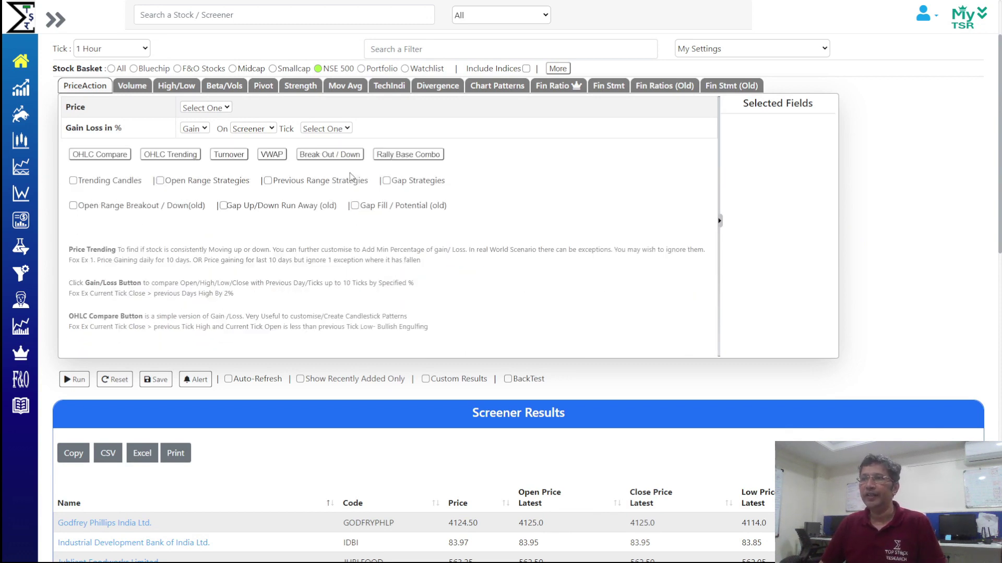
Step: Add an OHLC Compare condition for latest screener open above previous screener low
{"action": "left_click", "coordinate": [101, 155]}
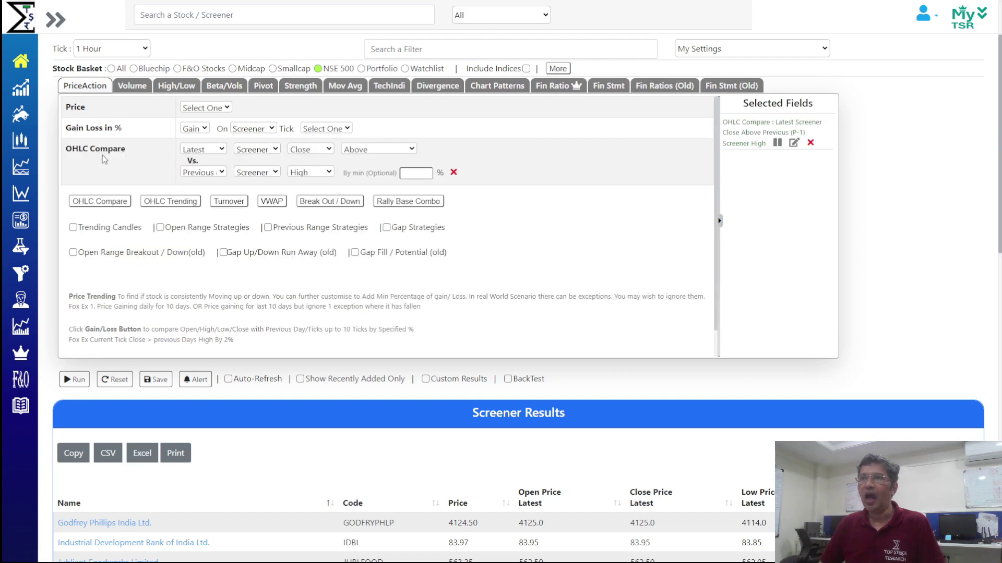
{"action": "left_click", "coordinate": [317, 150]}
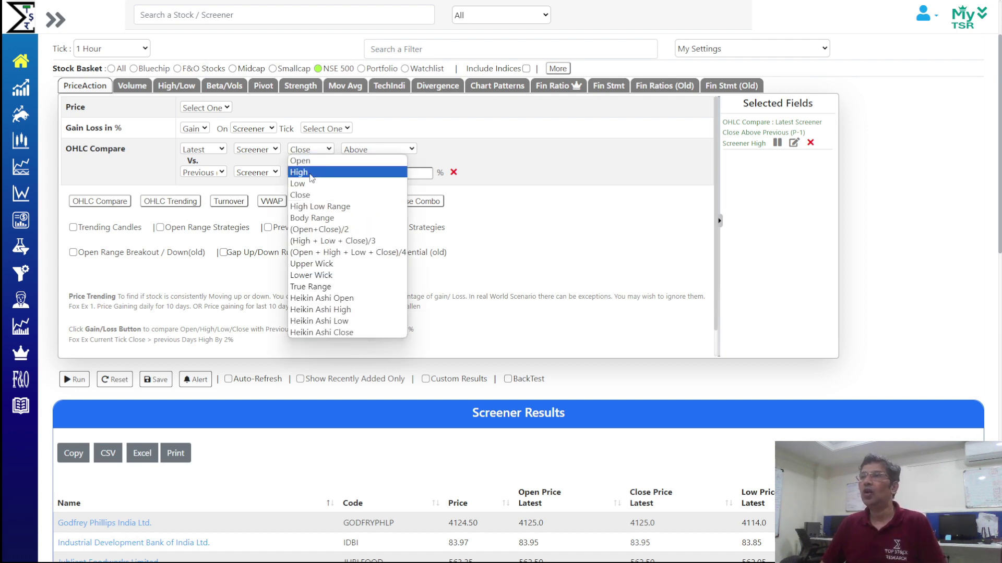
{"action": "left_click", "coordinate": [328, 165]}
{"action": "left_click", "coordinate": [367, 151]}
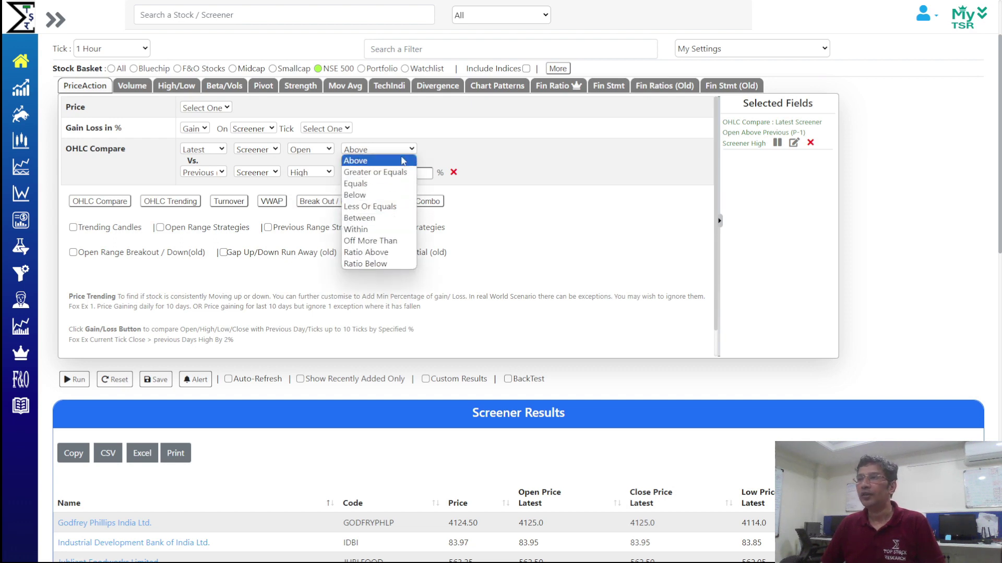
{"action": "left_click", "coordinate": [525, 155]}
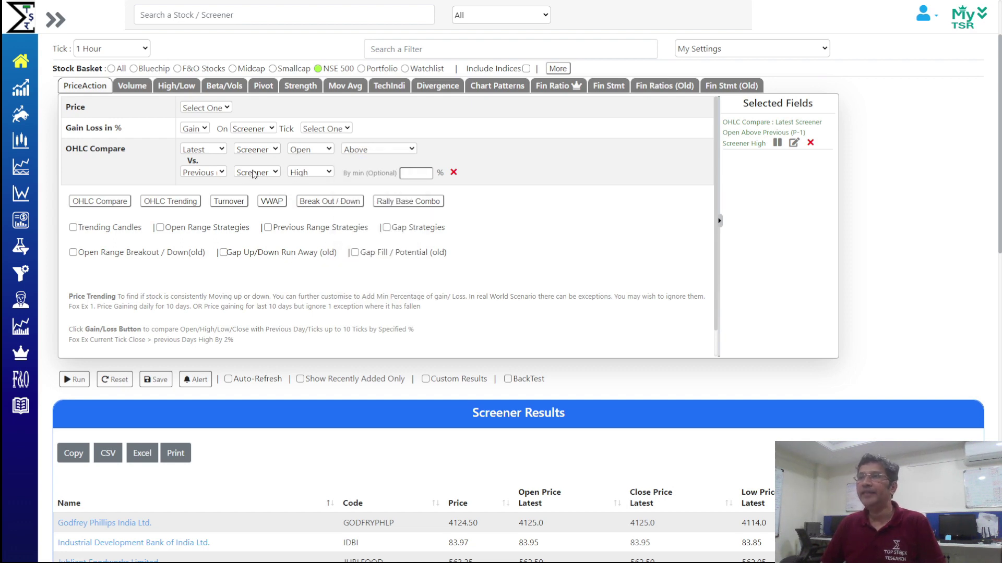
{"action": "left_click", "coordinate": [218, 174]}
{"action": "left_click", "coordinate": [291, 182]}
{"action": "left_click", "coordinate": [324, 173]}
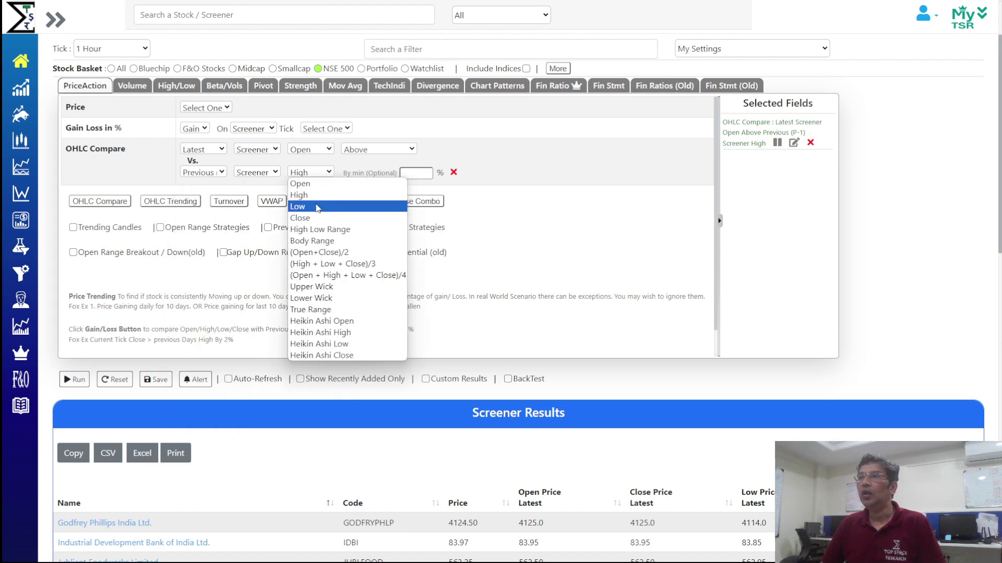
{"action": "left_click", "coordinate": [317, 207]}
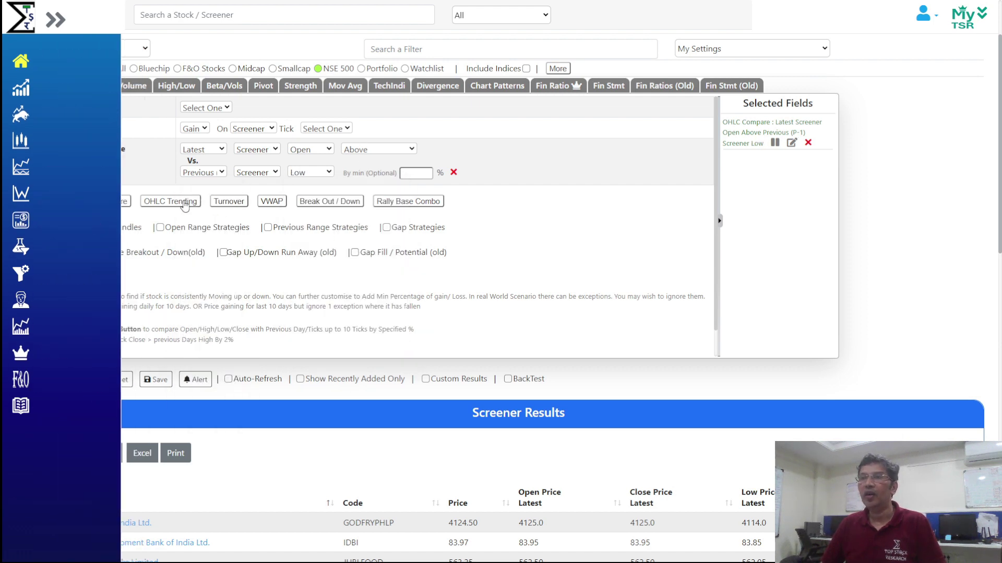
Step: Add a second OHLC Compare for latest open below previous high and run the screener
{"action": "left_click", "coordinate": [102, 201]}
{"action": "left_click", "coordinate": [306, 200]}
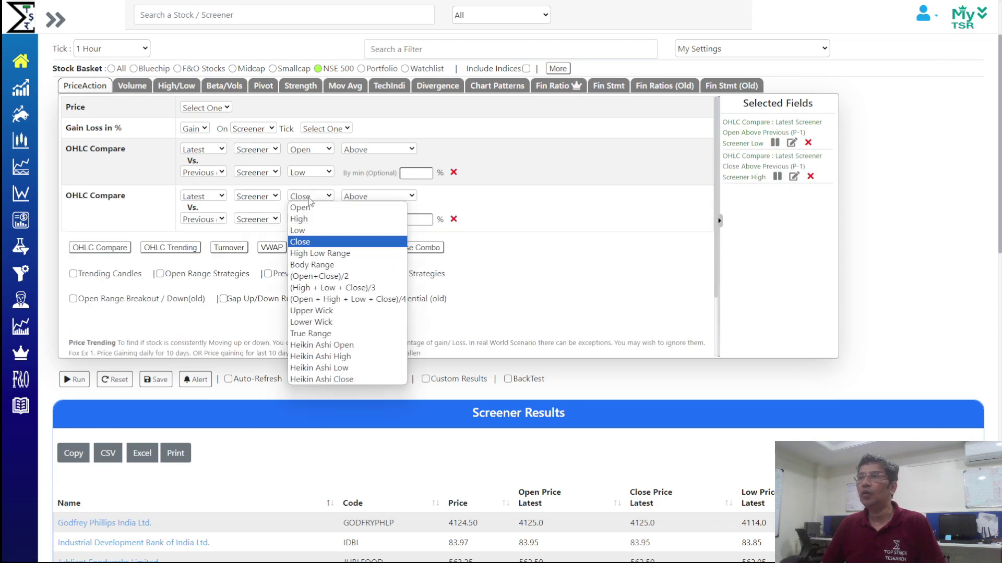
{"action": "left_click", "coordinate": [312, 218]}
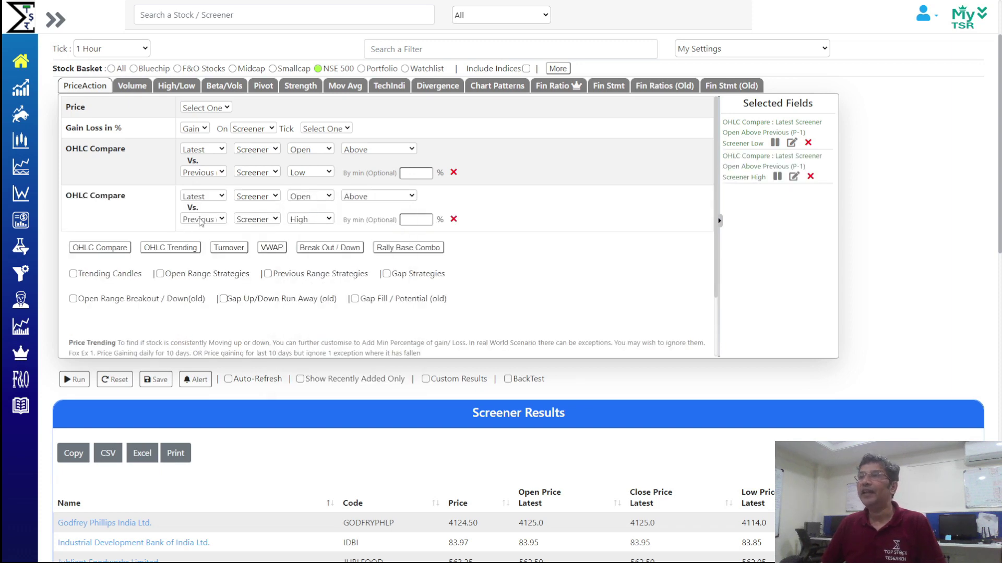
{"action": "left_click", "coordinate": [371, 203]}
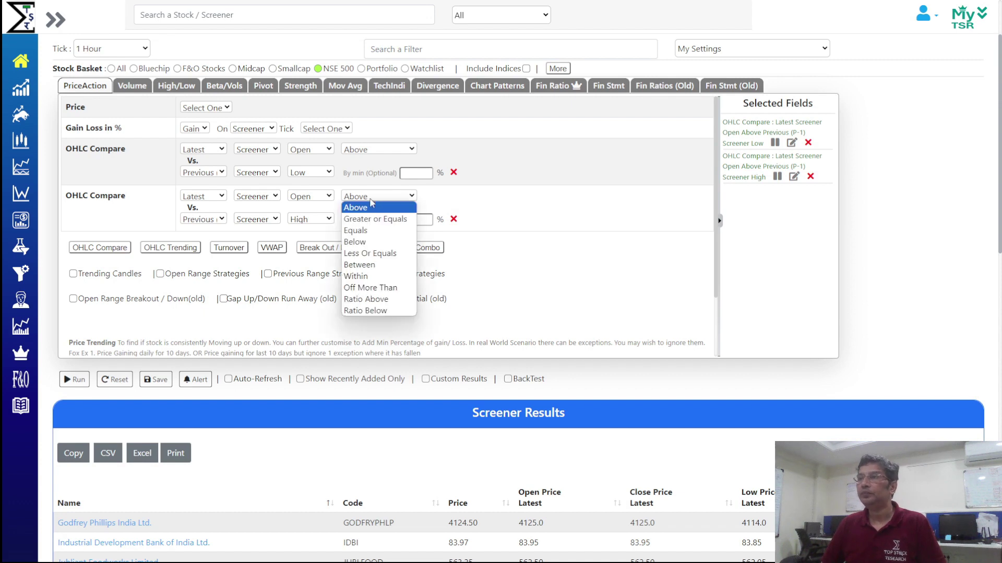
{"action": "left_click", "coordinate": [365, 242]}
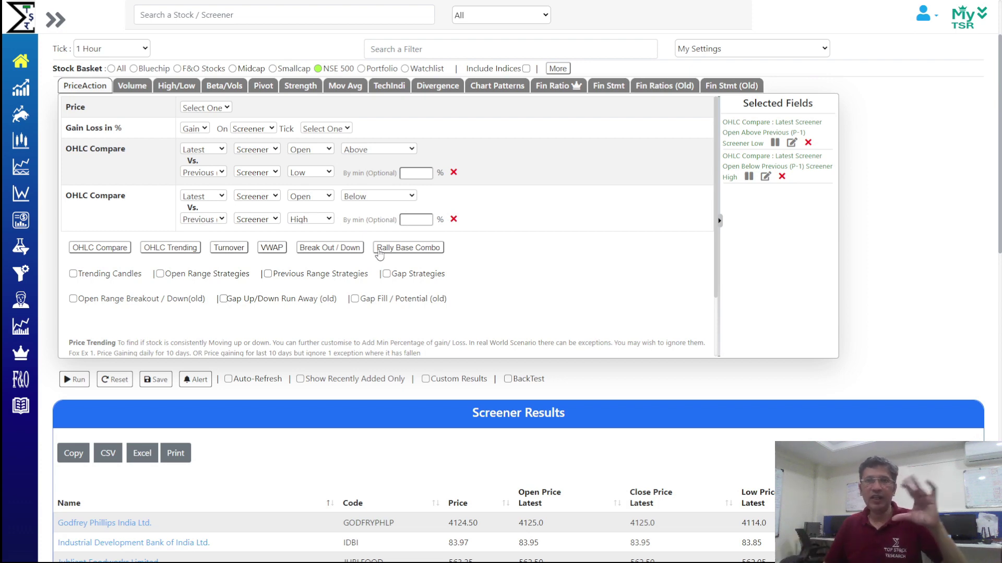
{"action": "mouse_move", "coordinate": [95, 390]}
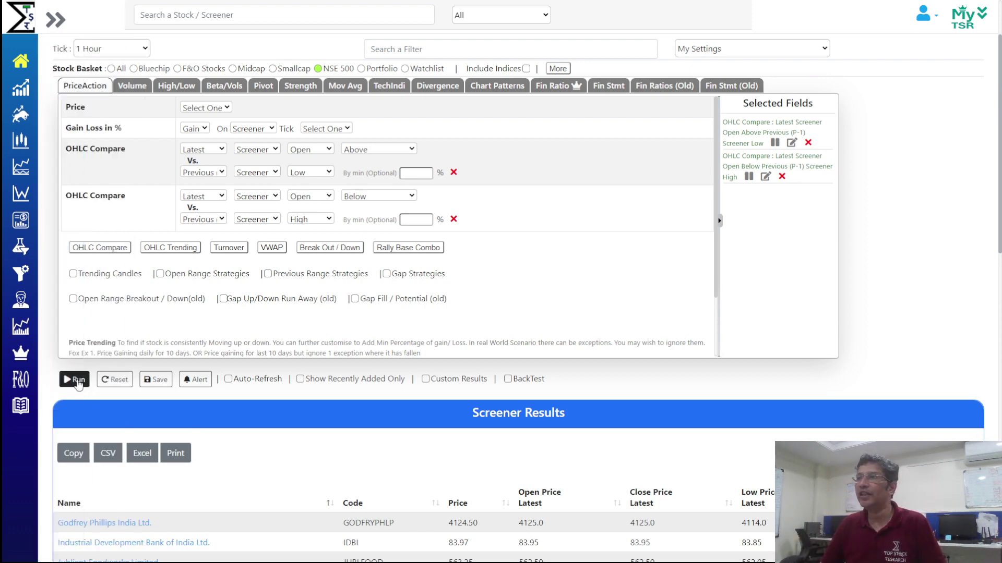
{"action": "left_click", "coordinate": [77, 380]}
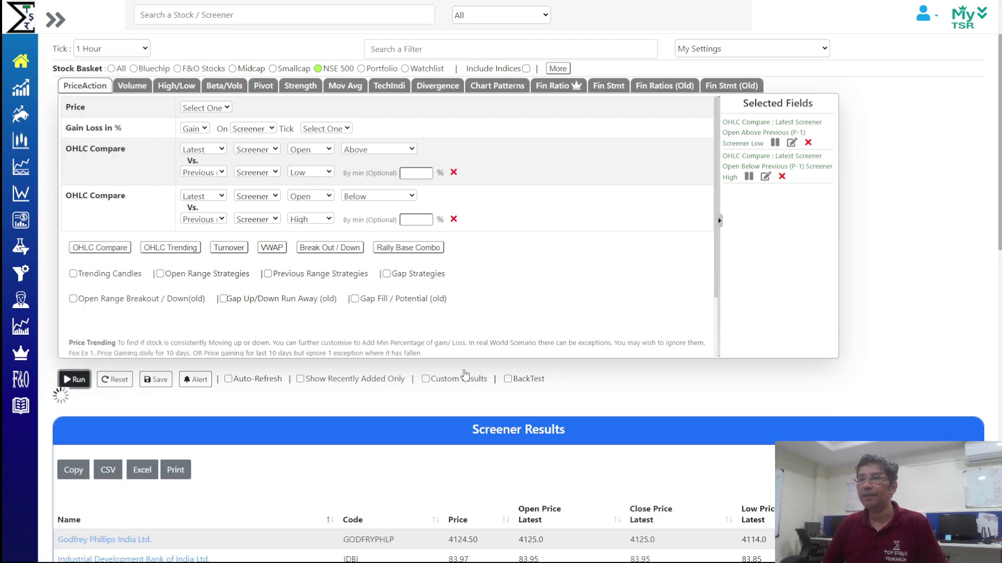
Step: Check the interactive charts of Gujarat Gas, 360 ONE WAM and 3M India from the results, and close the chart window
{"action": "scroll", "coordinate": [960, 141], "scroll_direction": "down", "scroll_amount": 8}
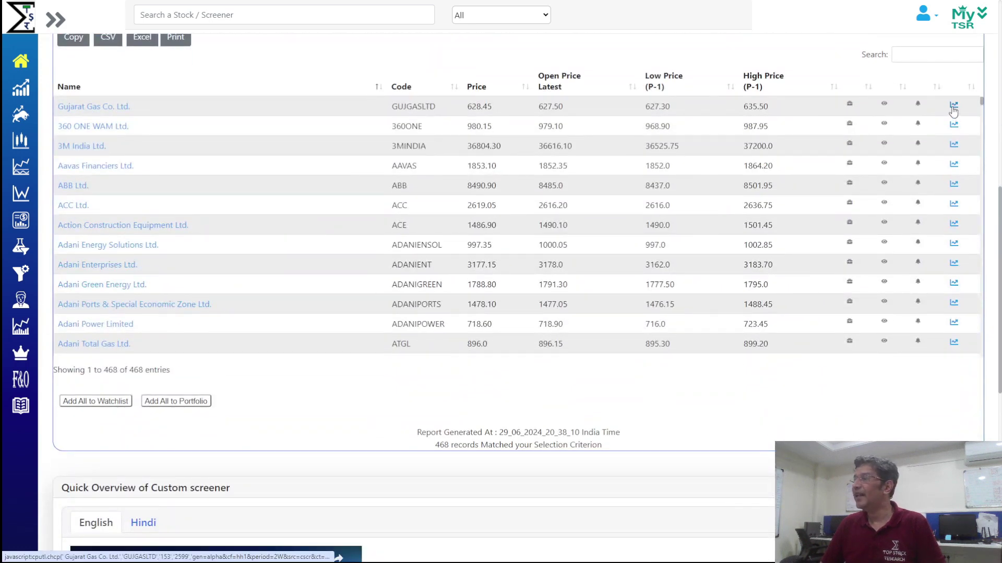
{"action": "left_click", "coordinate": [954, 104]}
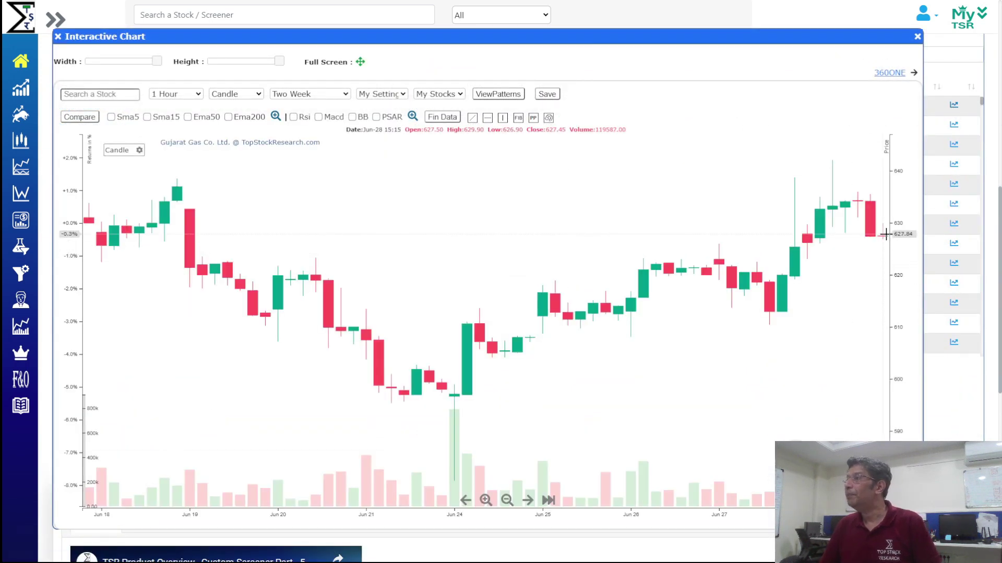
{"action": "left_click", "coordinate": [895, 74]}
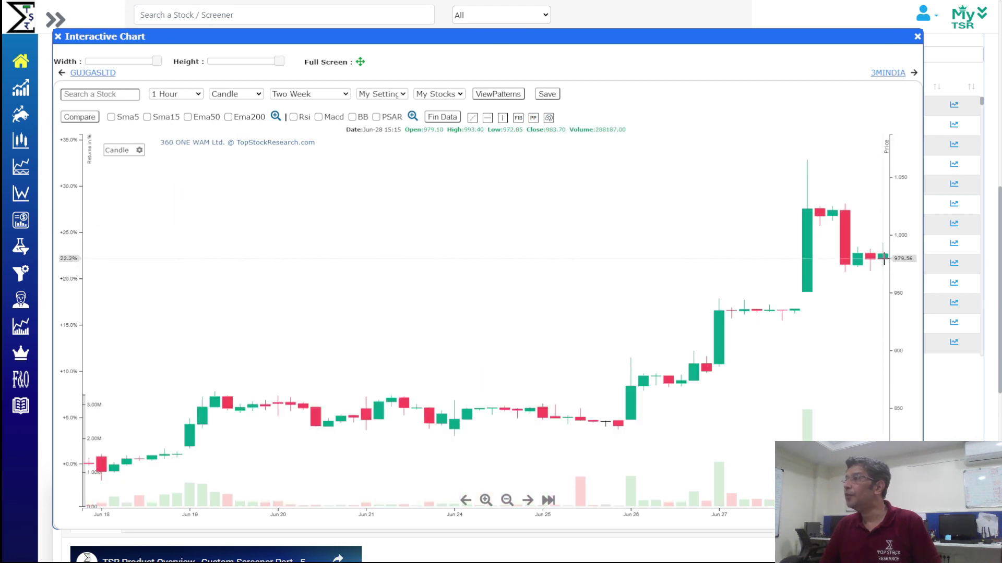
{"action": "left_click", "coordinate": [891, 73]}
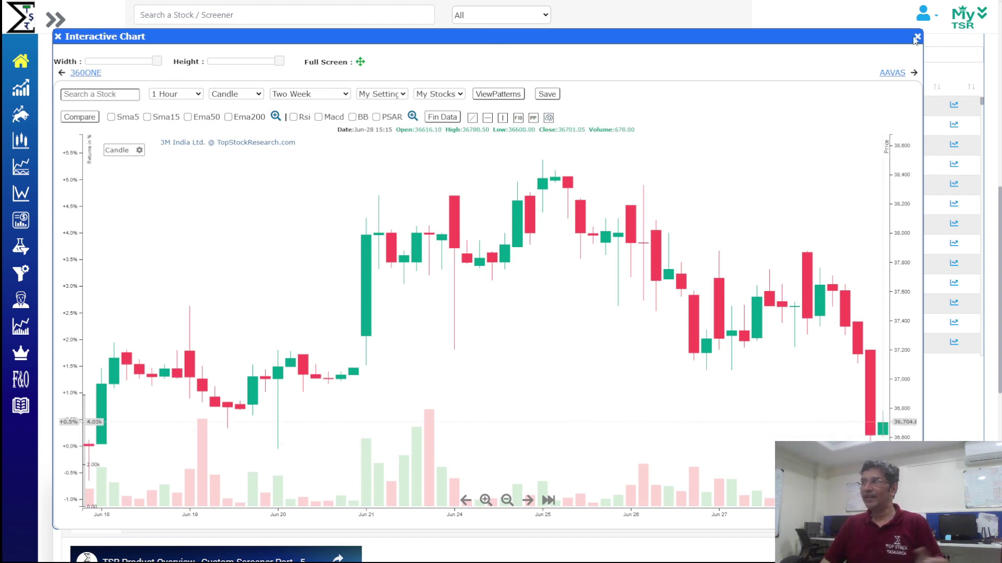
{"action": "key", "text": "alt+Tab"}
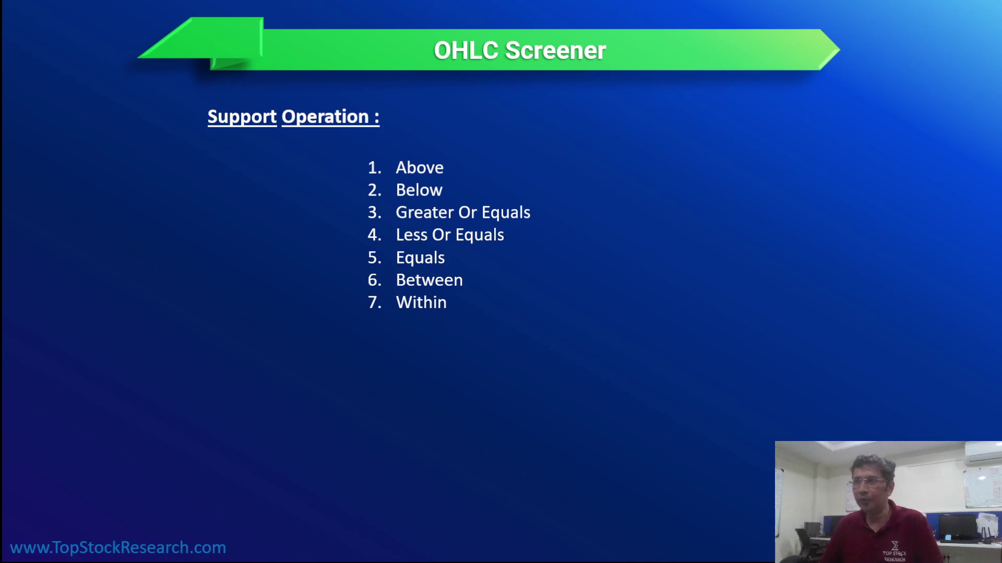
{"action": "key", "text": "alt+Tab"}
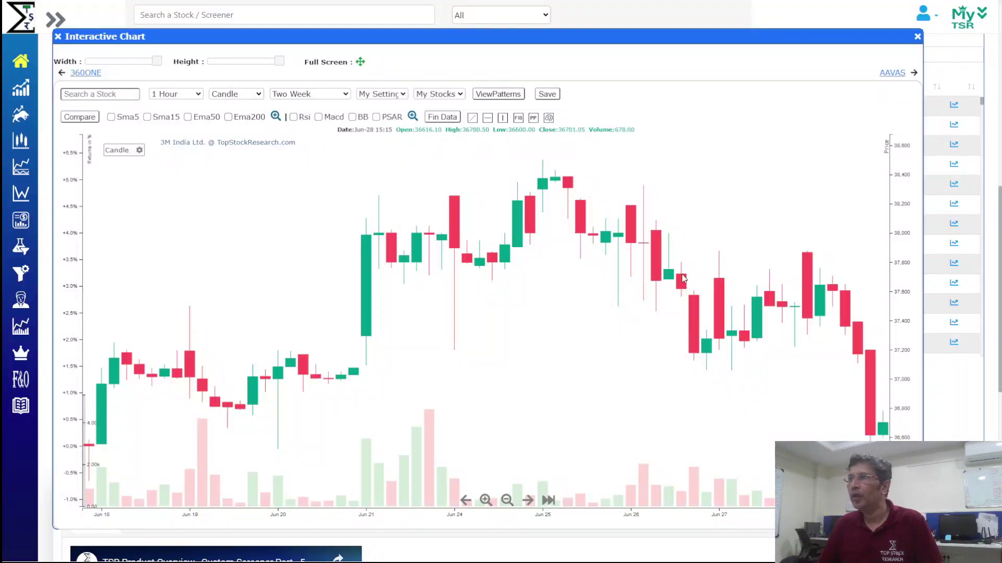
{"action": "left_click", "coordinate": [916, 38]}
Step: Remove the second OHLC Compare and change the first to latest open within 1% of previous open
{"action": "scroll", "coordinate": [452, 254], "scroll_direction": "up", "scroll_amount": 10}
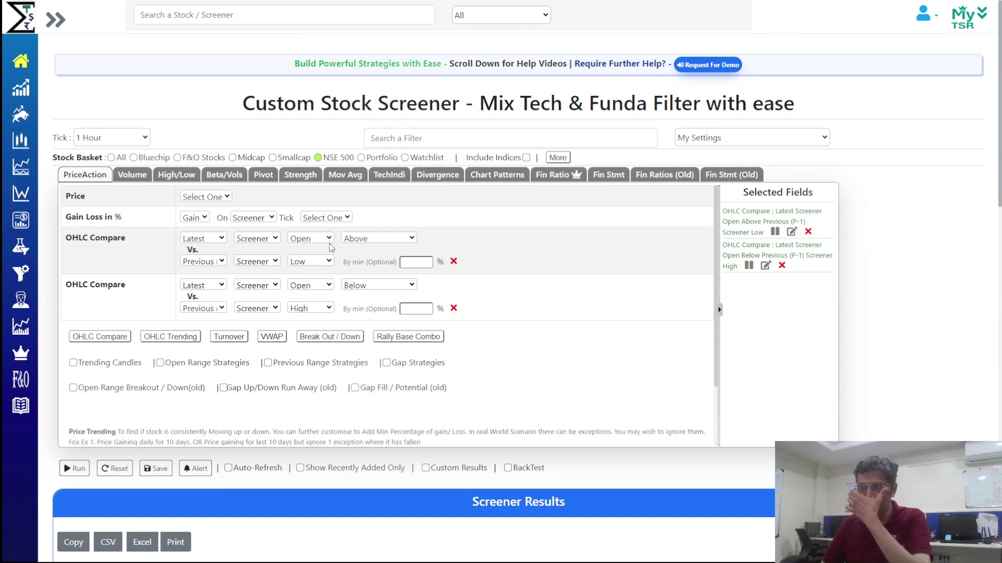
{"action": "left_click", "coordinate": [453, 308]}
{"action": "left_click", "coordinate": [296, 263]}
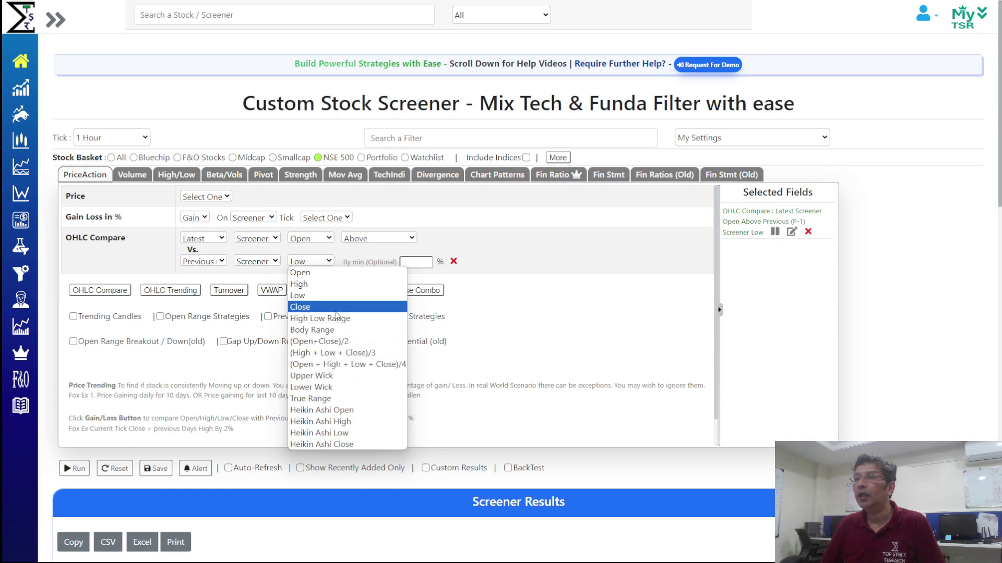
{"action": "left_click", "coordinate": [339, 273]}
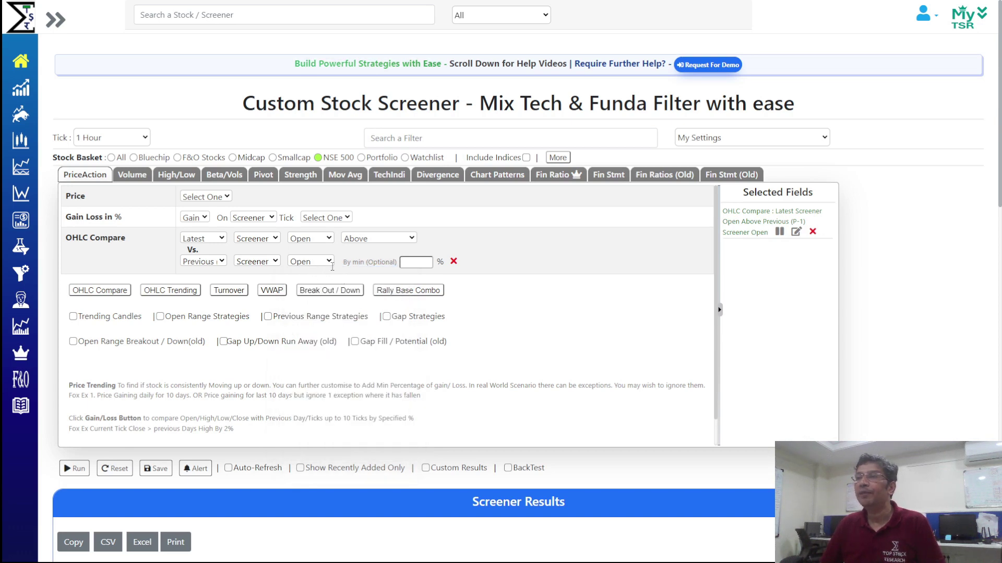
{"action": "left_click", "coordinate": [353, 241]}
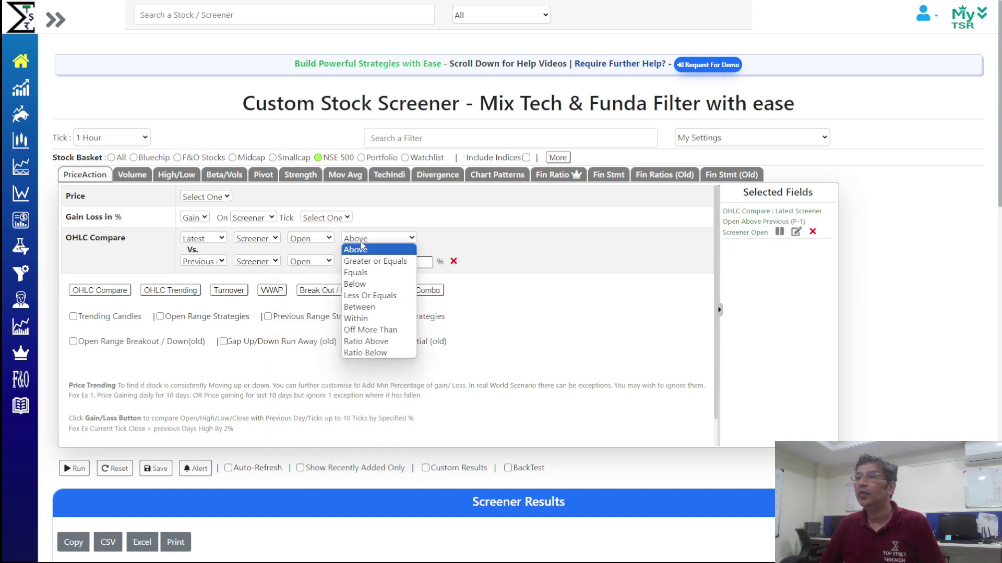
{"action": "left_click", "coordinate": [370, 320]}
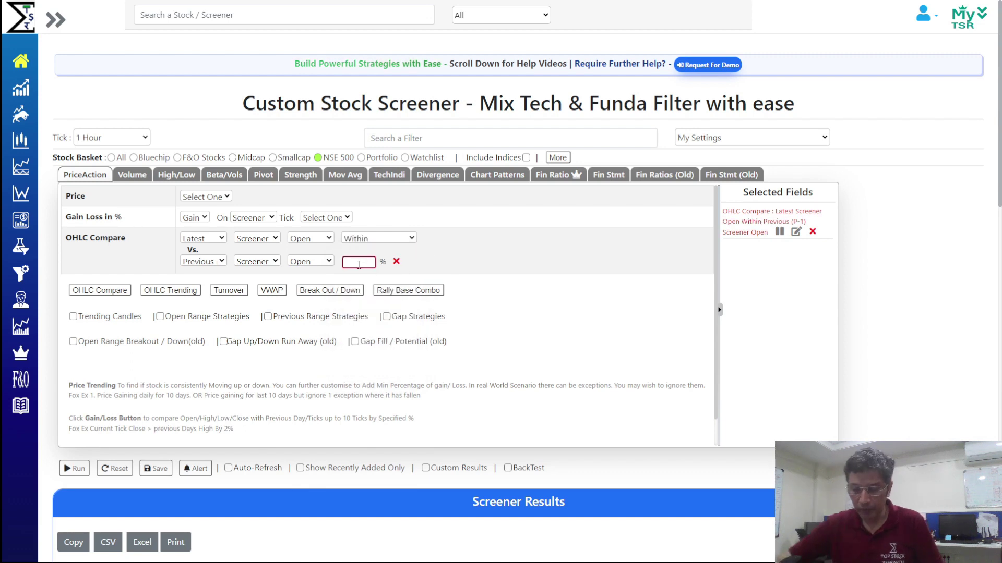
{"action": "type", "text": "1"}
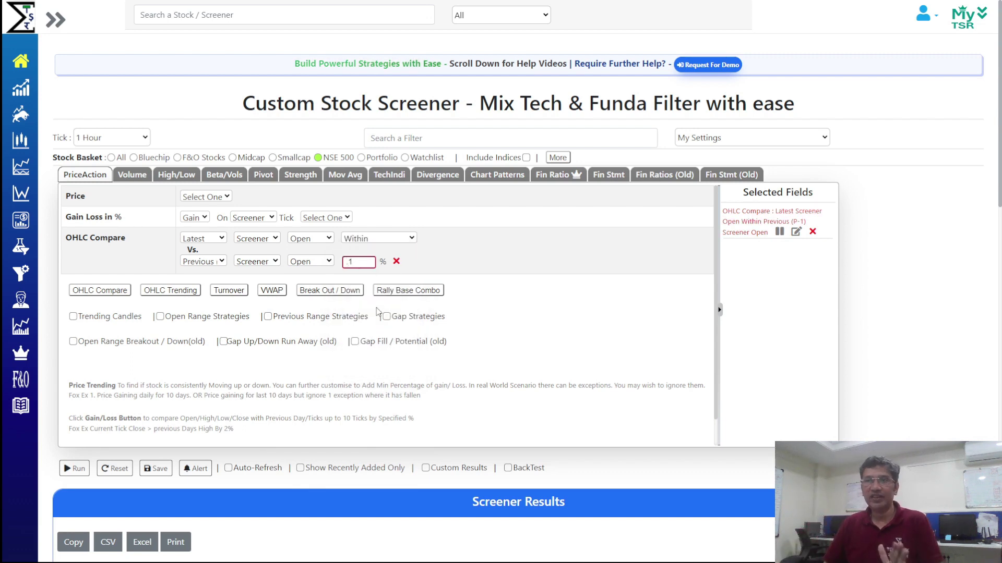
Step: Run the screener and check the interactive charts of Aavas Financiers, Adani Wilmar, Ambuja Cements and Angel One, closing the chart window
{"action": "left_click", "coordinate": [75, 468]}
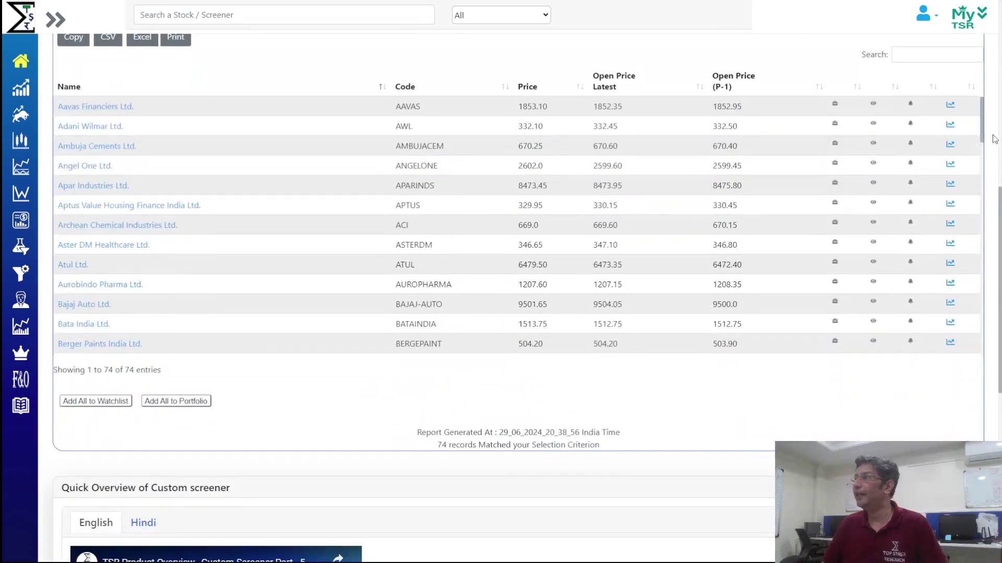
{"action": "left_click", "coordinate": [950, 105]}
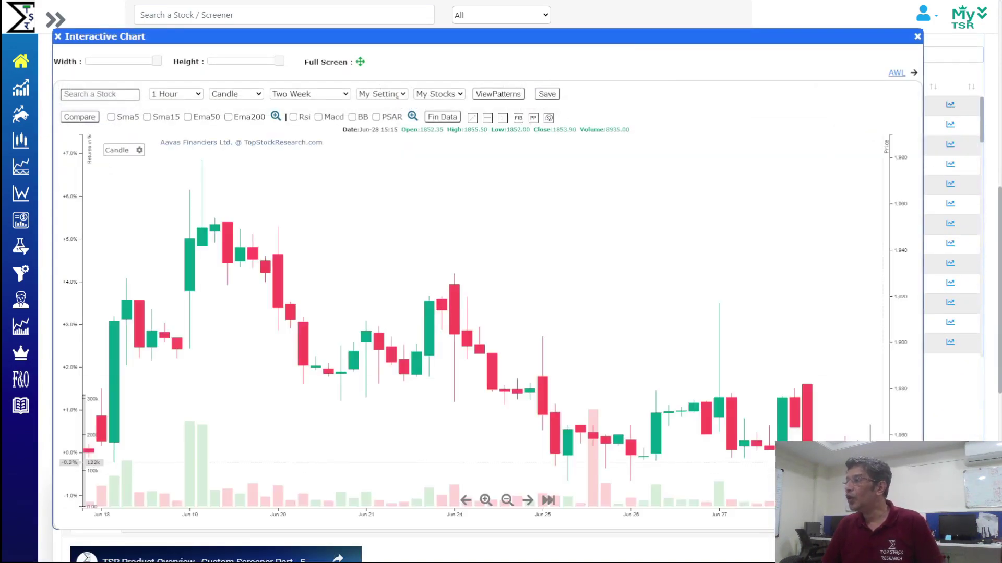
{"action": "left_click", "coordinate": [895, 73]}
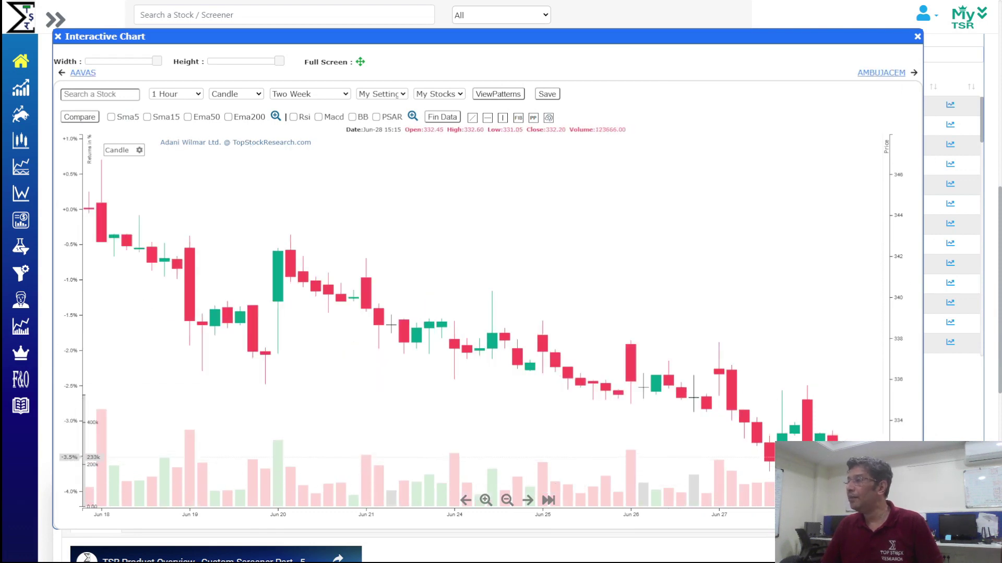
{"action": "left_click", "coordinate": [888, 73]}
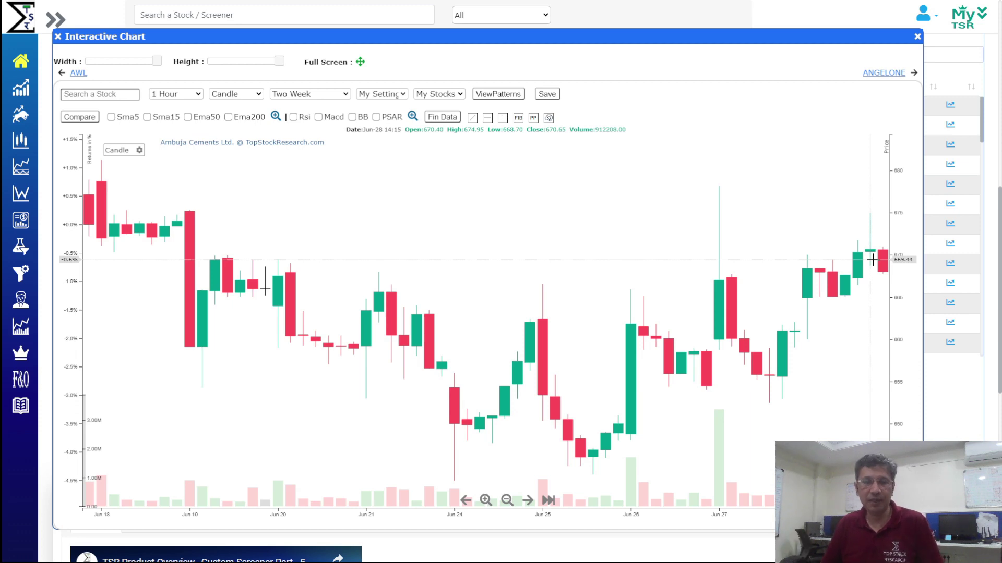
{"action": "left_click", "coordinate": [899, 70]}
{"action": "left_click", "coordinate": [917, 36]}
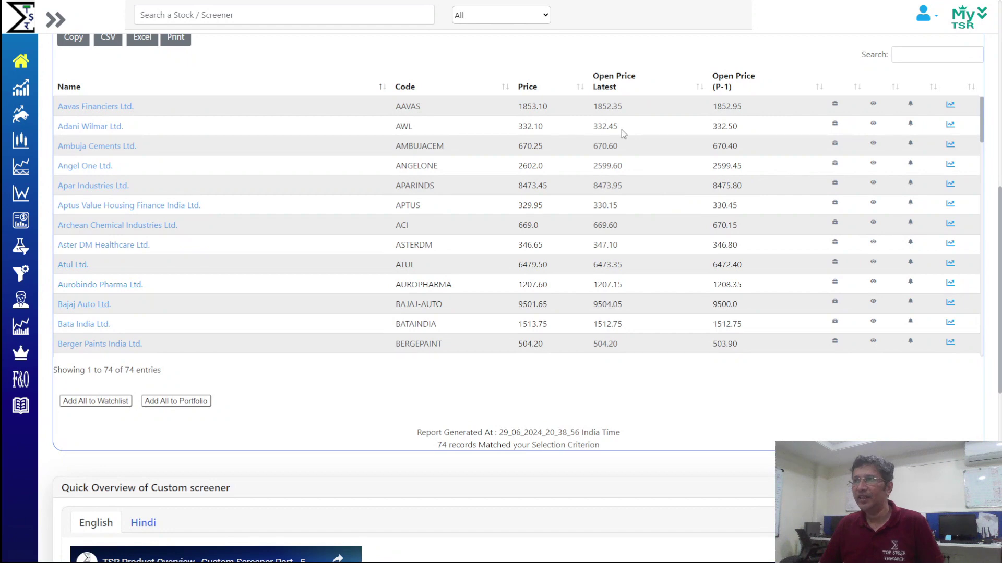
Step: Change the OHLC Compare to latest open Off More Than 2% from previous open and run the screener
{"action": "scroll", "coordinate": [660, 209], "scroll_direction": "up", "scroll_amount": 10}
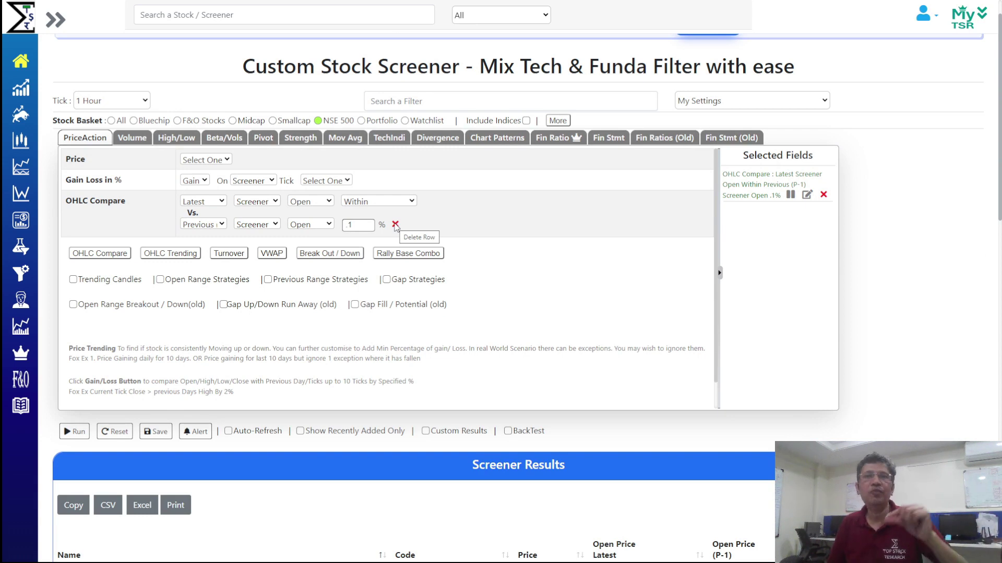
{"action": "left_click", "coordinate": [359, 204]}
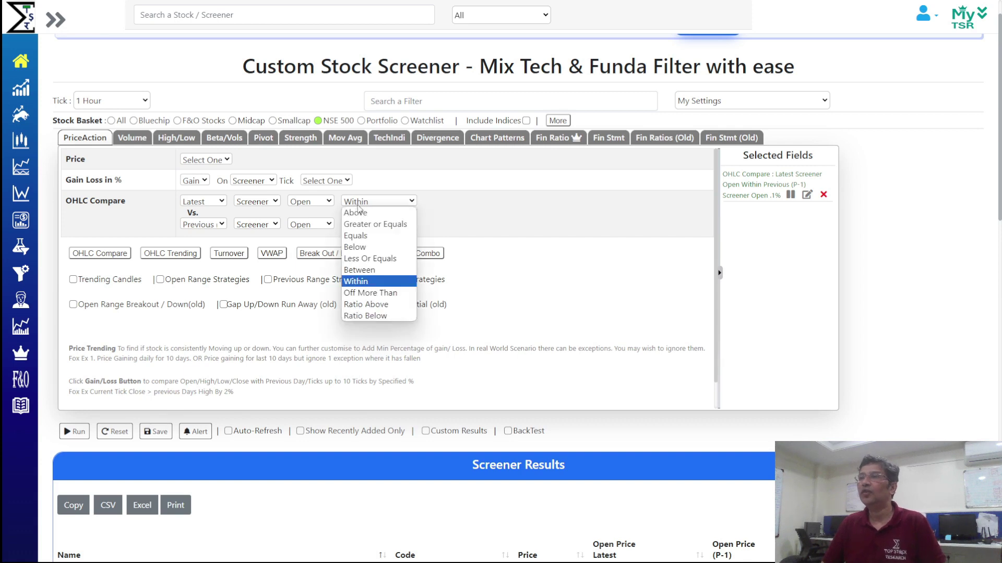
{"action": "left_click", "coordinate": [372, 293]}
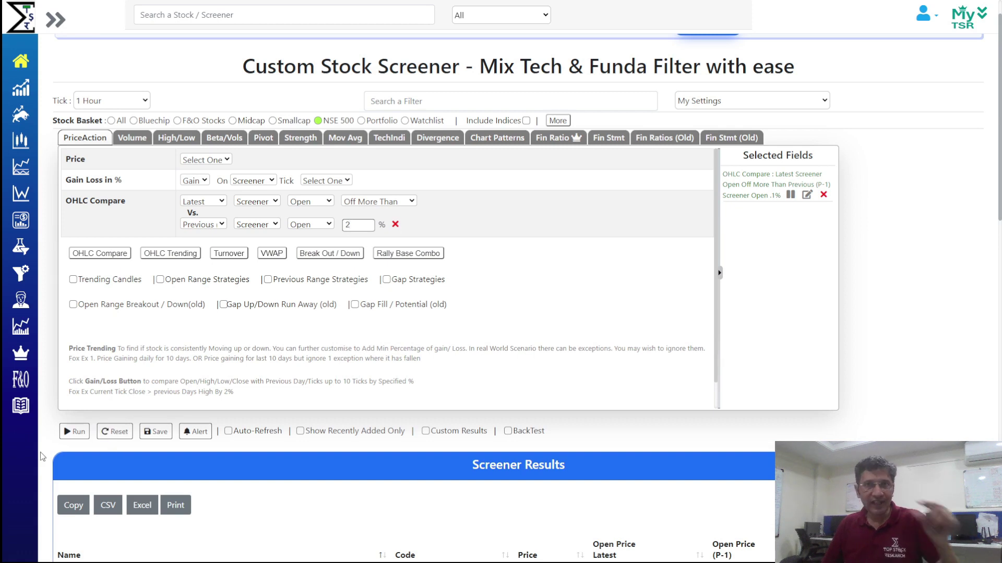
{"action": "left_click", "coordinate": [78, 432]}
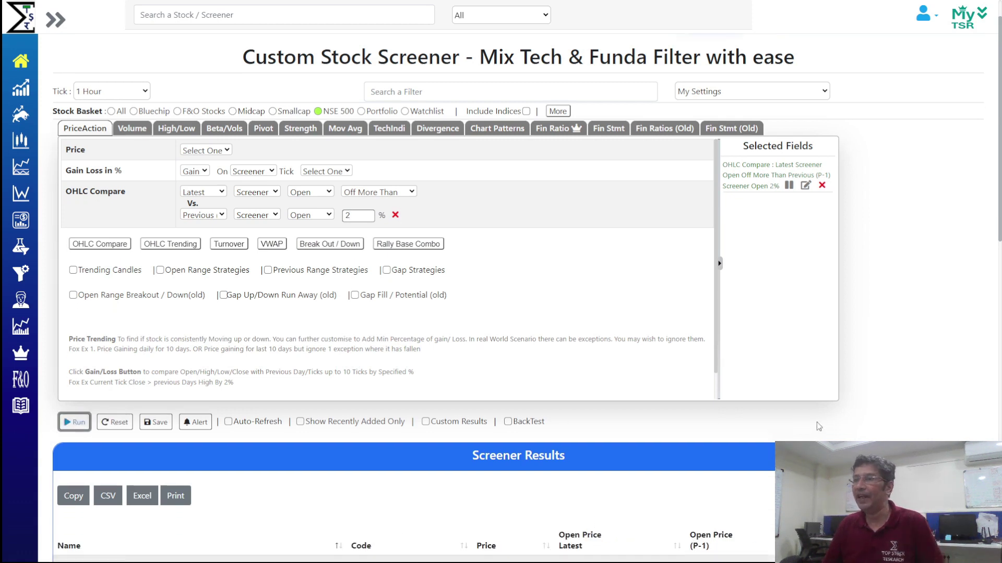
Step: Check the interactive charts of Anand Rathi Wealth, APL Apollo Tubes and Ceat from the results, and close the chart window
{"action": "left_click", "coordinate": [950, 106]}
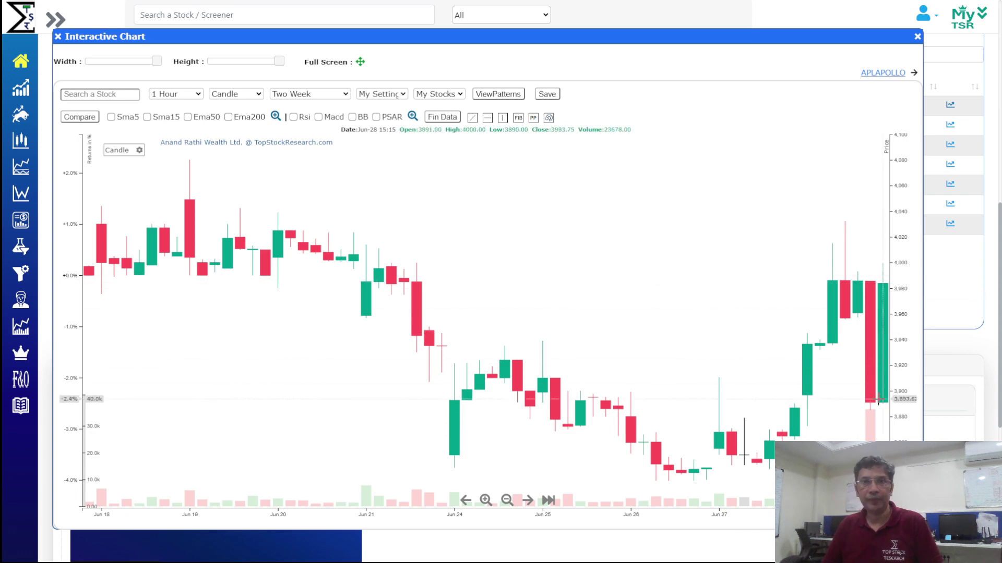
{"action": "left_click", "coordinate": [882, 75]}
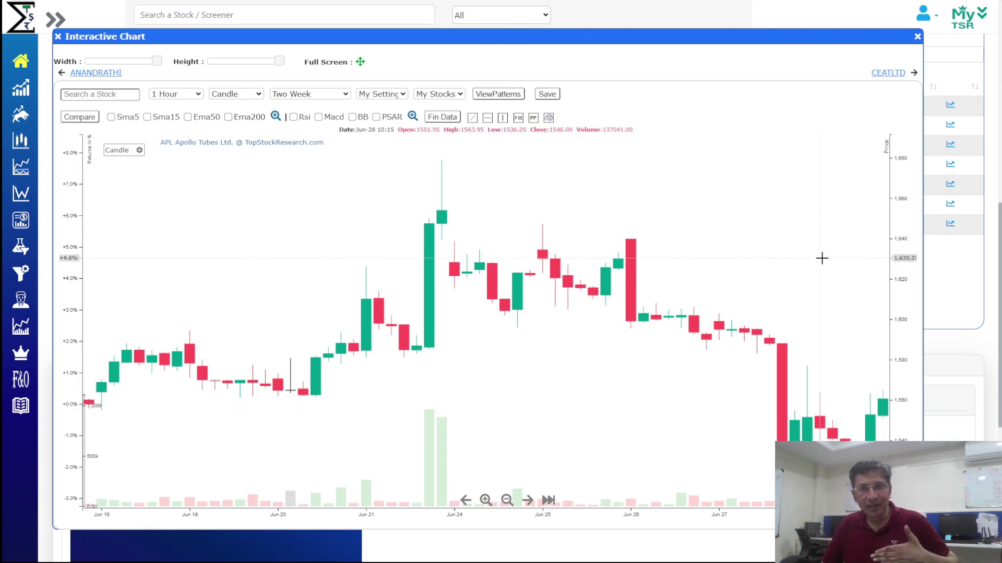
{"action": "left_click", "coordinate": [889, 73]}
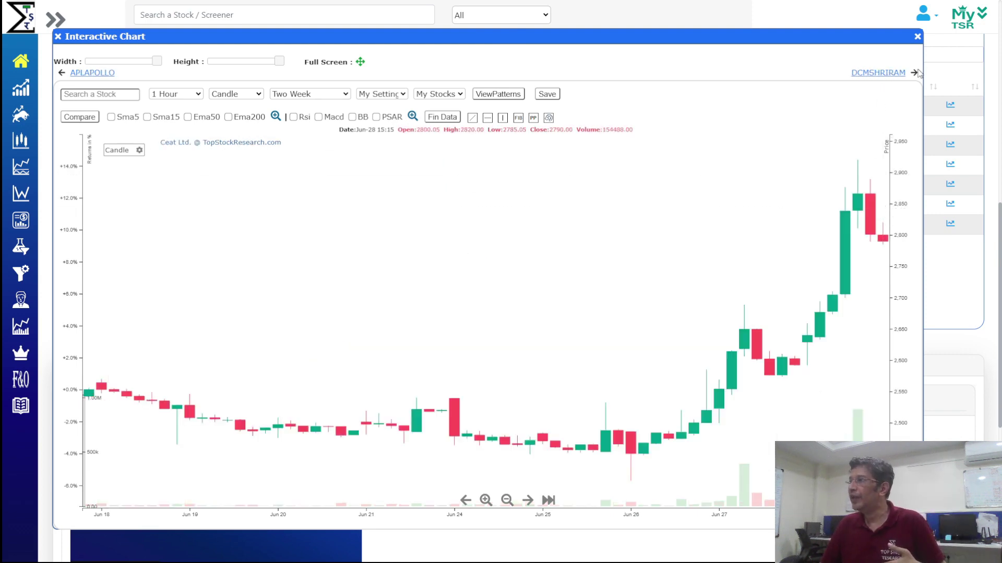
{"action": "left_click", "coordinate": [917, 35]}
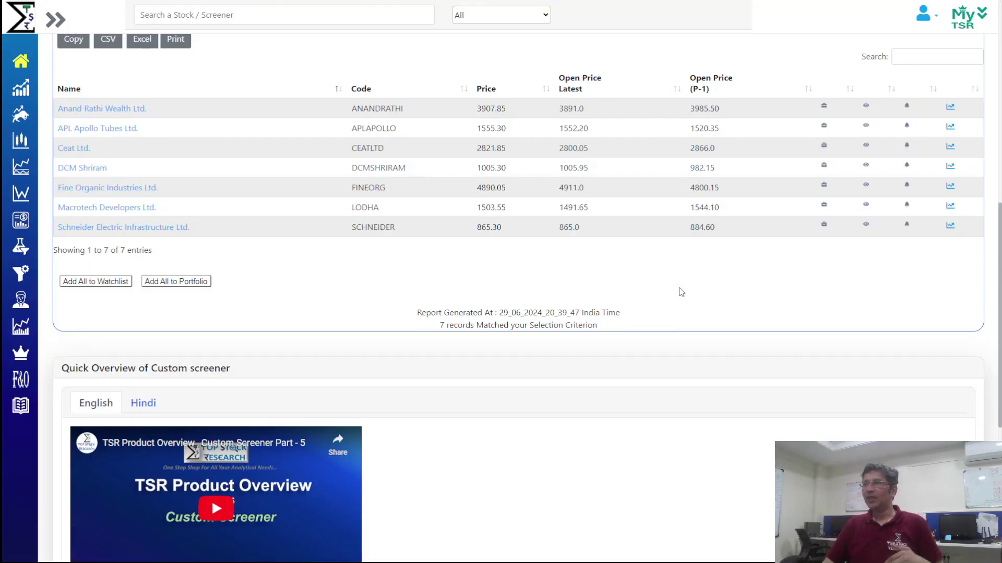
Step: Reset the filters and add an OHLC Compare on the latest screener Body Range with the Ratio Above operation
{"action": "scroll", "coordinate": [680, 290], "scroll_direction": "up", "scroll_amount": 8}
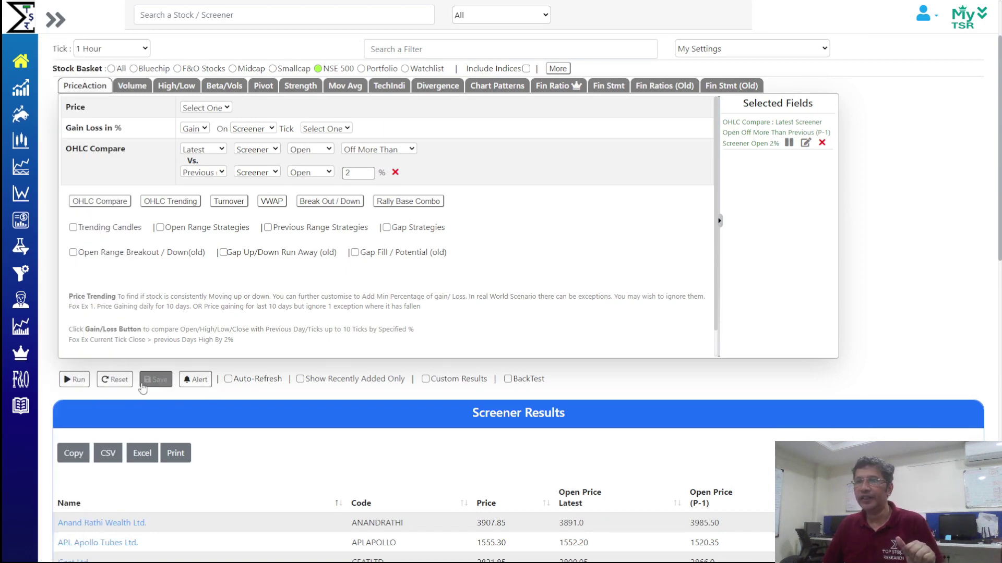
{"action": "left_click", "coordinate": [121, 378]}
{"action": "left_click", "coordinate": [106, 157]}
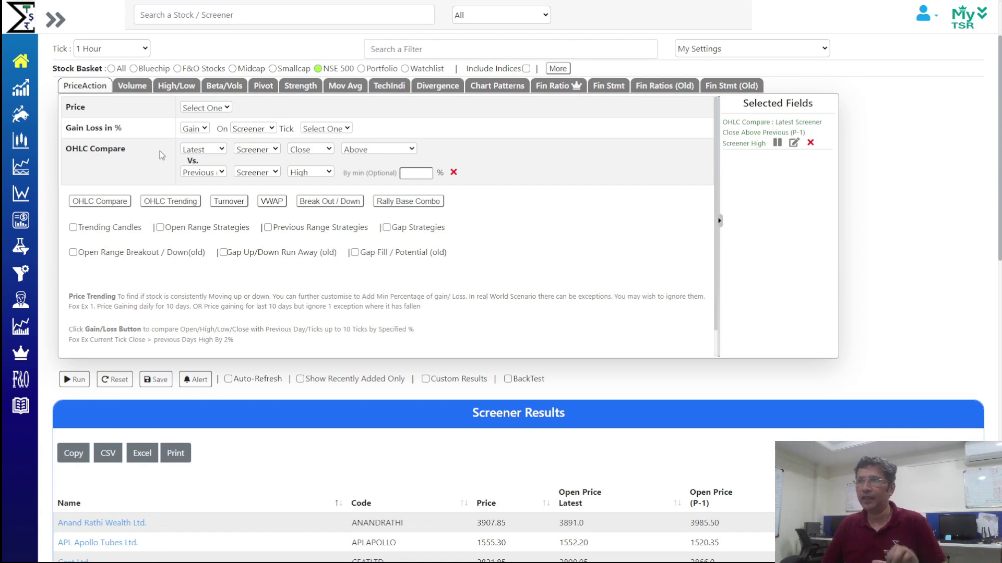
{"action": "left_click", "coordinate": [353, 151]}
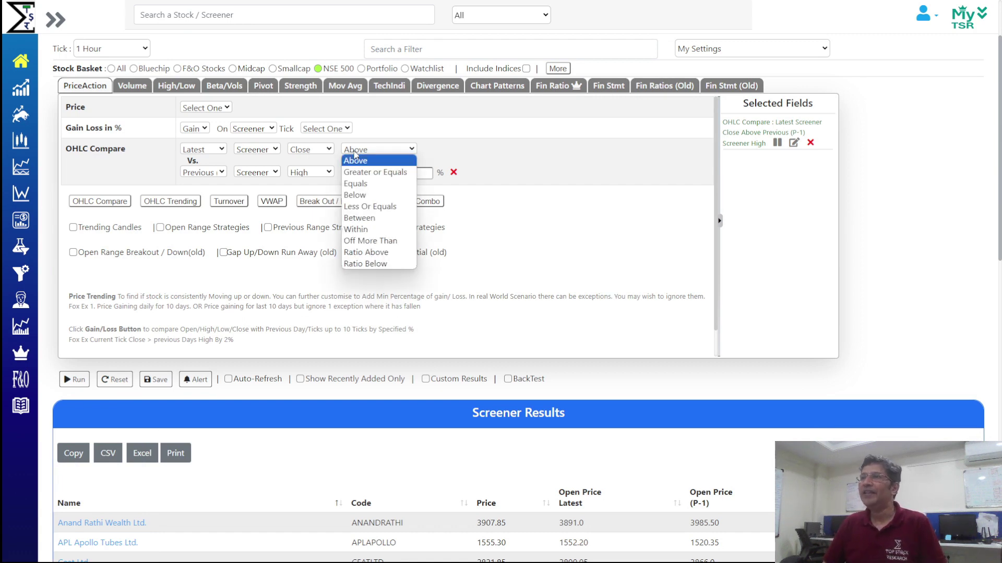
{"action": "left_click", "coordinate": [365, 252]}
{"action": "left_click", "coordinate": [304, 149]}
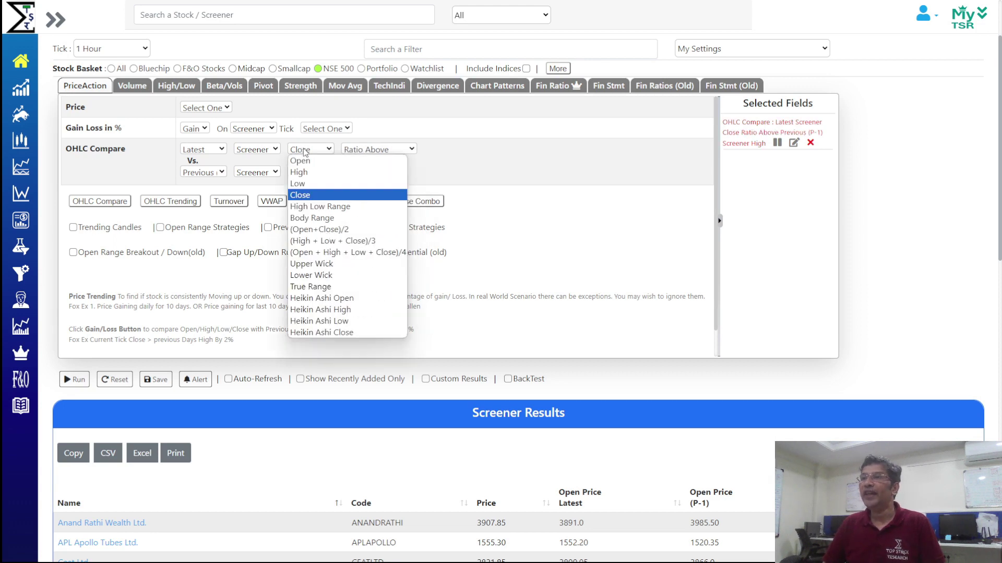
{"action": "left_click", "coordinate": [318, 219]}
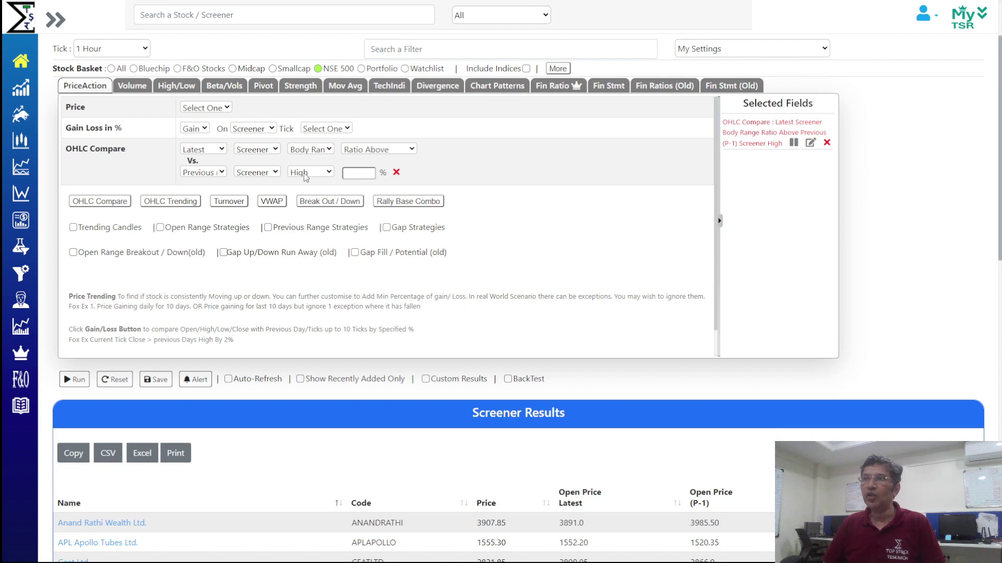
Step: Compare the body range against the latest screener Close with a minimum ratio of 3% and run the screener
{"action": "left_click", "coordinate": [200, 179]}
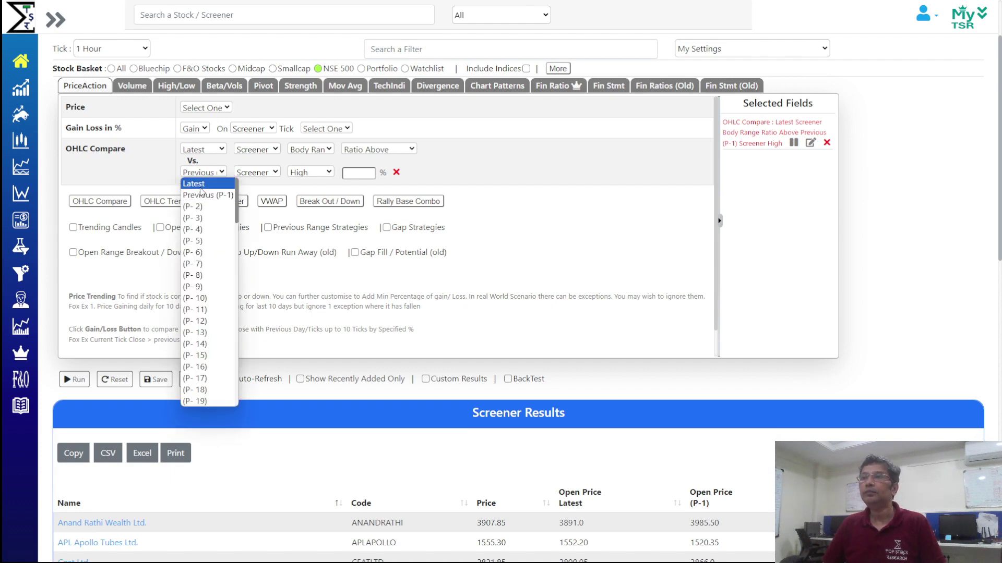
{"action": "left_click", "coordinate": [201, 182]}
{"action": "left_click", "coordinate": [308, 173]}
{"action": "left_click", "coordinate": [313, 218]}
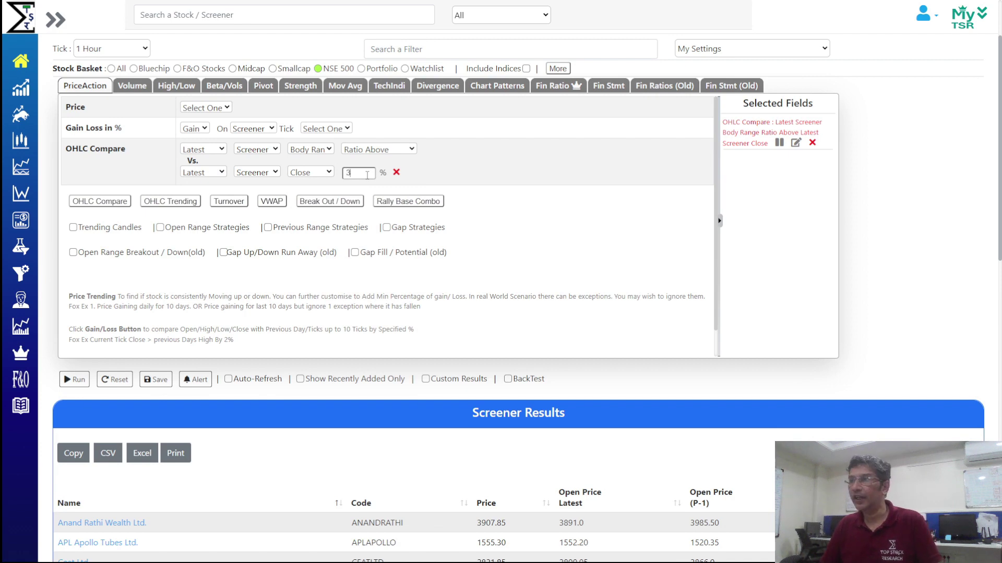
{"action": "left_click", "coordinate": [486, 191]}
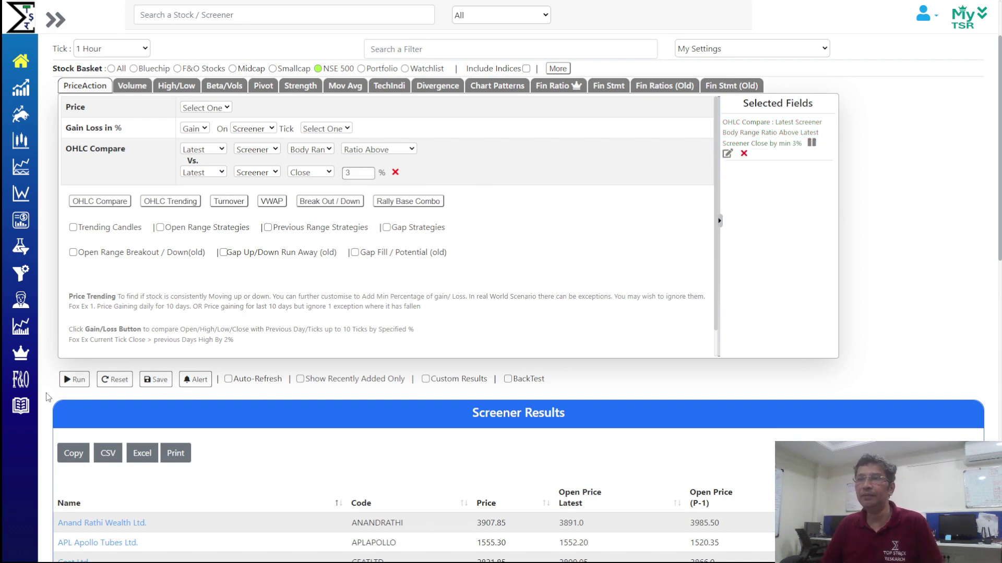
{"action": "left_click", "coordinate": [78, 377]}
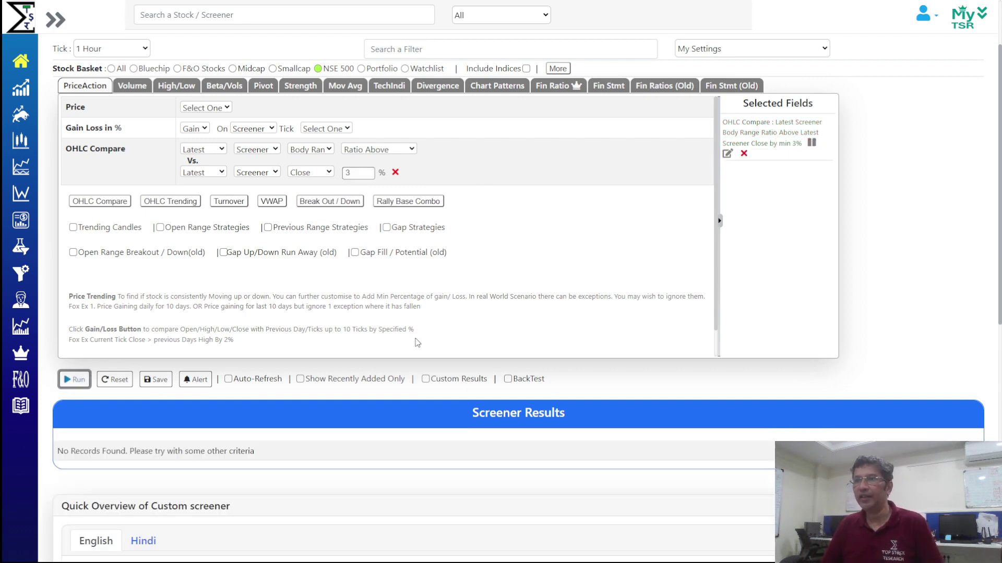
Step: Set the body range to close ratio to 2% and run the screener again
{"action": "double_click", "coordinate": [360, 174]}
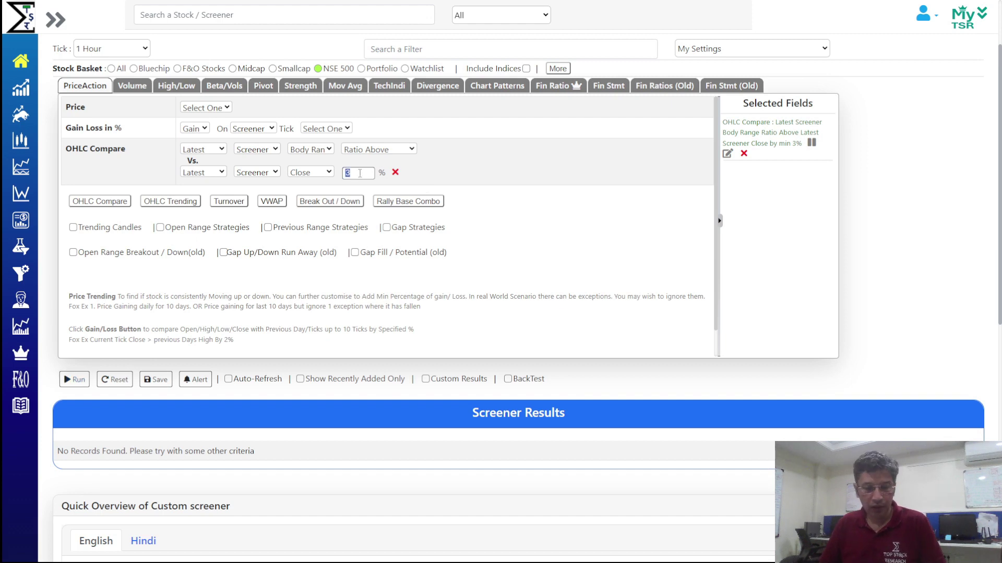
{"action": "left_click", "coordinate": [75, 380]}
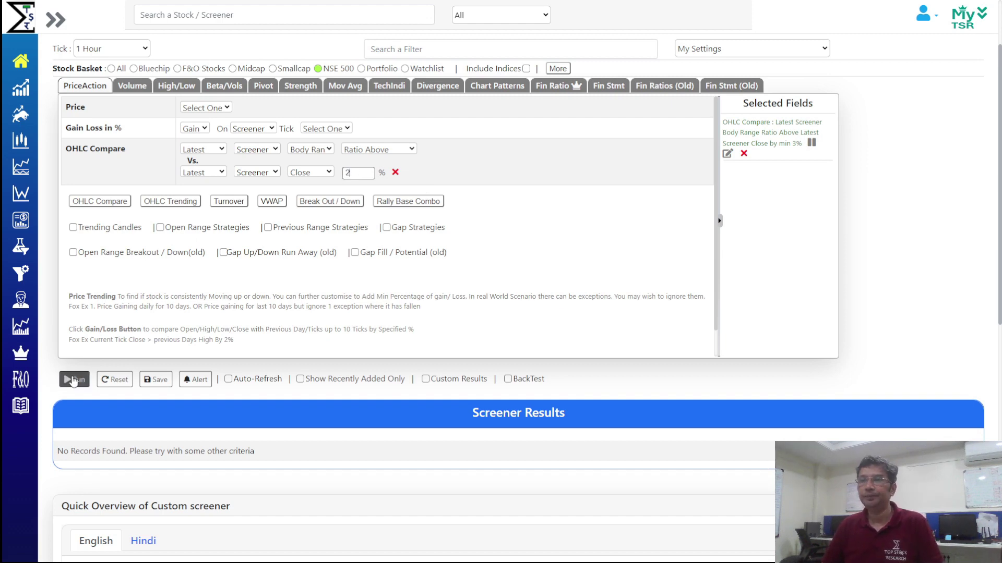
{"action": "scroll", "coordinate": [952, 149], "scroll_direction": "down", "scroll_amount": 7}
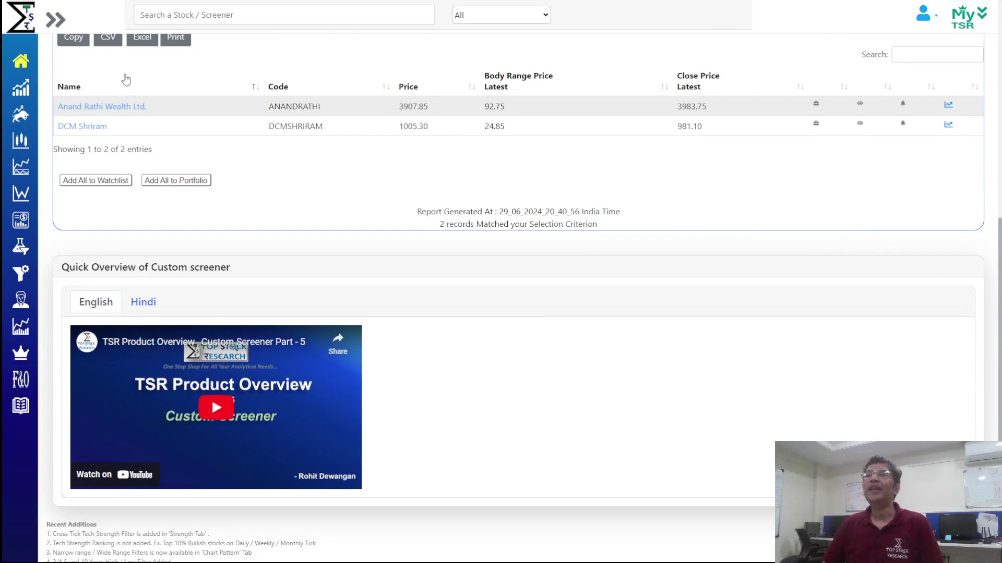
Step: Check the last candle on the charts of Anand Rathi Wealth and DCM Shriram, and close the chart window
{"action": "left_click", "coordinate": [948, 105]}
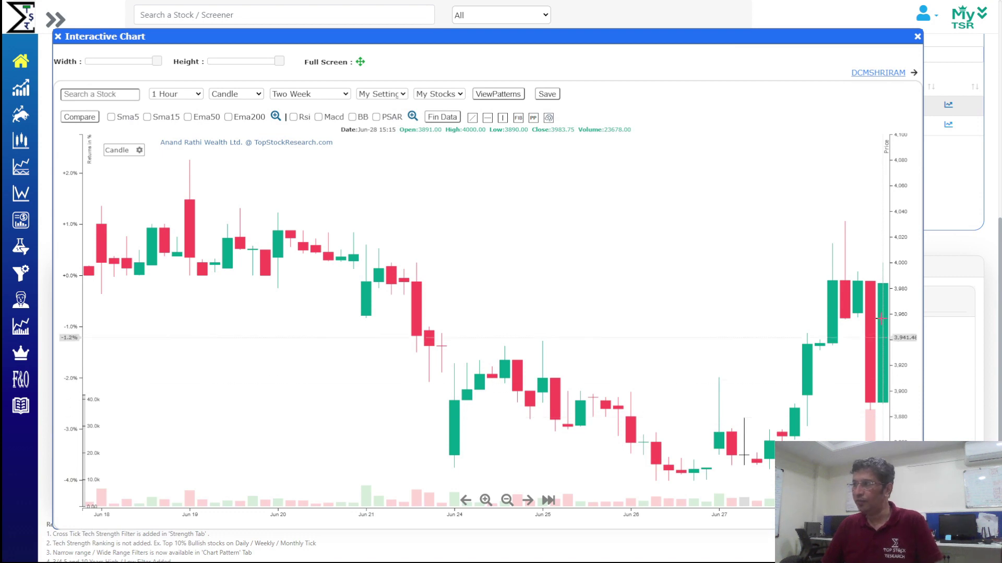
{"action": "left_click", "coordinate": [888, 74]}
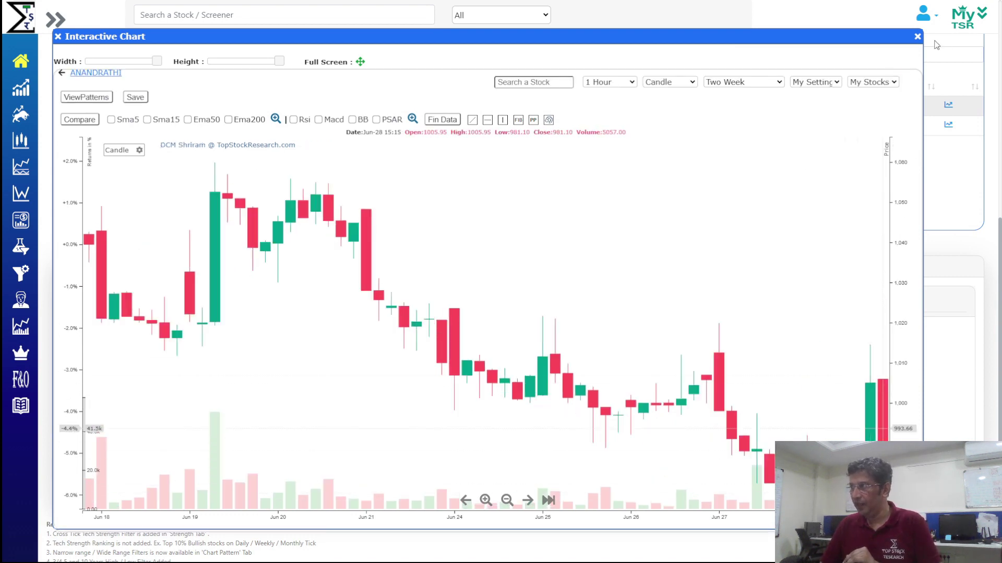
{"action": "left_click", "coordinate": [918, 37]}
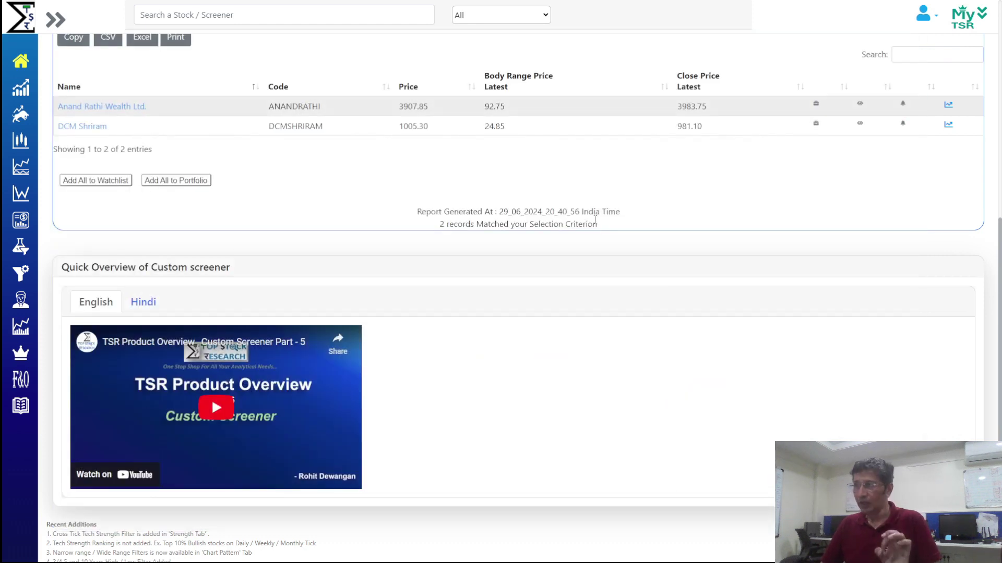
Step: Set the body range ratio to 1.5% and add a second OHLC Compare for latest close above latest open
{"action": "scroll", "coordinate": [602, 217], "scroll_direction": "up", "scroll_amount": 7}
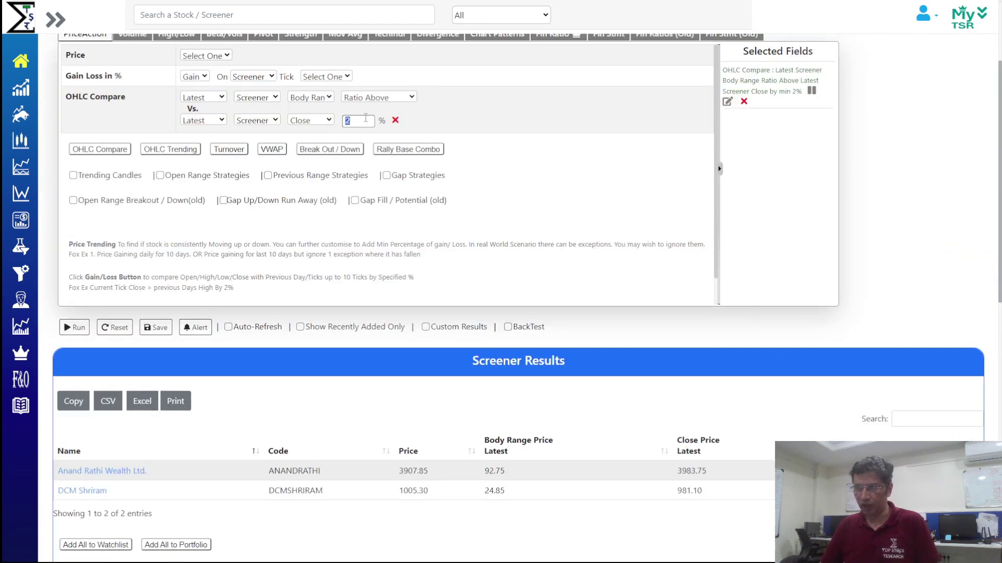
{"action": "type", "text": "1.5"}
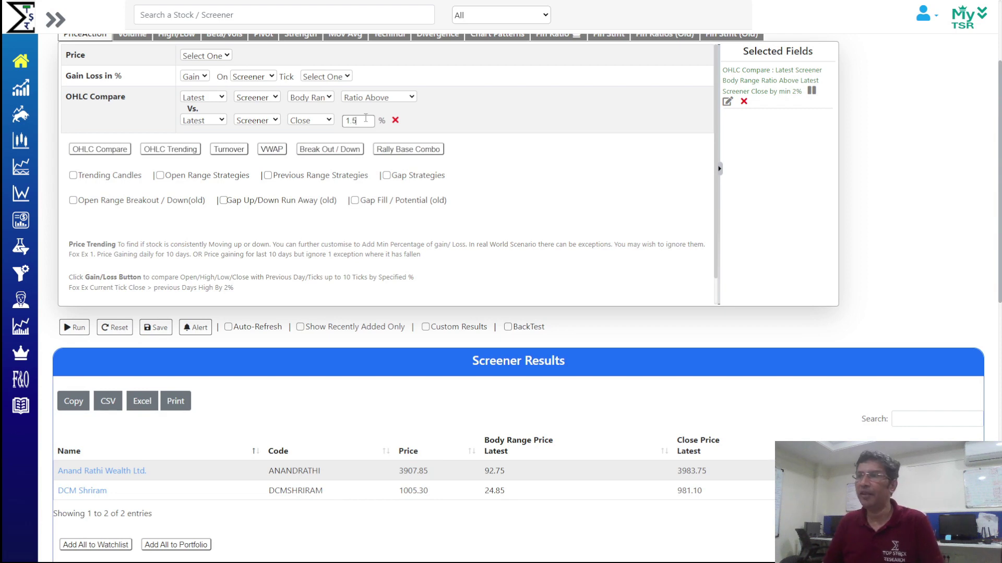
{"action": "left_click", "coordinate": [120, 150]}
{"action": "left_click", "coordinate": [308, 168]}
{"action": "left_click", "coordinate": [308, 180]}
{"action": "left_click", "coordinate": [203, 167]}
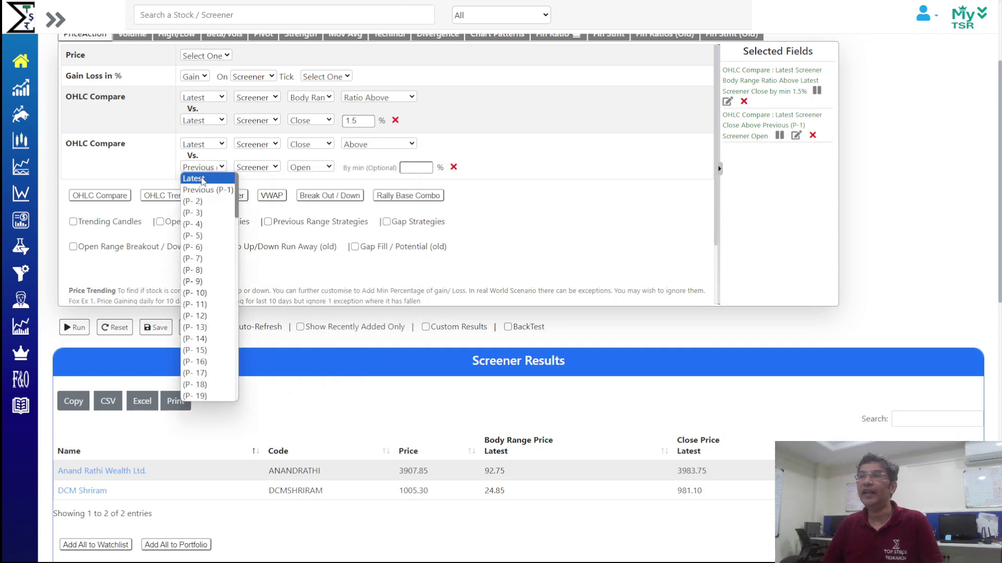
{"action": "left_click", "coordinate": [203, 182]}
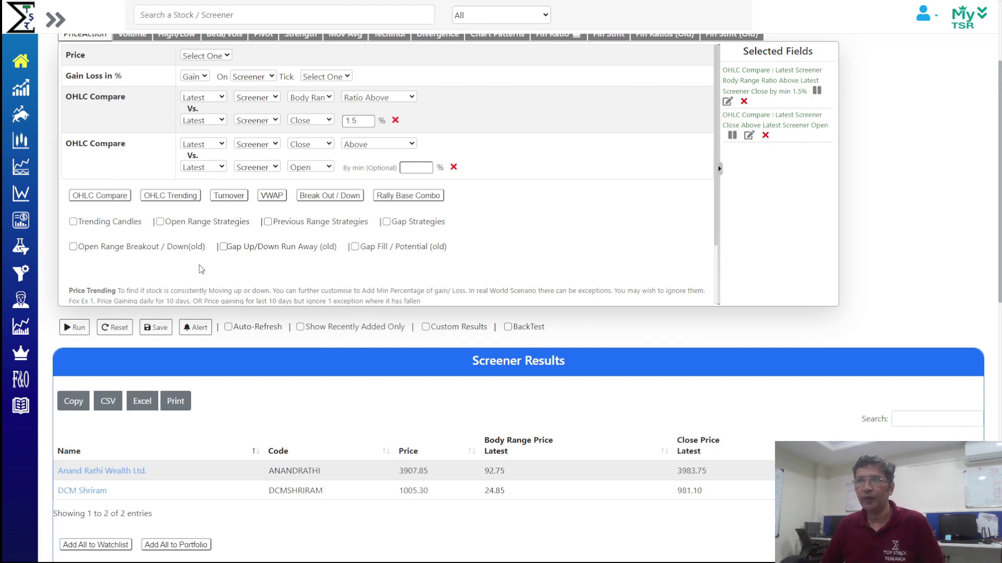
Step: Run the screener and check the last candle on the Anand Rathi Wealth, Bharat Electronics and Finolex Industries charts, then close the chart window
{"action": "left_click", "coordinate": [74, 327]}
{"action": "scroll", "coordinate": [939, 157], "scroll_direction": "down", "scroll_amount": 7}
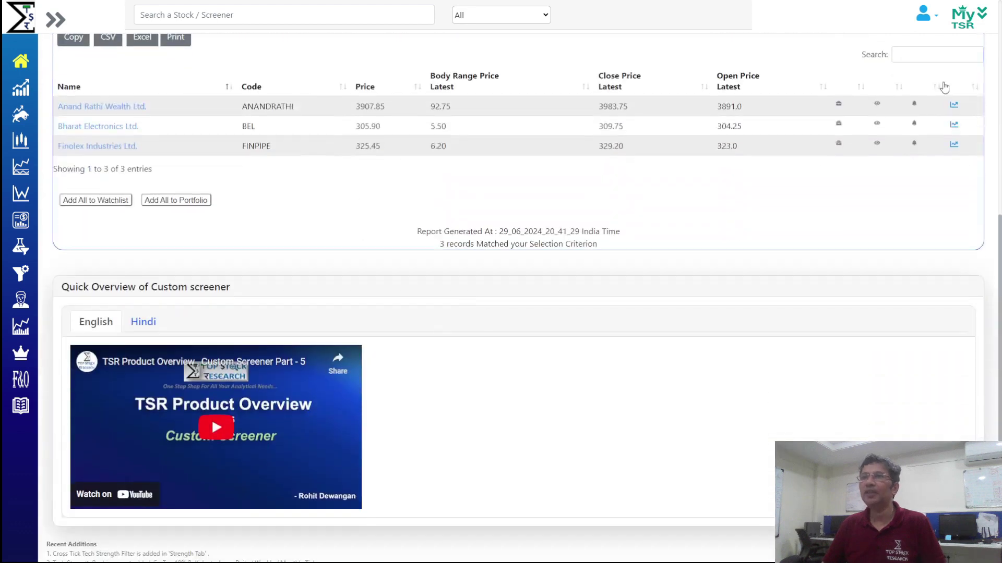
{"action": "left_click", "coordinate": [954, 104]}
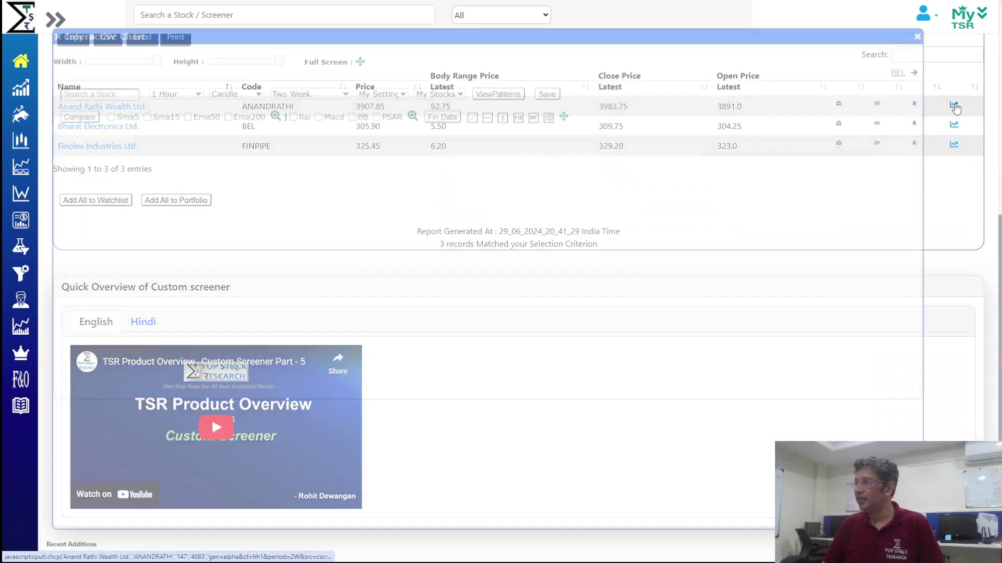
{"action": "left_click", "coordinate": [899, 74]}
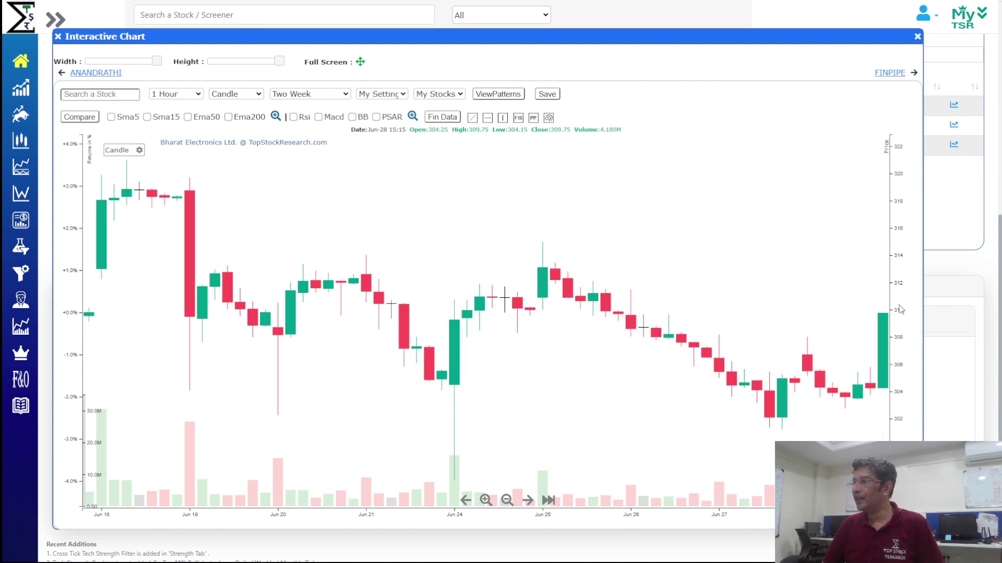
{"action": "left_click", "coordinate": [890, 73]}
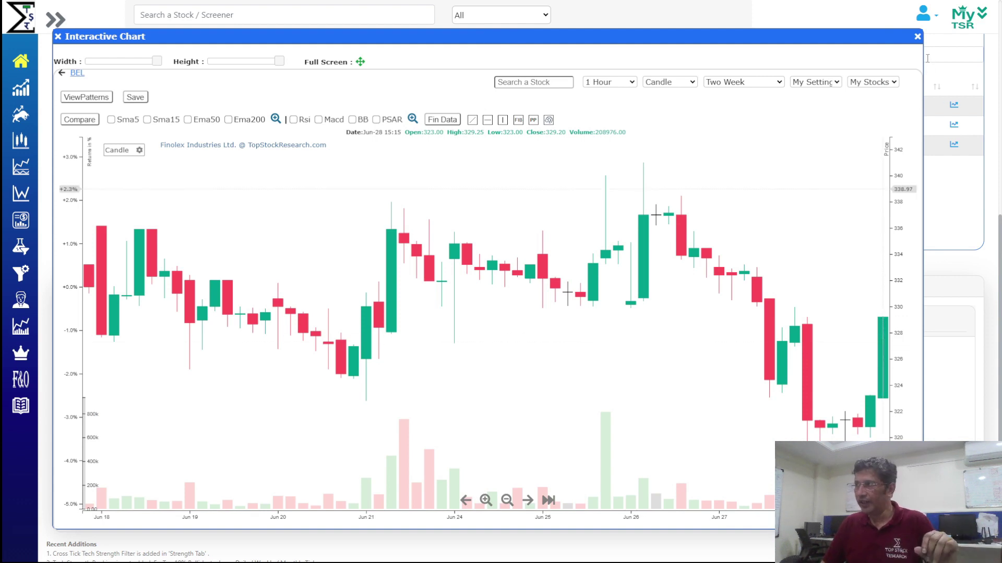
{"action": "left_click", "coordinate": [917, 36]}
{"action": "scroll", "coordinate": [451, 276], "scroll_direction": "up", "scroll_amount": 4}
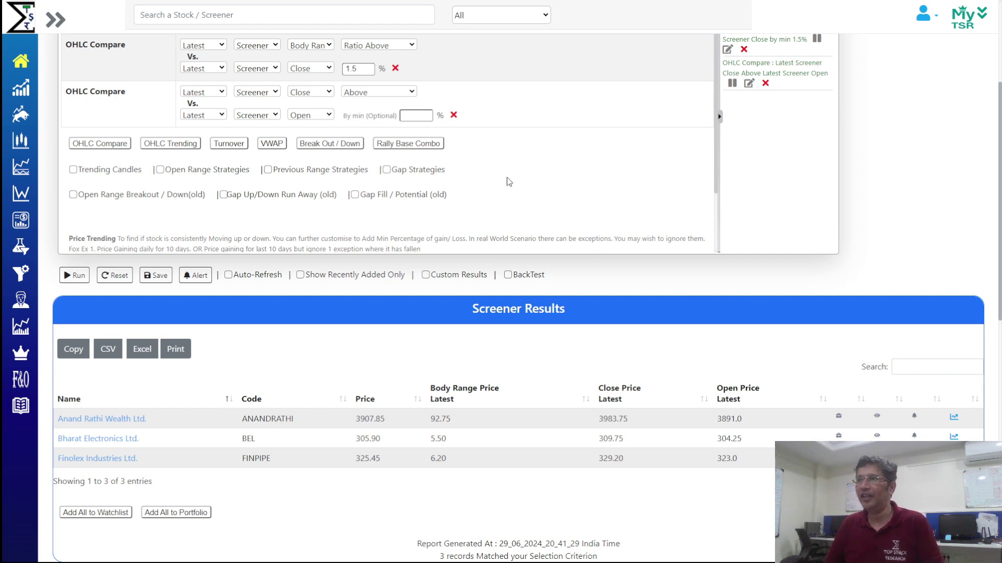
Step: Remove the second OHLC Compare that requires the latest close above the latest open
{"action": "mouse_move", "coordinate": [54, 307]}
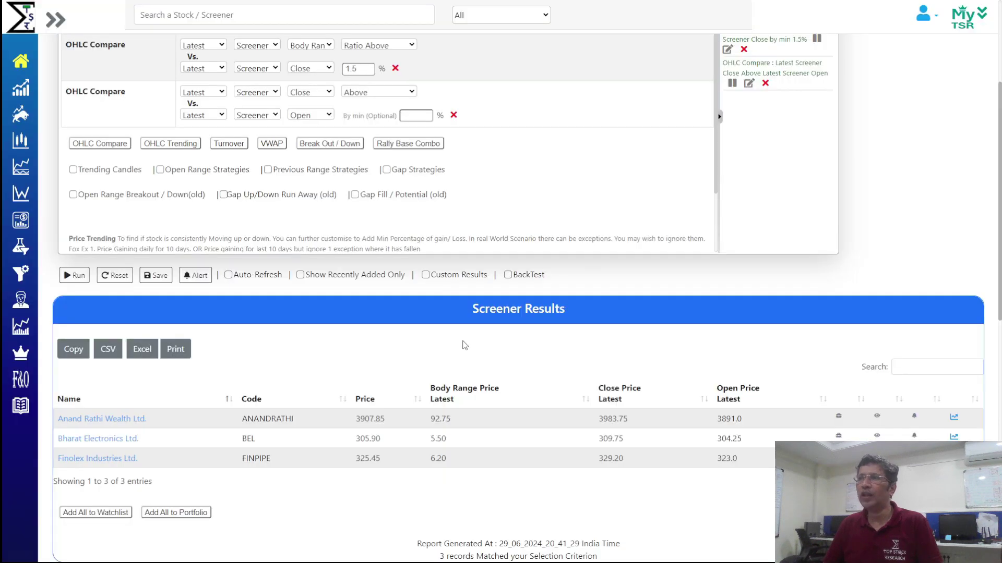
{"action": "scroll", "coordinate": [448, 295], "scroll_direction": "up", "scroll_amount": 5}
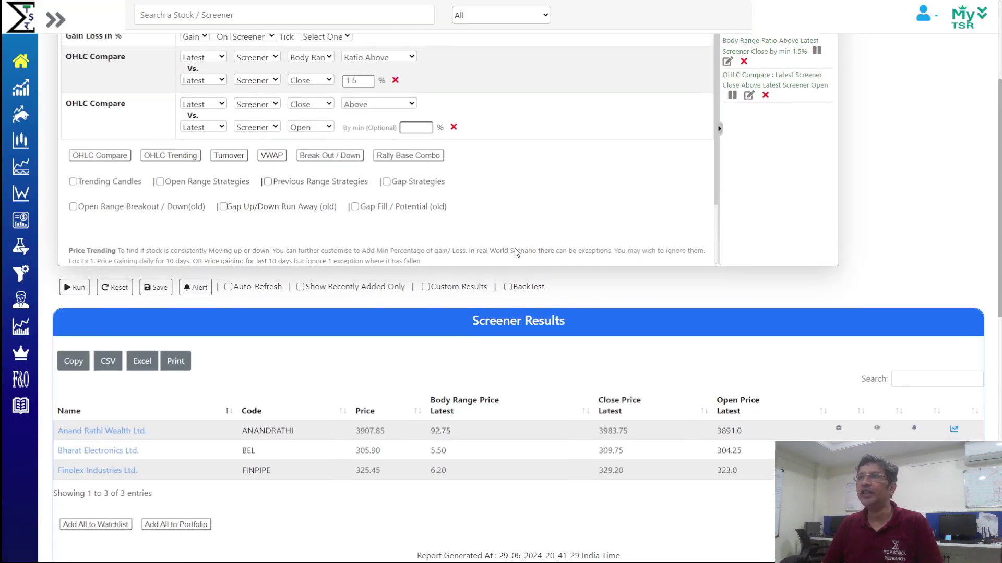
{"action": "left_click", "coordinate": [454, 308]}
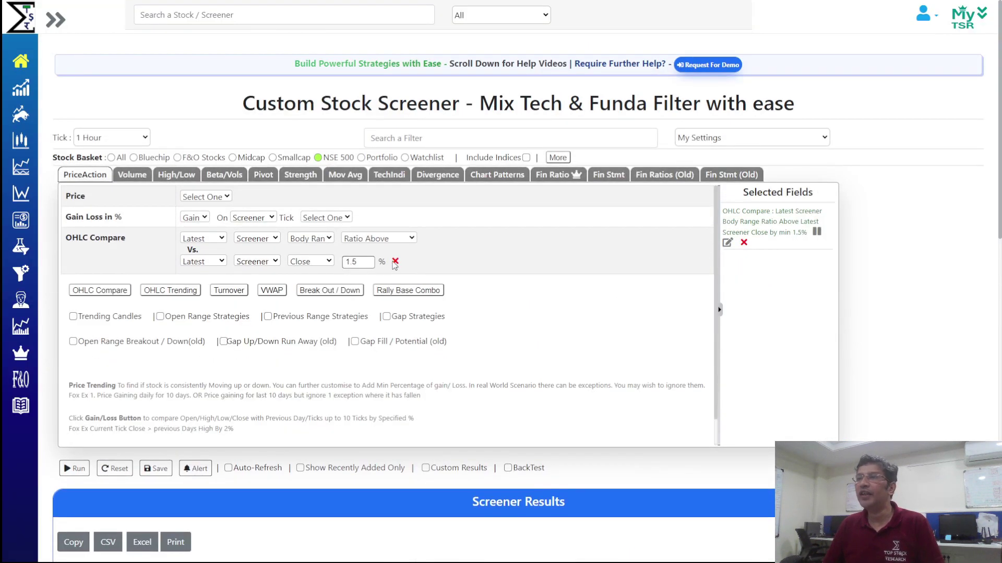
Step: Change the body range to close comparison to Ratio Below with 0.1% and run the screener
{"action": "left_click", "coordinate": [396, 239]}
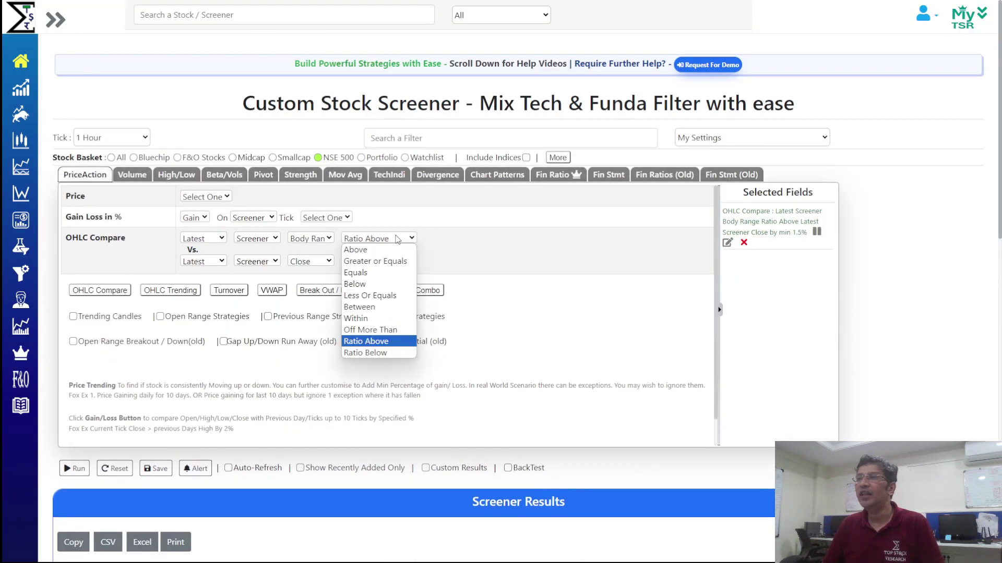
{"action": "left_click", "coordinate": [387, 342]}
{"action": "left_click", "coordinate": [392, 240]}
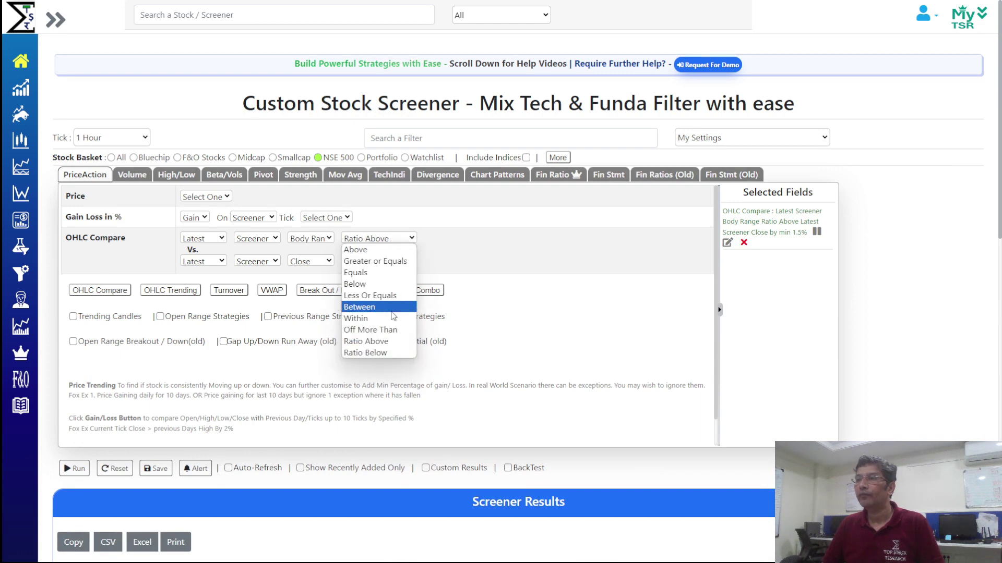
{"action": "left_click", "coordinate": [389, 353]}
{"action": "double_click", "coordinate": [353, 261]}
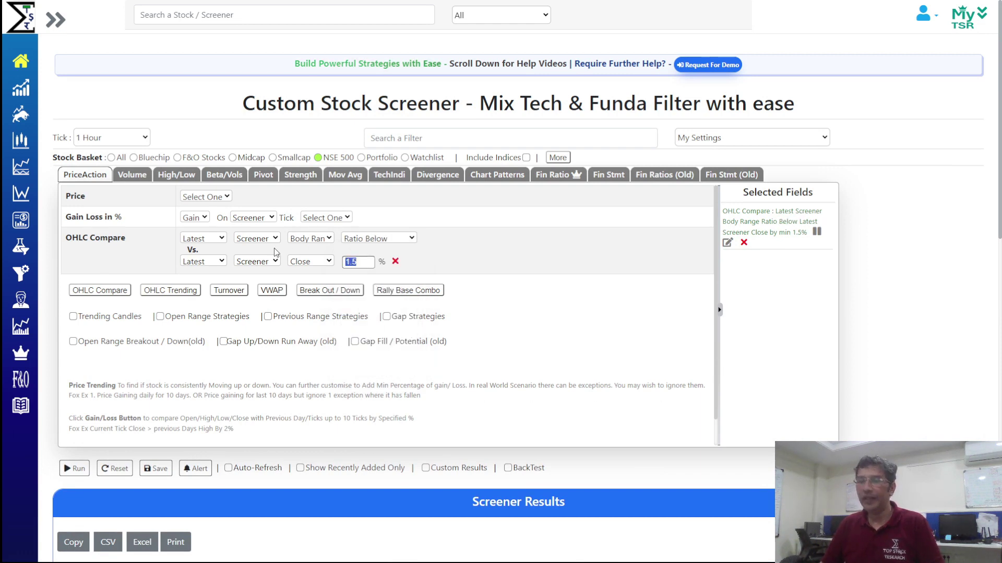
{"action": "type", "text": ".1"}
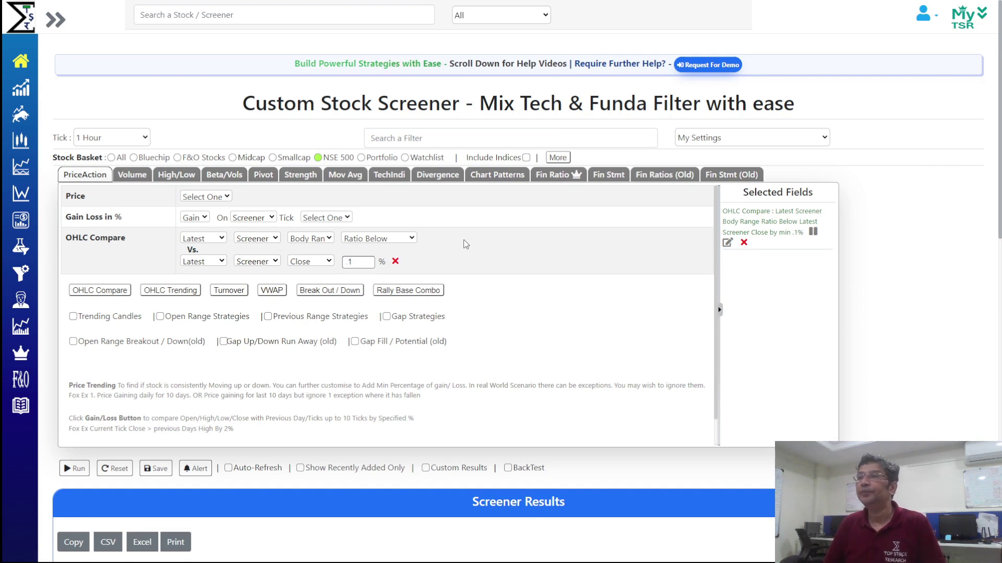
{"action": "left_click", "coordinate": [74, 468]}
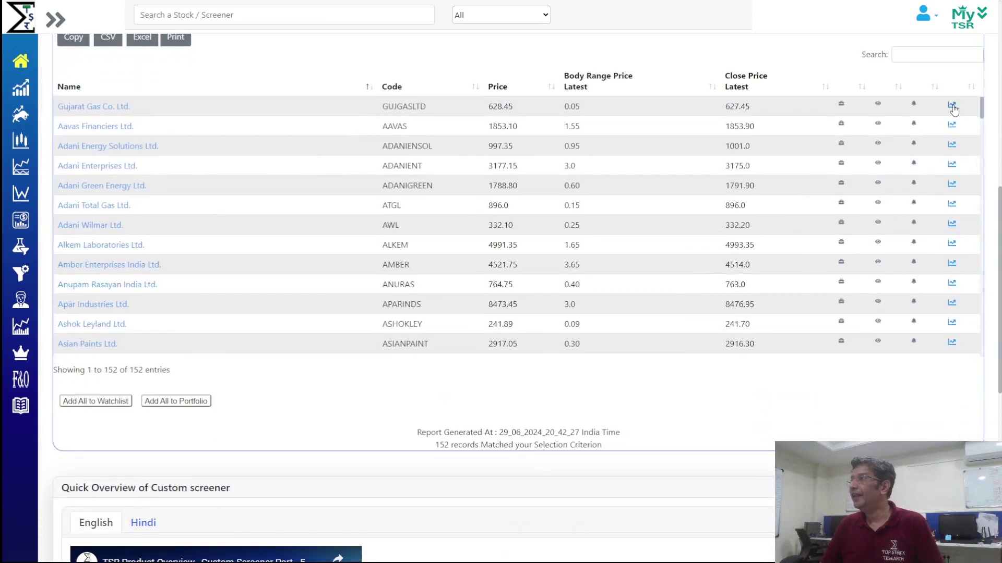
Step: Check the last candle on the charts from Aavas Financiers through Adani Green Energy, and close the chart window
{"action": "left_click", "coordinate": [951, 124]}
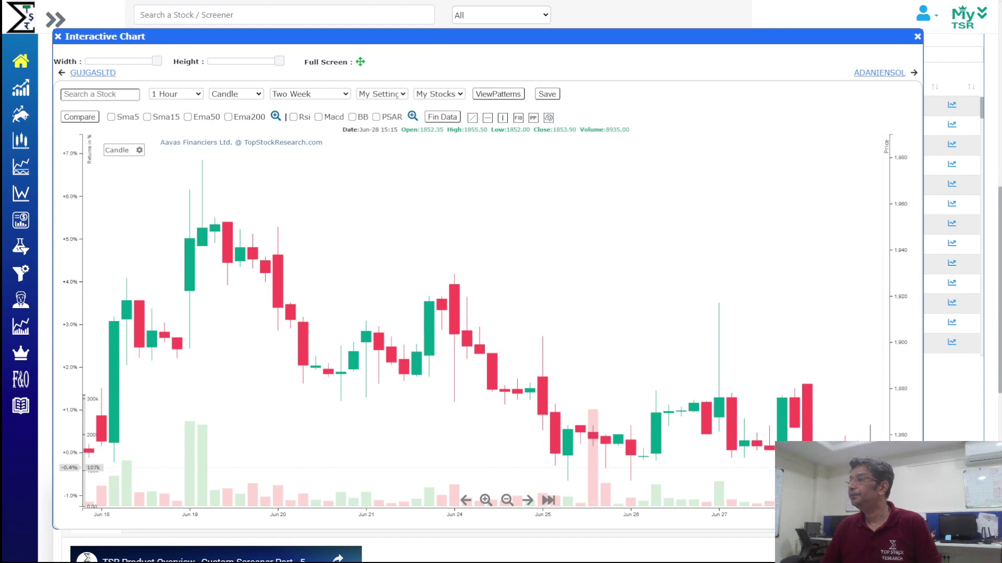
{"action": "left_click", "coordinate": [887, 73]}
{"action": "left_click", "coordinate": [889, 73]}
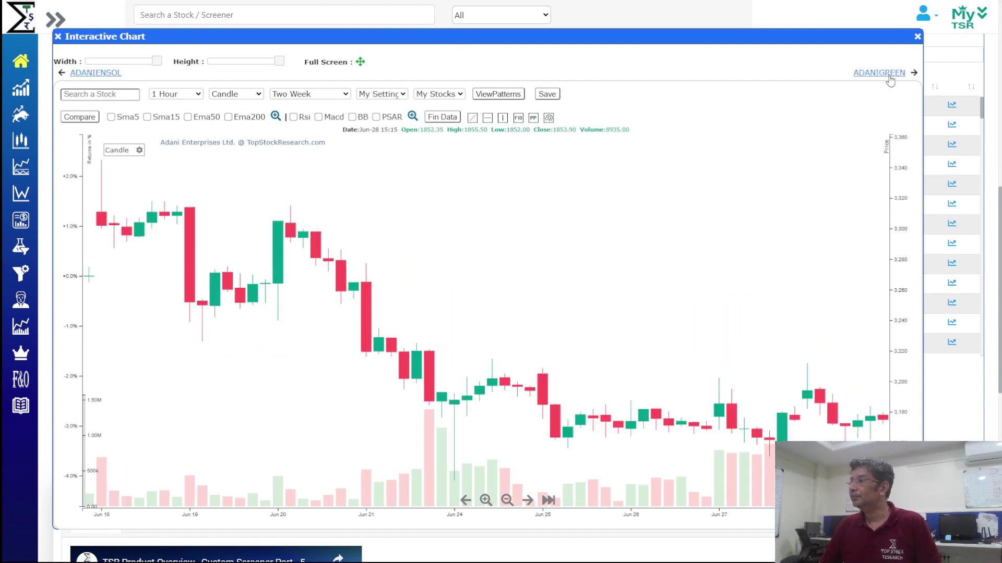
{"action": "left_click", "coordinate": [889, 74]}
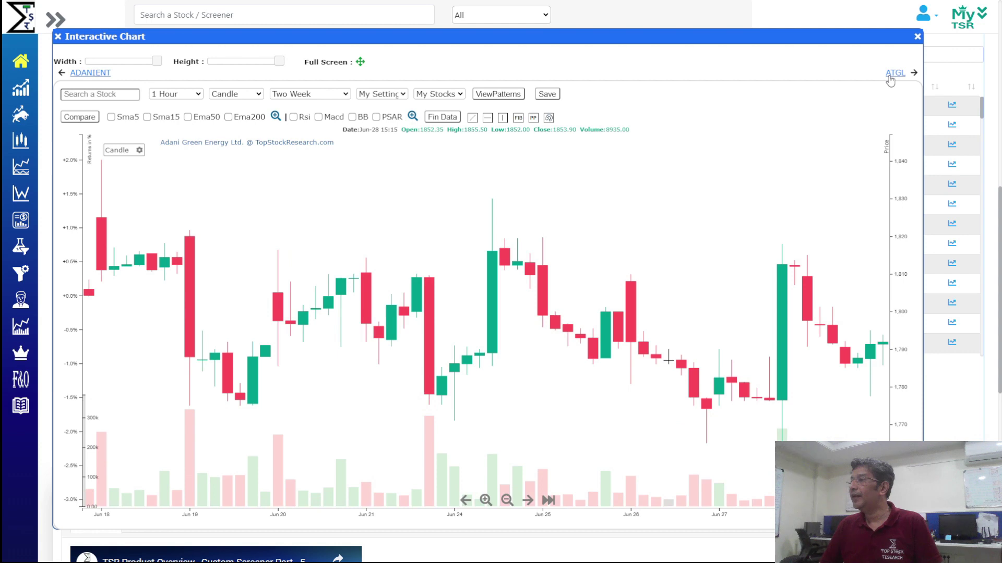
{"action": "left_click", "coordinate": [917, 37]}
Step: Review the price measures available for the first side of the OHLC Compare, leaving Body Range selected
{"action": "scroll", "coordinate": [773, 192], "scroll_direction": "up", "scroll_amount": 10}
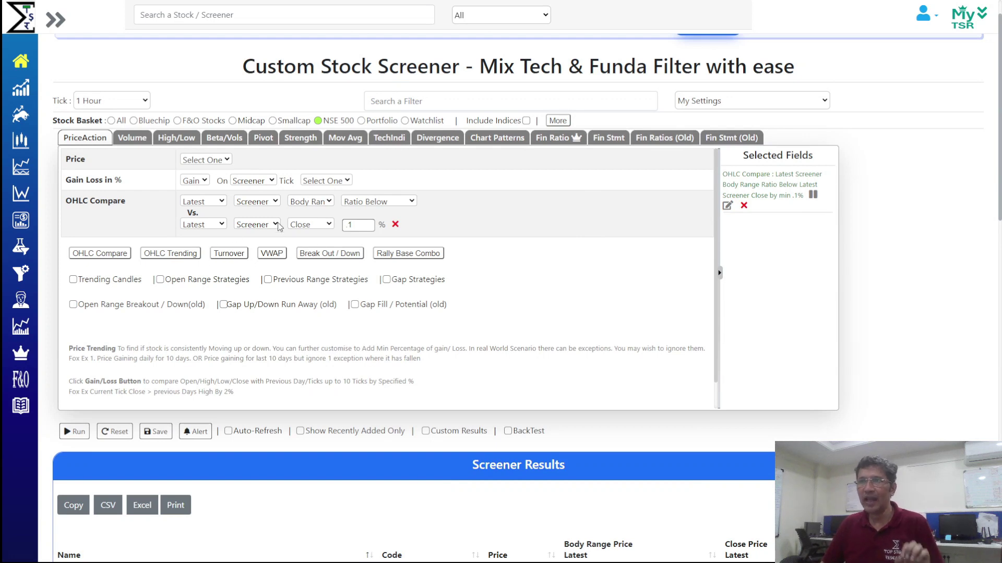
{"action": "left_click", "coordinate": [329, 206]}
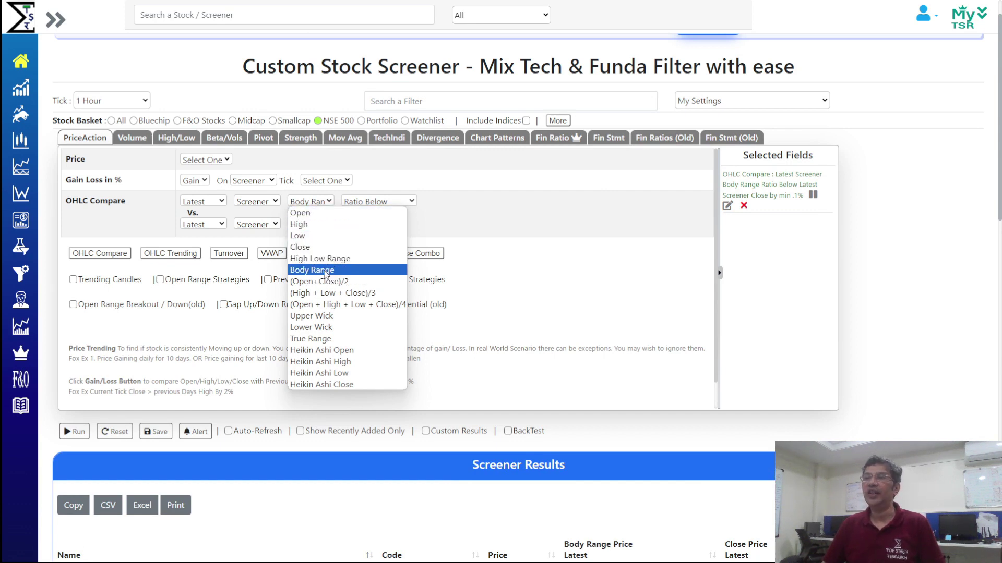
{"action": "left_click", "coordinate": [609, 283]}
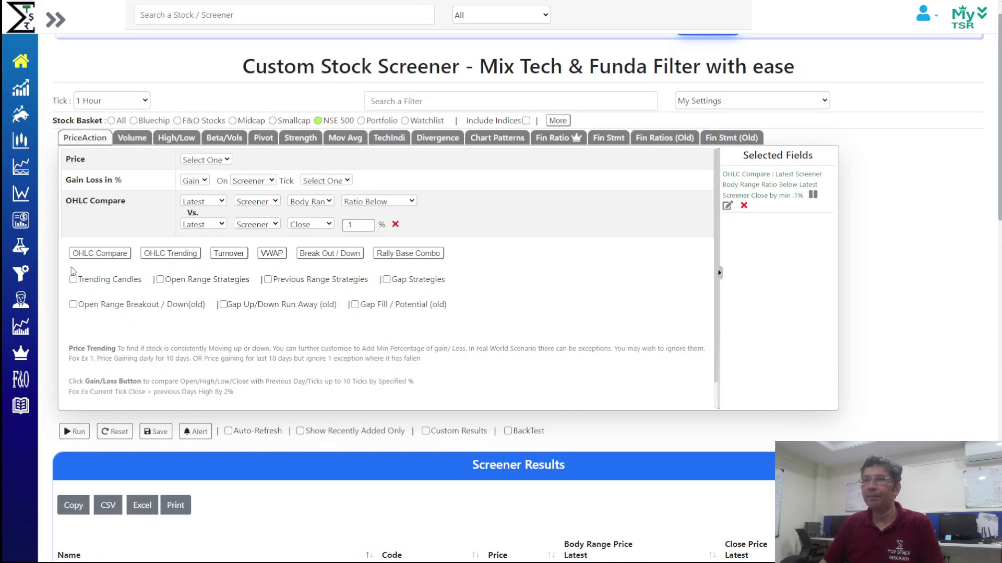
Step: Replace the filter with an OHLC Compare of latest Close above latest Low by min 2%, and run the screener
{"action": "left_click", "coordinate": [396, 225]}
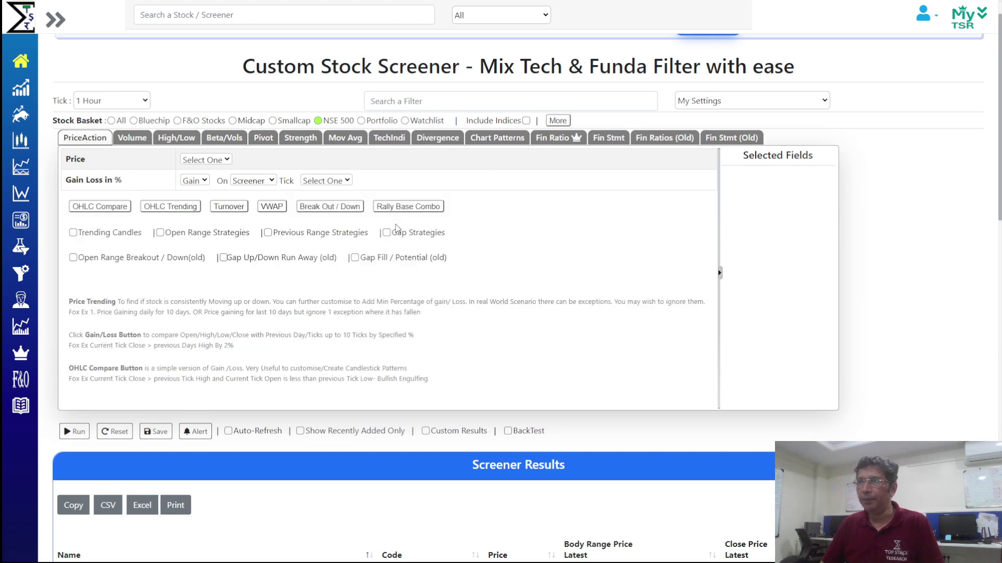
{"action": "left_click", "coordinate": [128, 212]}
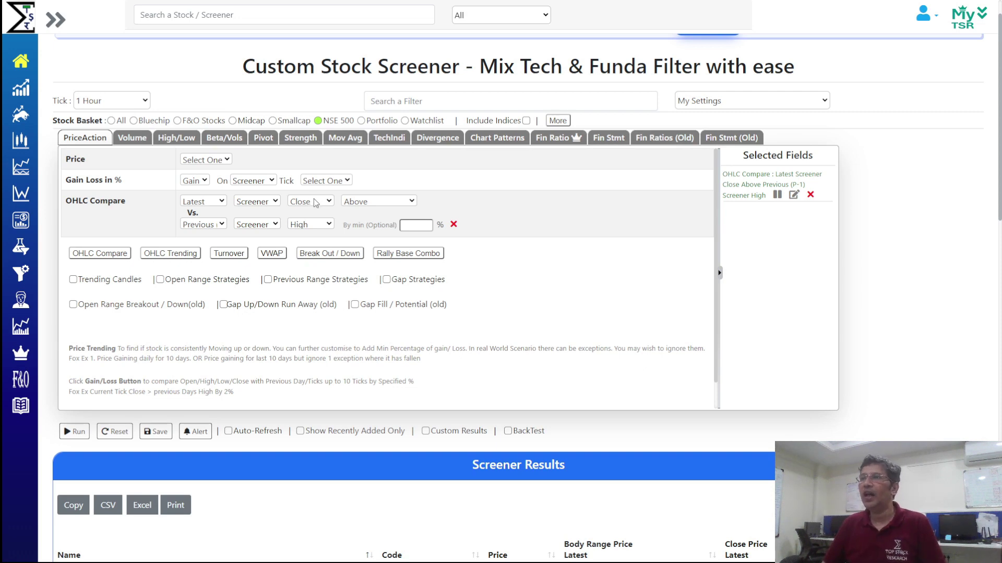
{"action": "left_click", "coordinate": [215, 227]}
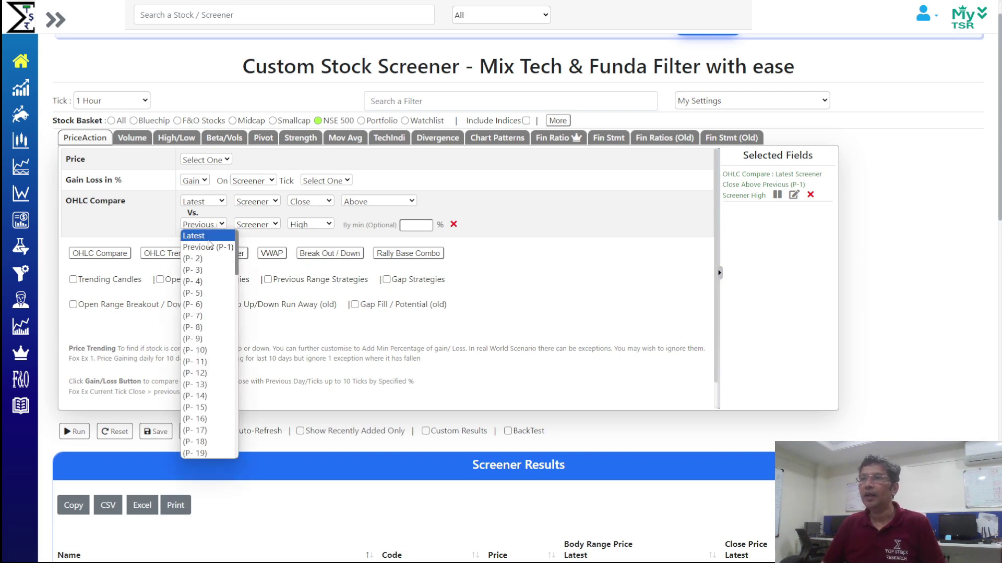
{"action": "left_click", "coordinate": [208, 236]}
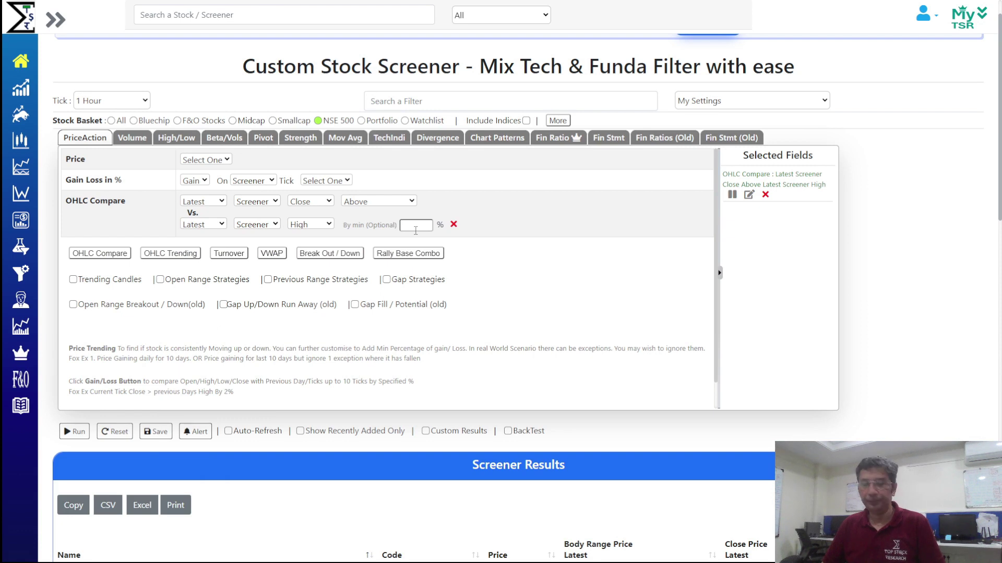
{"action": "type", "text": "2"}
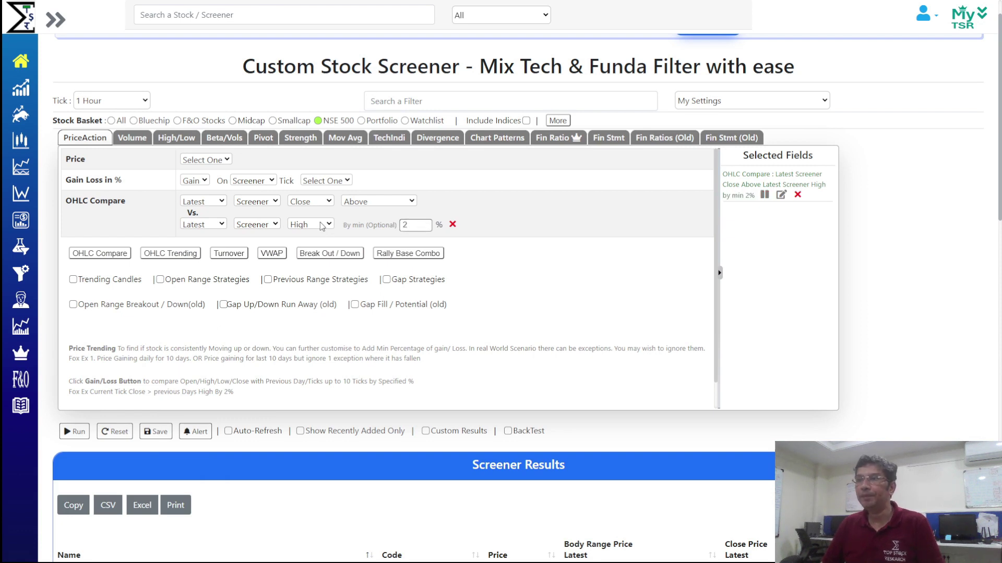
{"action": "left_click", "coordinate": [324, 227]}
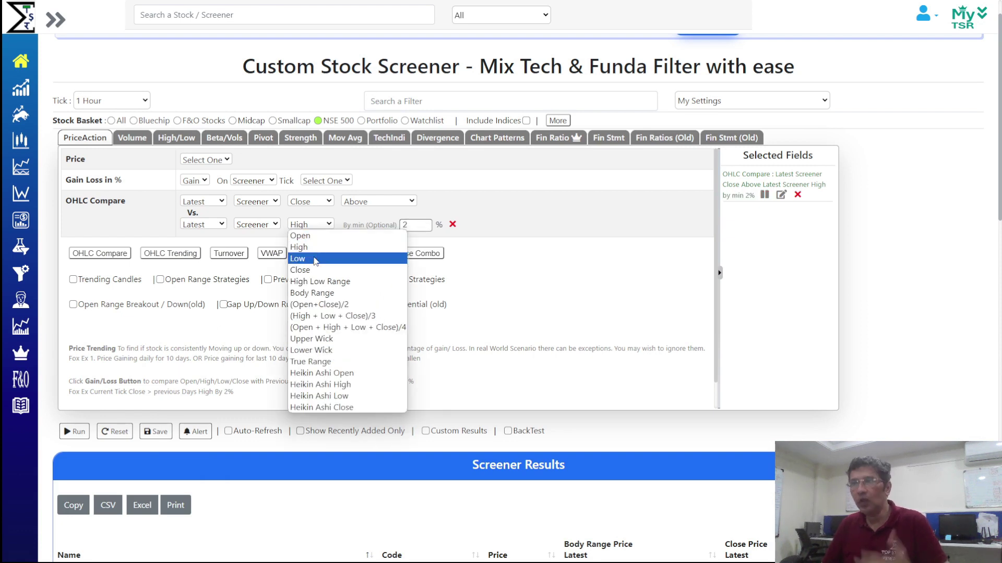
{"action": "left_click", "coordinate": [315, 259]}
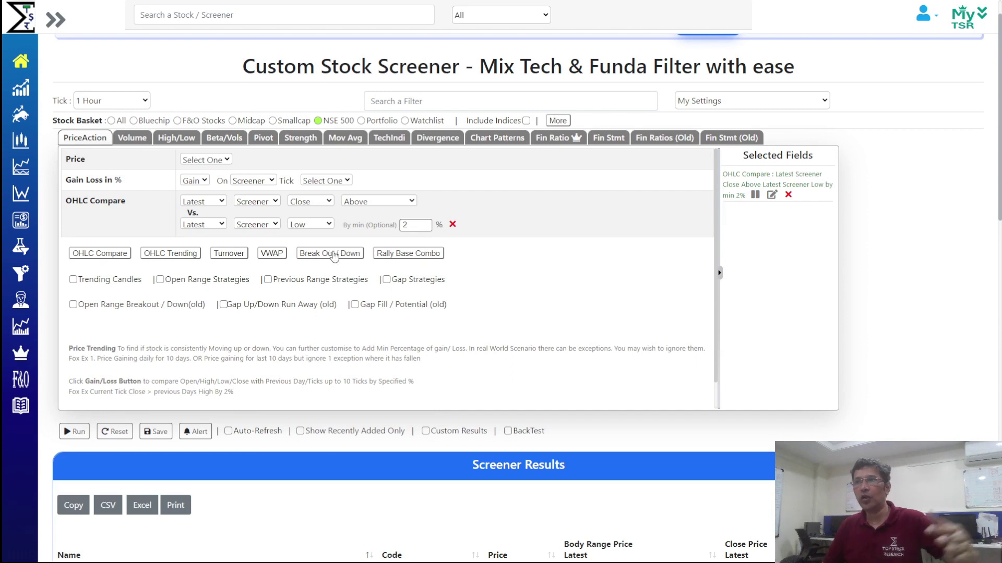
{"action": "left_click", "coordinate": [74, 431]}
Step: Check the last candle of Anand Rathi Wealth and ICICI Securities on Candle charts, and close the chart window
{"action": "scroll", "coordinate": [180, 375], "scroll_direction": "down", "scroll_amount": 6}
{"action": "scroll", "coordinate": [180, 375], "scroll_direction": "down", "scroll_amount": 2}
{"action": "left_click", "coordinate": [946, 106]}
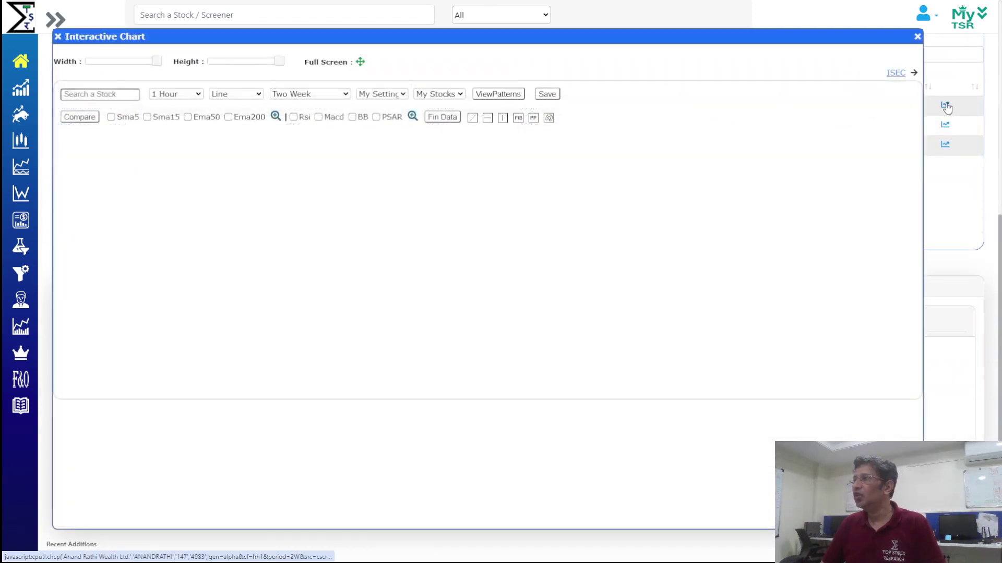
{"action": "left_click", "coordinate": [248, 94]}
{"action": "left_click", "coordinate": [248, 115]}
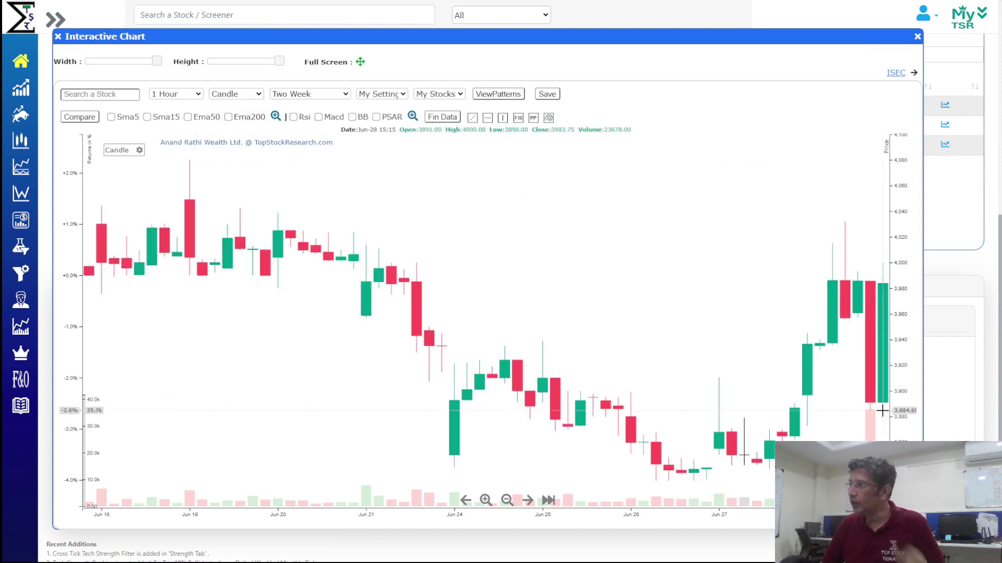
{"action": "left_click", "coordinate": [897, 75]}
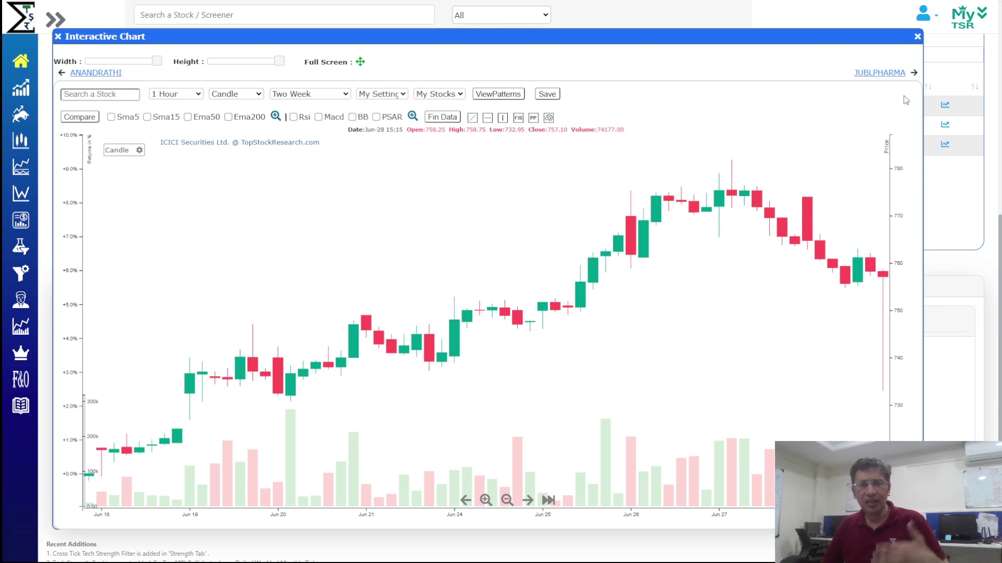
{"action": "left_click", "coordinate": [917, 37]}
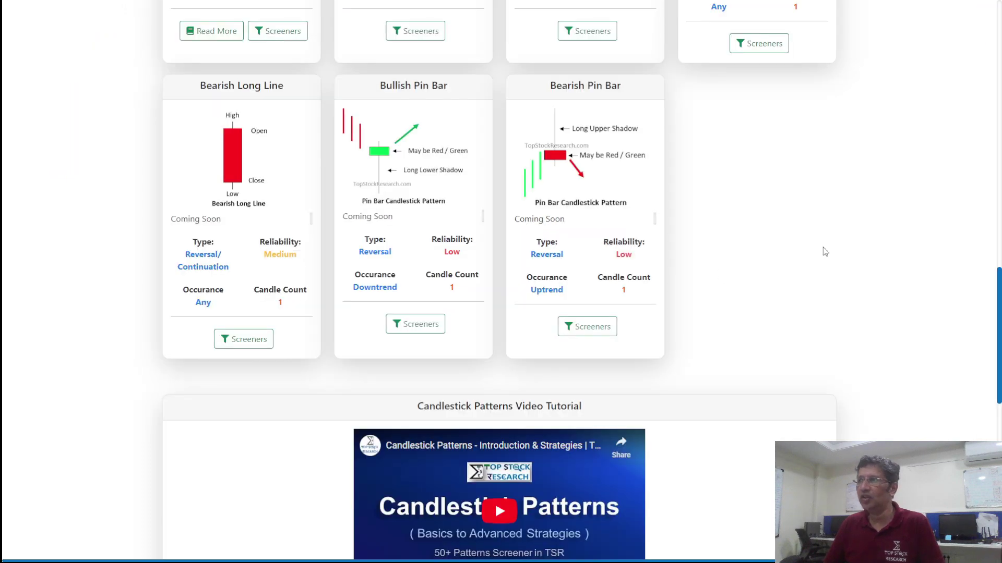
Step: Look through the bearish and one-day candlestick pattern tutorials on the Top Stock Research tutorials site
{"action": "scroll", "coordinate": [825, 252], "scroll_direction": "up", "scroll_amount": 20}
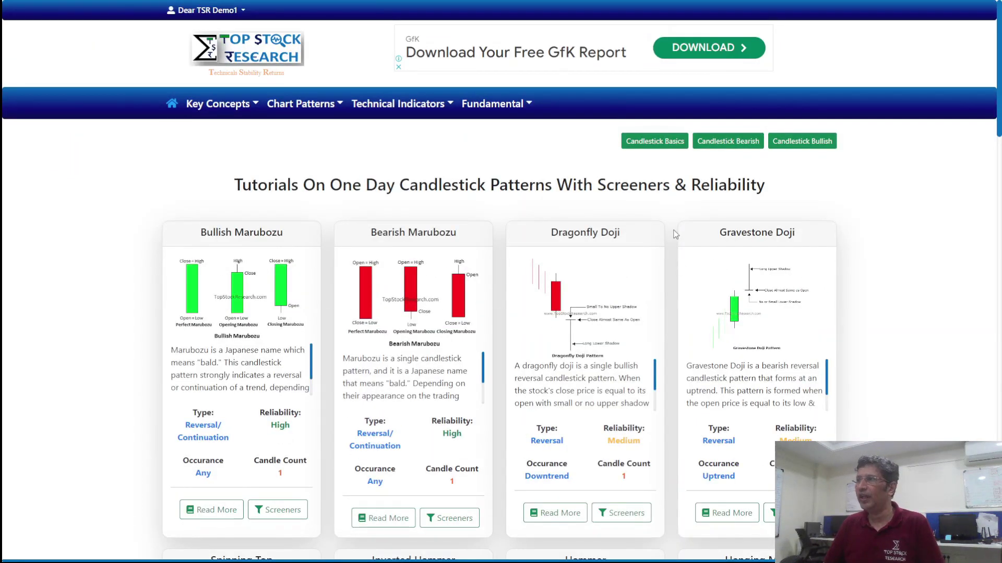
{"action": "left_click", "coordinate": [723, 146]}
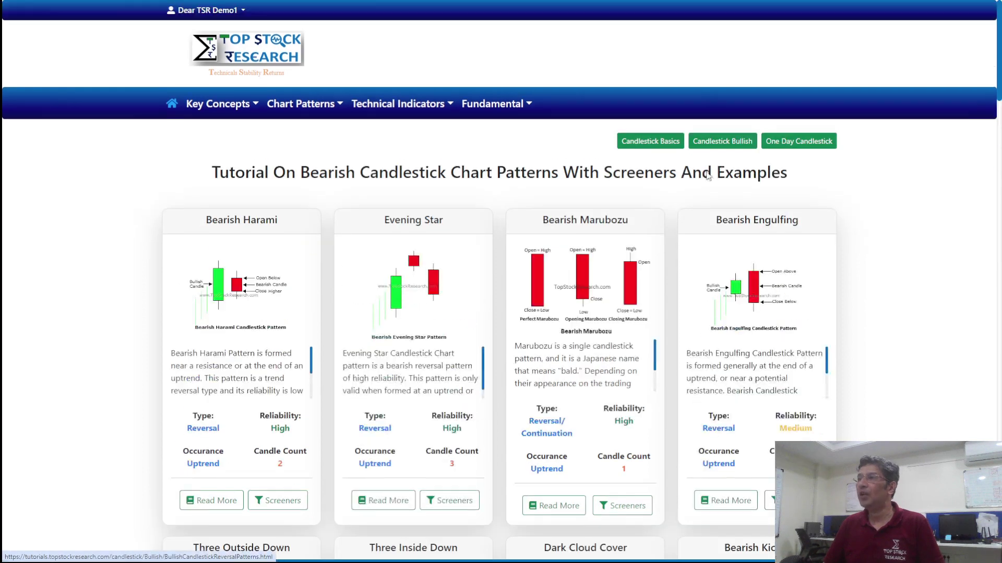
{"action": "left_click", "coordinate": [798, 141]}
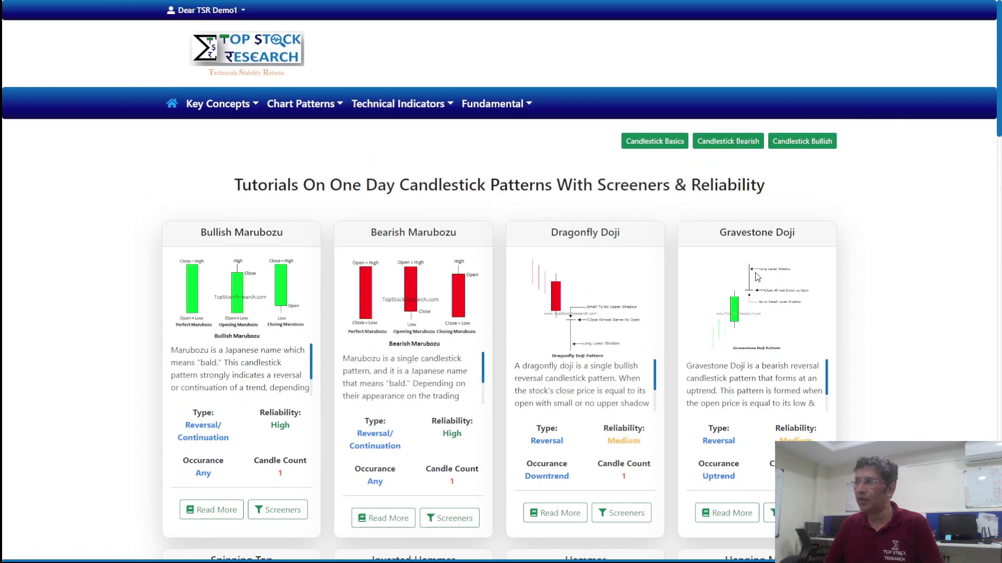
{"action": "scroll", "coordinate": [605, 273], "scroll_direction": "down", "scroll_amount": 6}
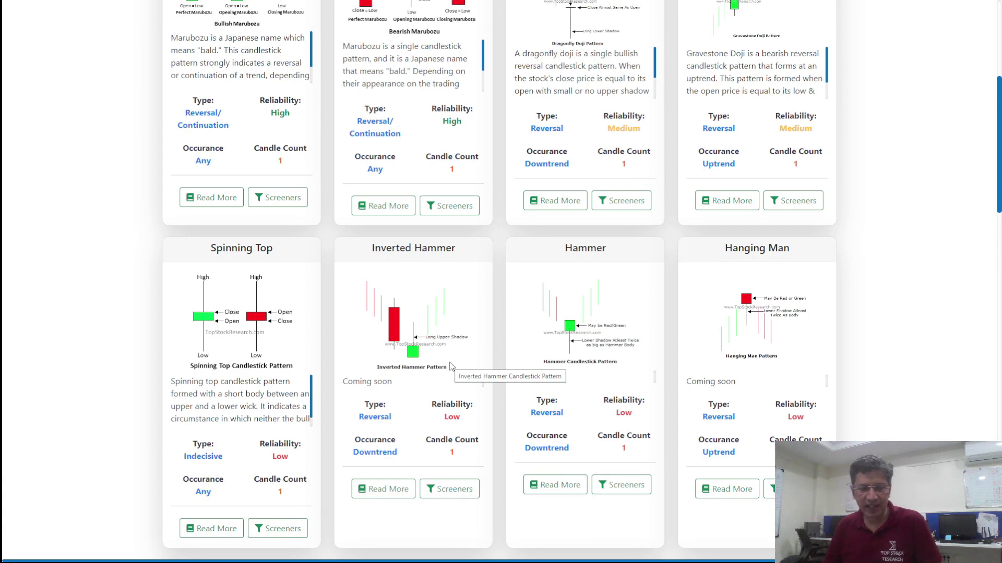
{"action": "scroll", "coordinate": [856, 220], "scroll_direction": "up", "scroll_amount": 6}
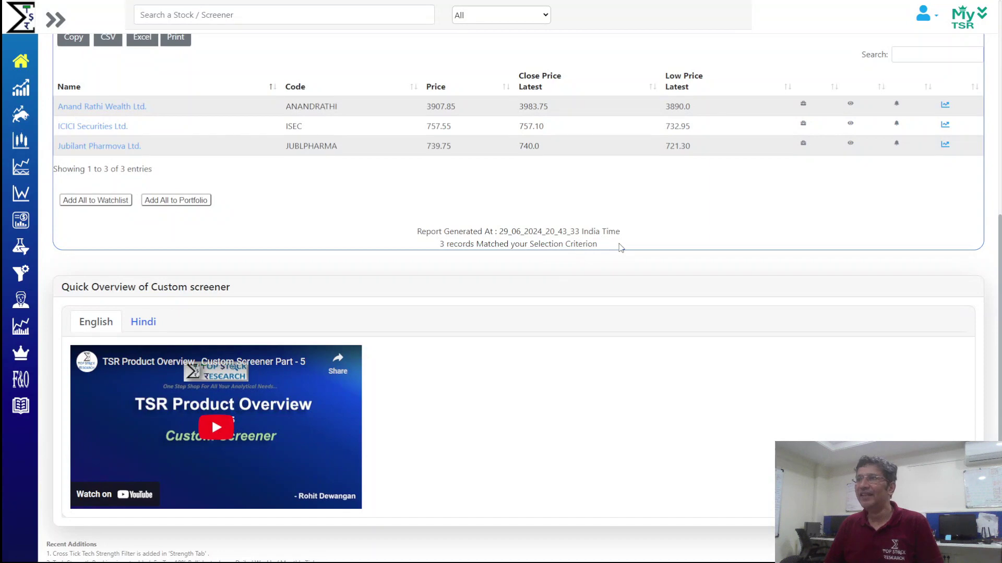
Step: Change the OHLC Compare filter to latest Close above Previous (P-1) Low and clear its minimum percentage
{"action": "scroll", "coordinate": [552, 266], "scroll_direction": "up", "scroll_amount": 7}
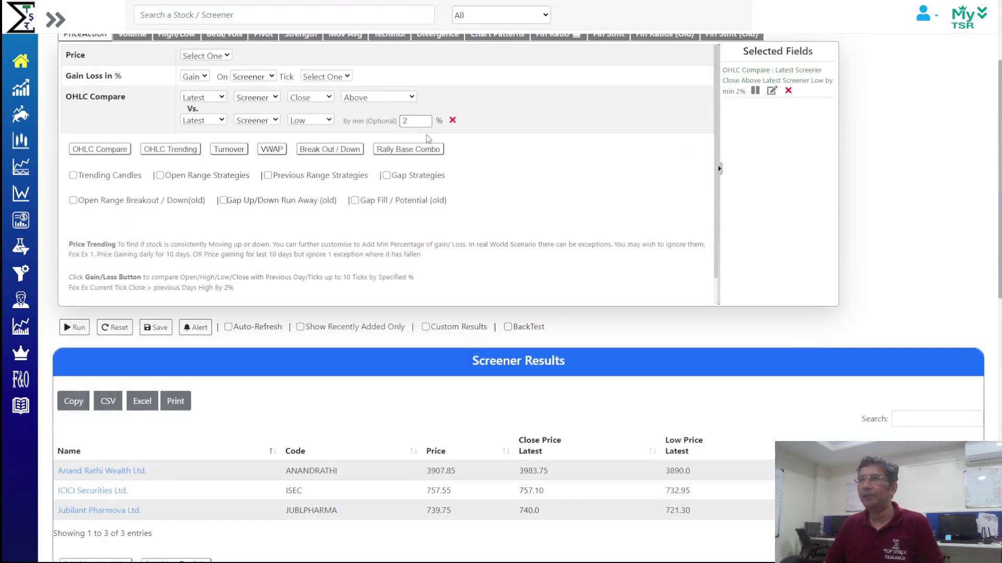
{"action": "scroll", "coordinate": [452, 221], "scroll_direction": "up", "scroll_amount": 3}
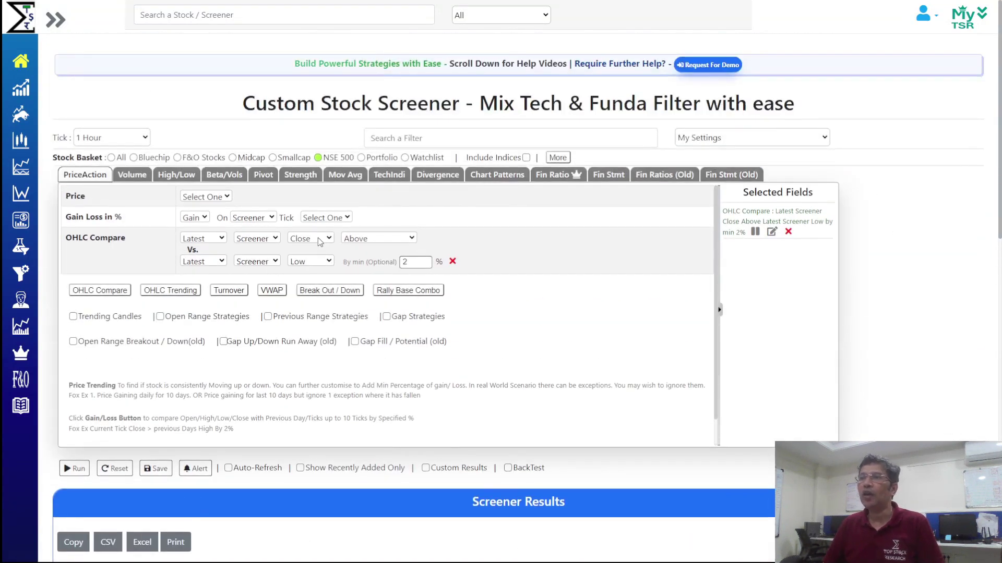
{"action": "left_click", "coordinate": [222, 262]}
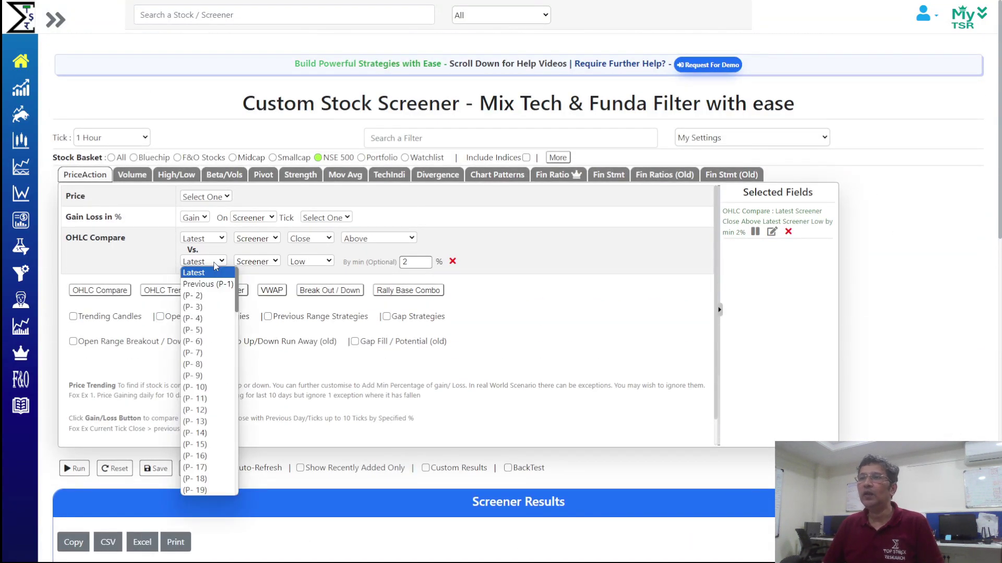
{"action": "left_click", "coordinate": [202, 282]}
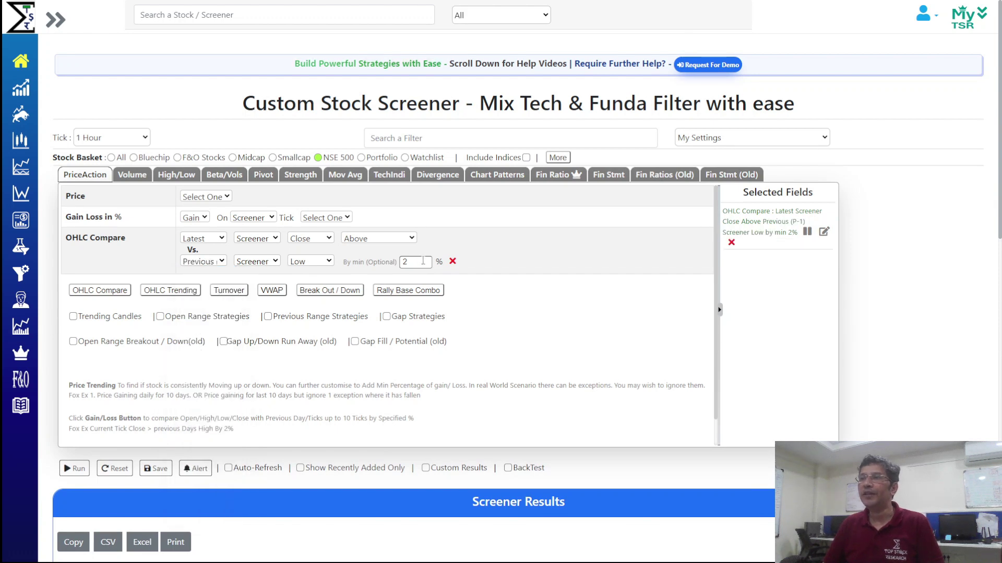
{"action": "left_click", "coordinate": [303, 262]}
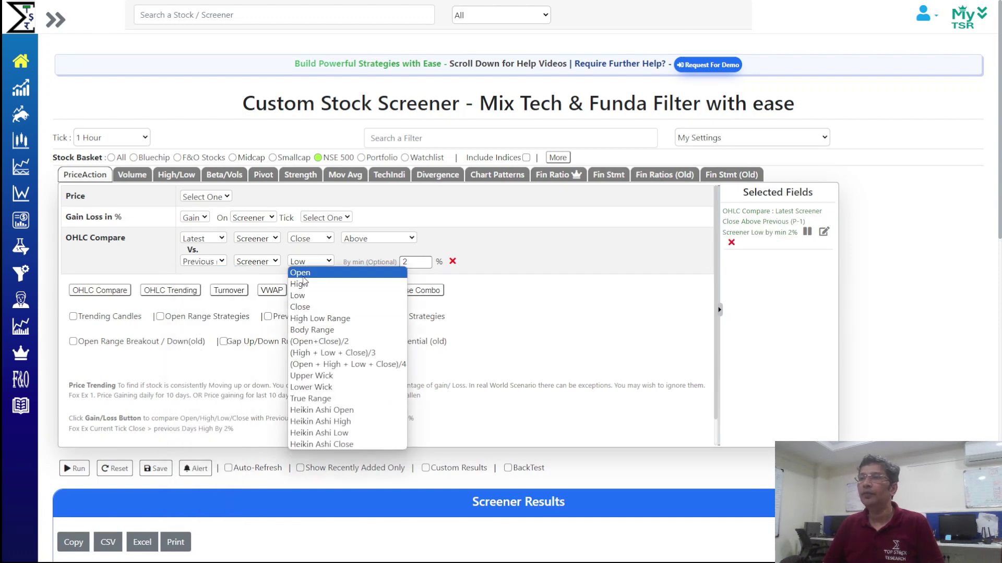
{"action": "left_click", "coordinate": [312, 296]}
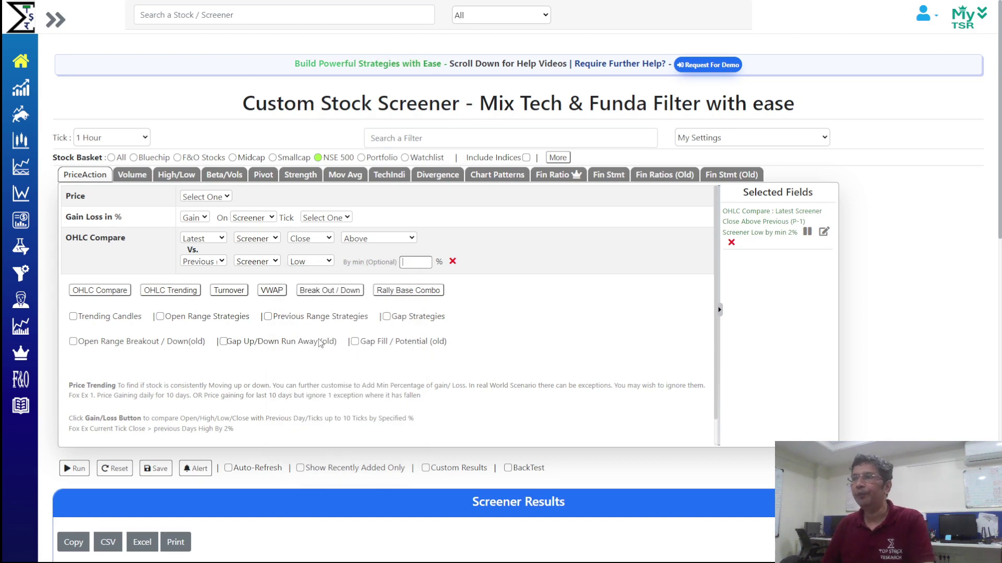
Step: Add a second OHLC Compare filter requiring Previous (P-1) Close above (P-2) High
{"action": "left_click", "coordinate": [91, 290]}
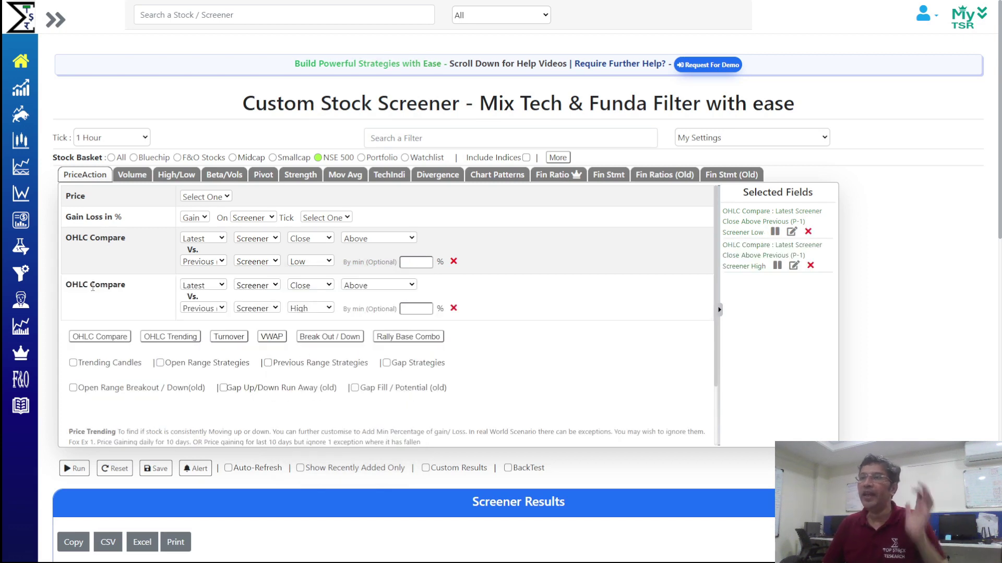
{"action": "left_click", "coordinate": [205, 287]}
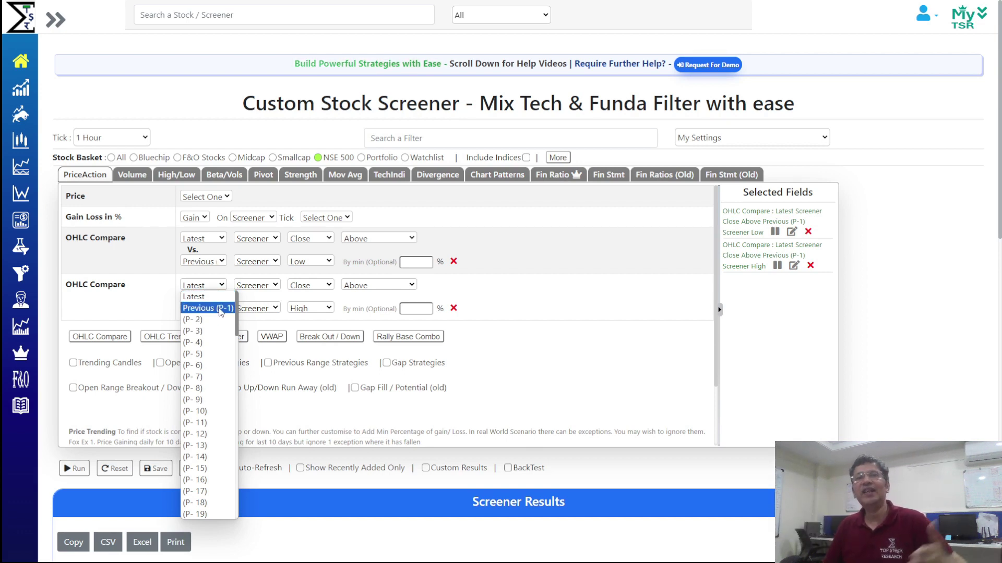
{"action": "left_click", "coordinate": [221, 310]}
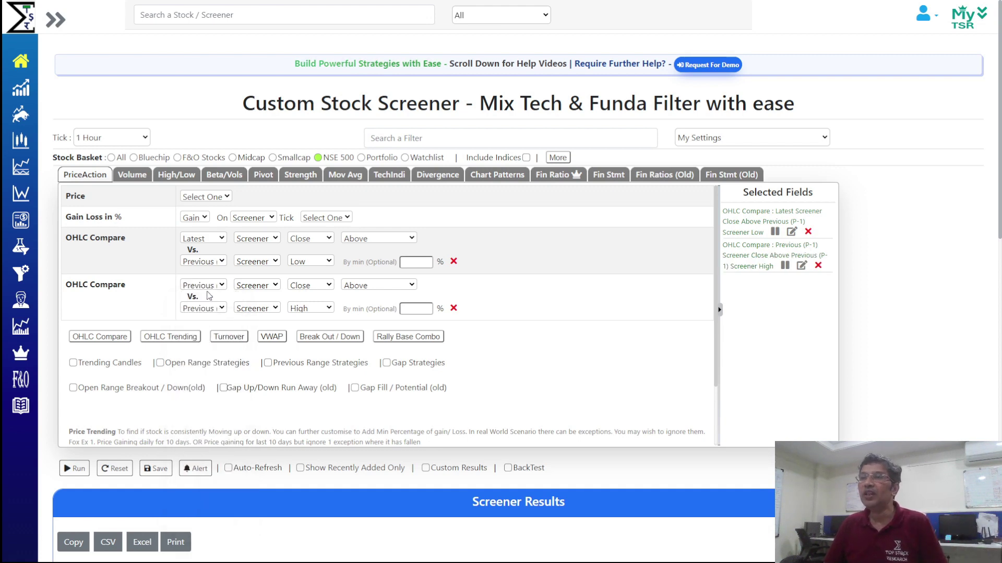
{"action": "left_click", "coordinate": [199, 309]}
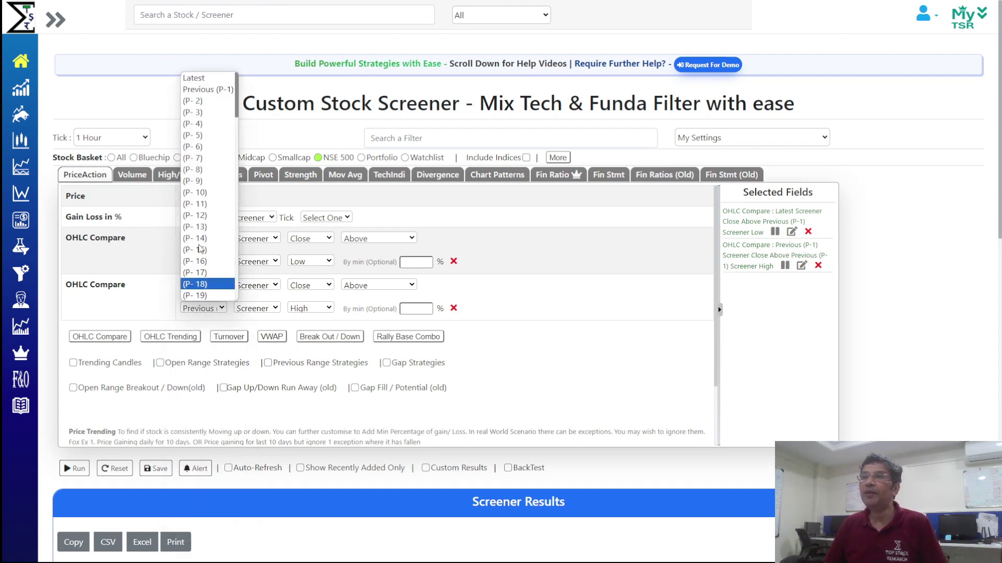
{"action": "left_click", "coordinate": [213, 102]}
Step: Add a third OHLC Compare filter requiring (P-2) Close above (P-3) High
{"action": "left_click", "coordinate": [112, 337]}
{"action": "left_click", "coordinate": [222, 334]}
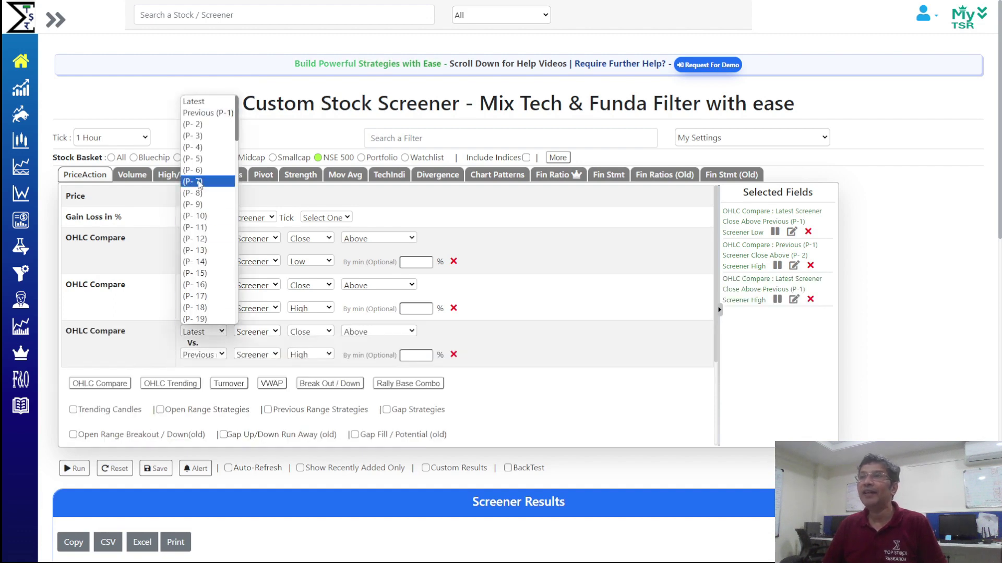
{"action": "left_click", "coordinate": [216, 115]}
{"action": "left_click", "coordinate": [215, 357]}
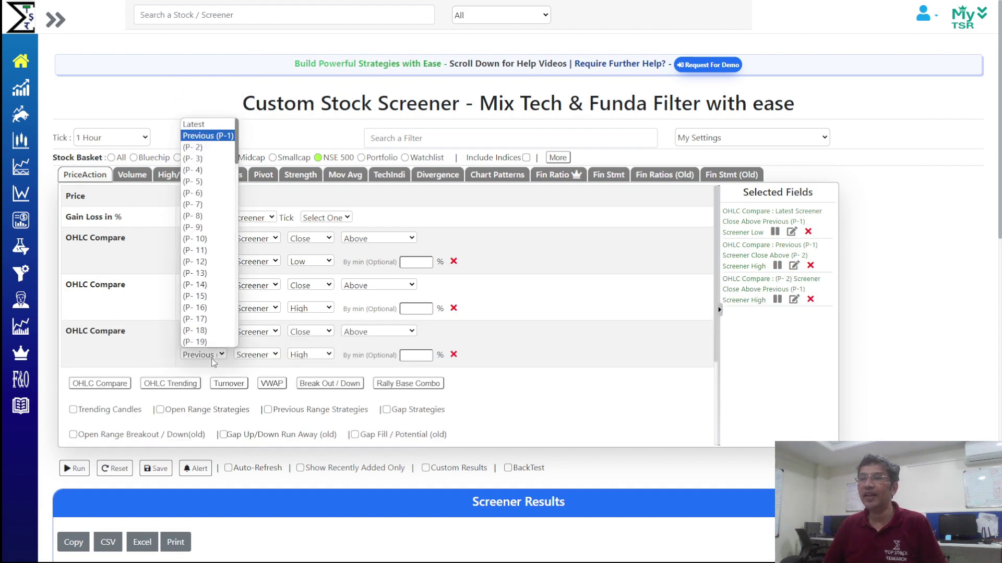
{"action": "left_click", "coordinate": [220, 151]}
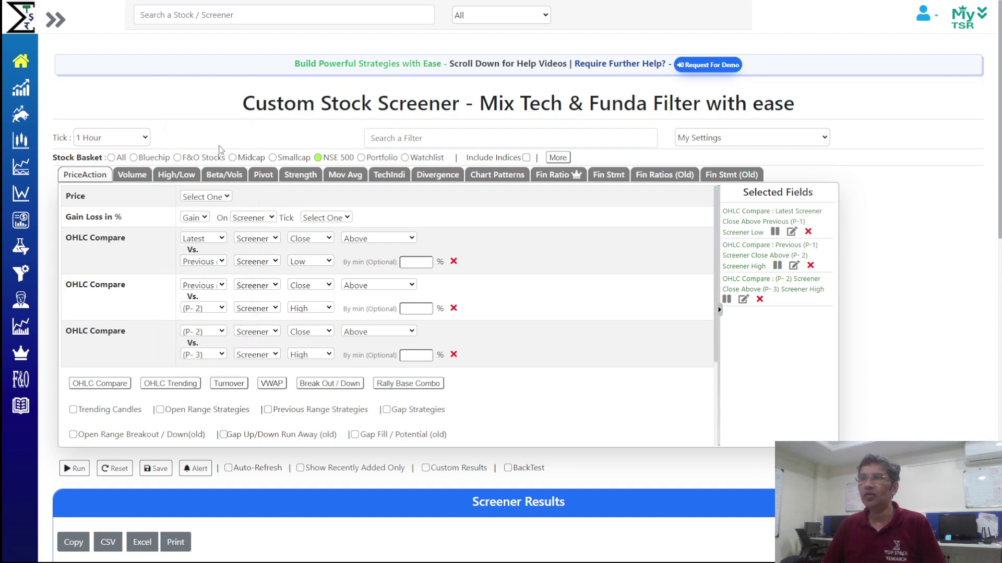
Step: Set the screener tick to Daily (EOD) and run the screener
{"action": "left_click", "coordinate": [147, 137]}
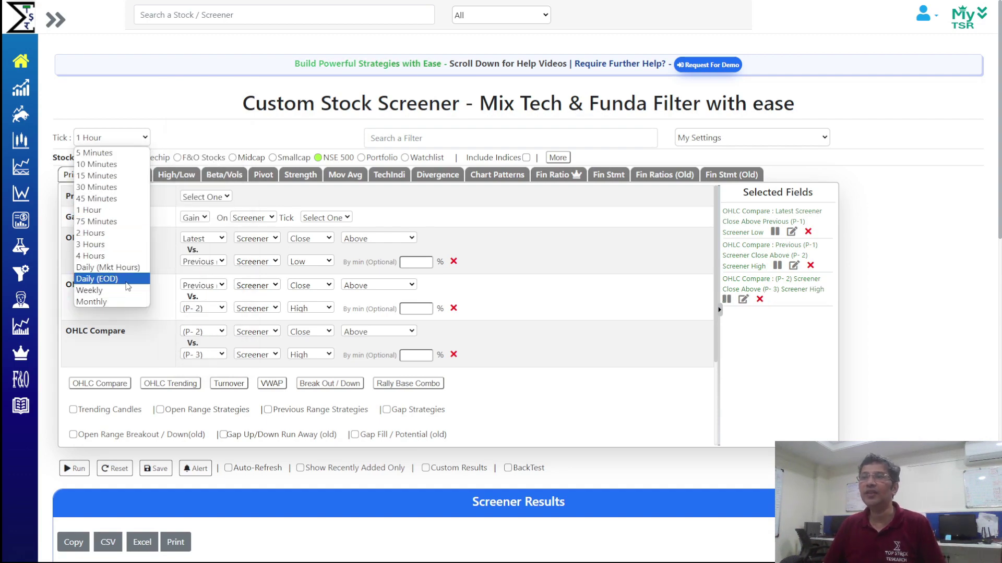
{"action": "key", "text": "Escape"}
{"action": "scroll", "coordinate": [128, 286], "scroll_direction": "down", "scroll_amount": 10}
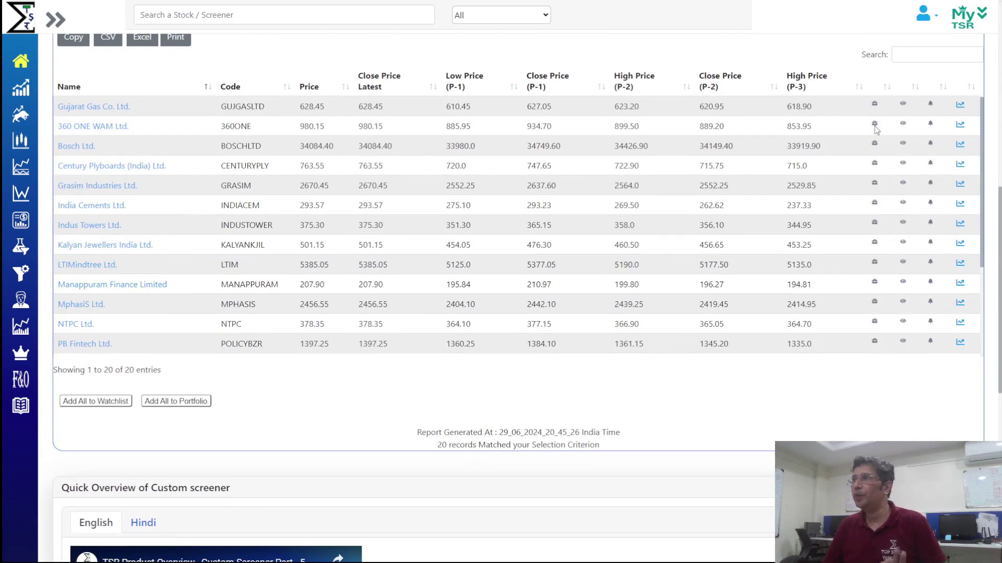
Step: Check the latest price movement on the charts of Gujarat Gas, 360 ONE WAM and Bosch, and close the chart window
{"action": "left_click", "coordinate": [959, 108]}
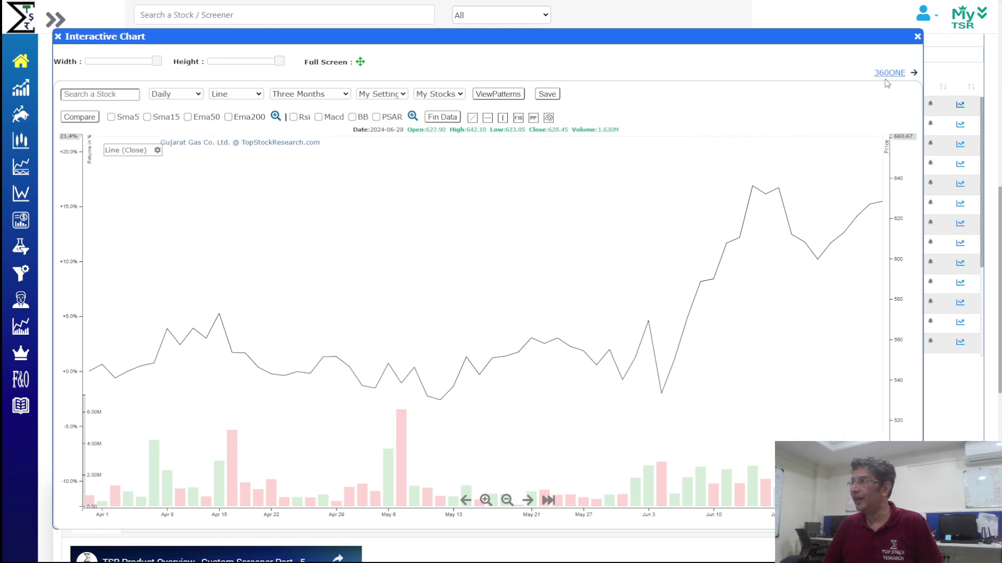
{"action": "key", "text": "Right"}
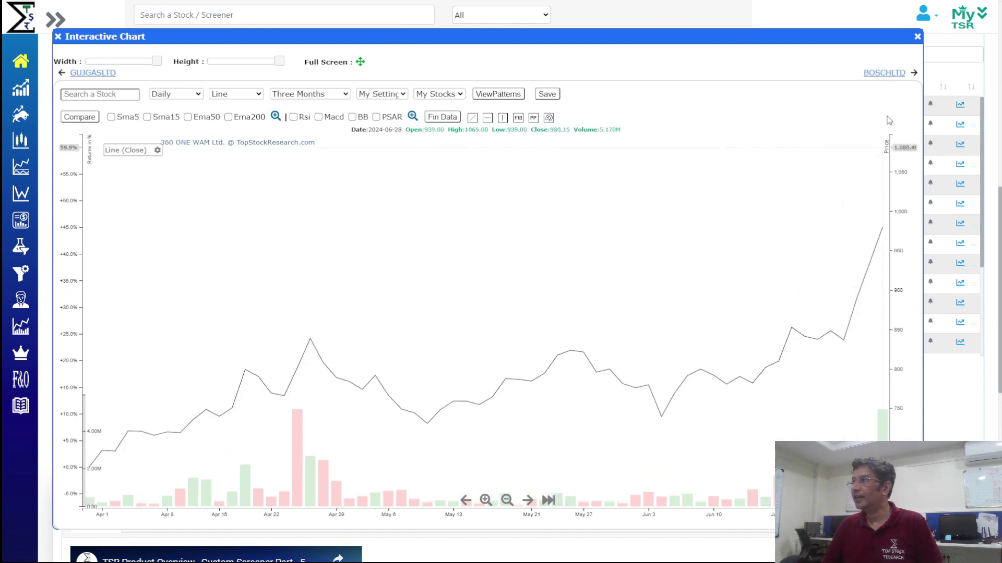
{"action": "left_click", "coordinate": [884, 74]}
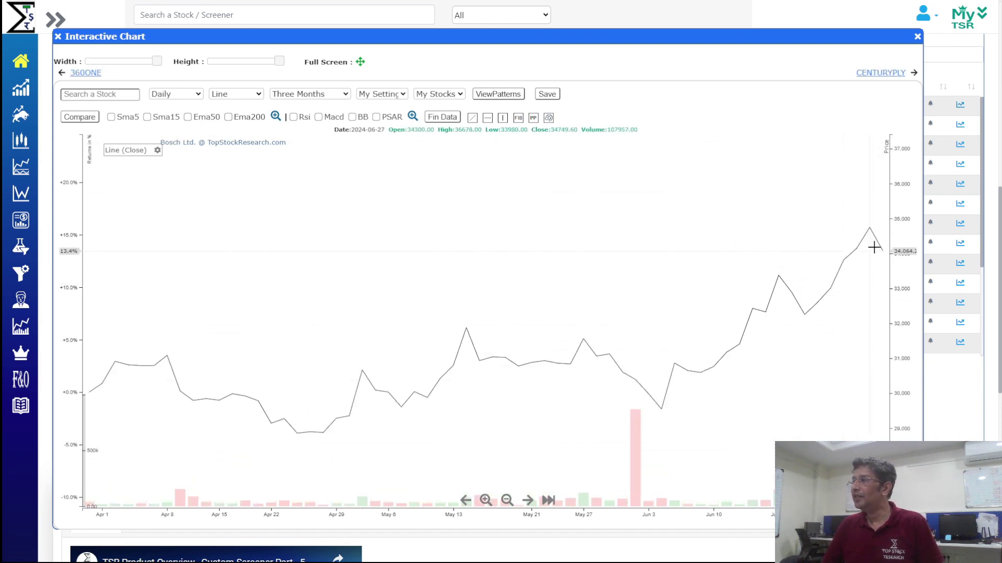
{"action": "mouse_move", "coordinate": [806, 45]}
{"action": "left_mouse_down"}
{"action": "mouse_move", "coordinate": [815, 277]}
{"action": "mouse_move", "coordinate": [853, 116]}
{"action": "mouse_move", "coordinate": [811, 29]}
{"action": "left_mouse_up"}
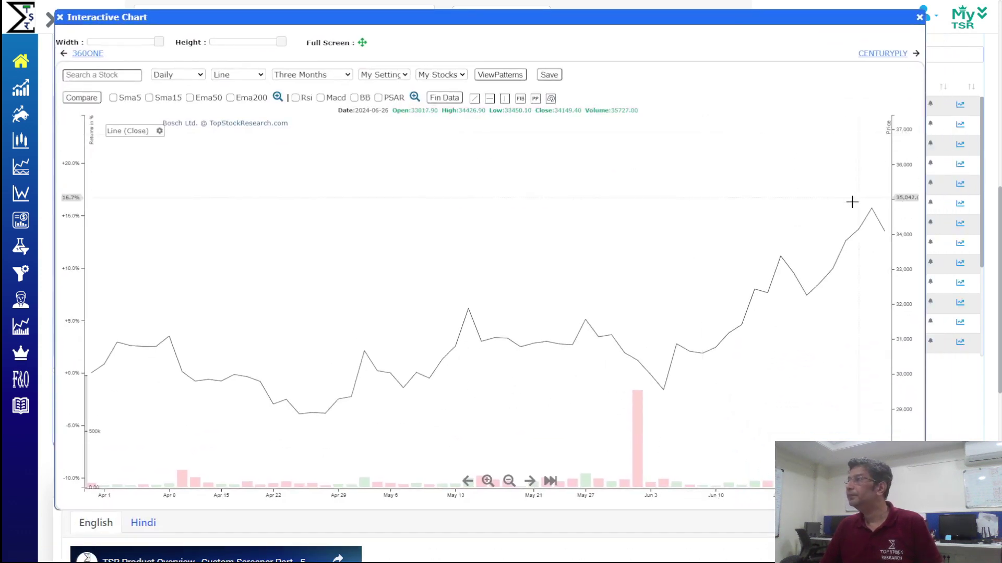
{"action": "left_click", "coordinate": [919, 19]}
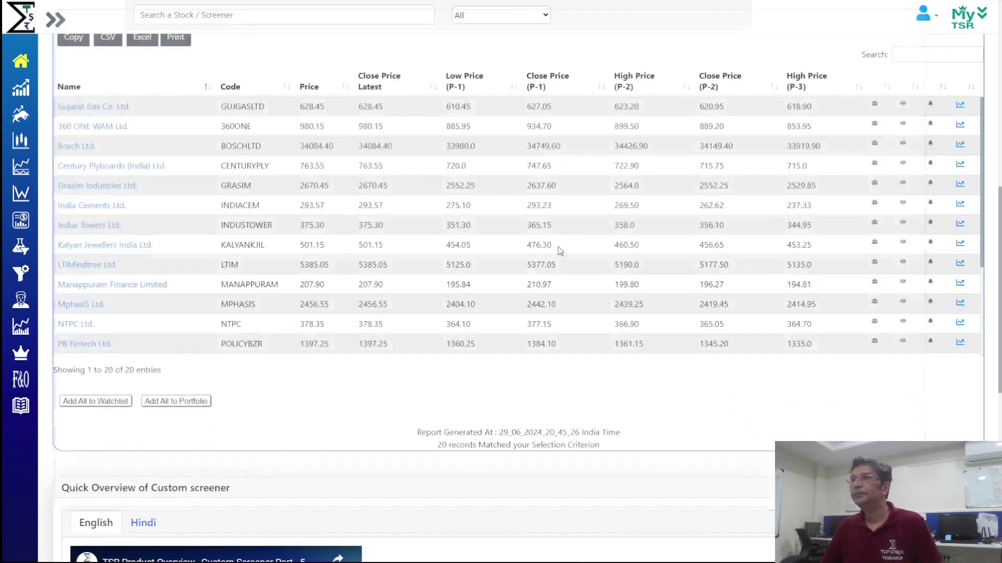
Step: Set the compared price to Close on the second side of all three OHLC Compare filters and run the screener
{"action": "scroll", "coordinate": [397, 420], "scroll_direction": "up", "scroll_amount": 10}
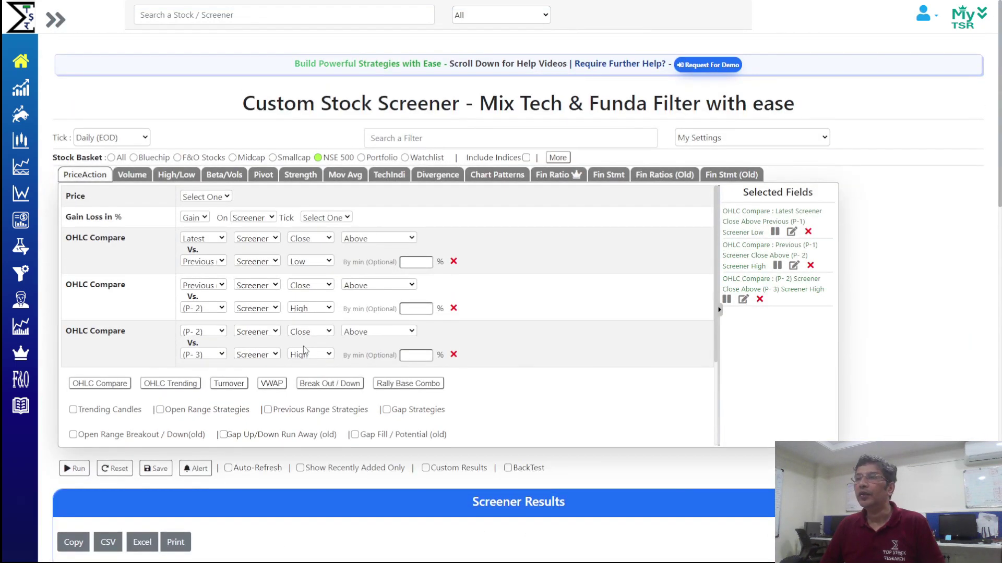
{"action": "left_click", "coordinate": [315, 308]}
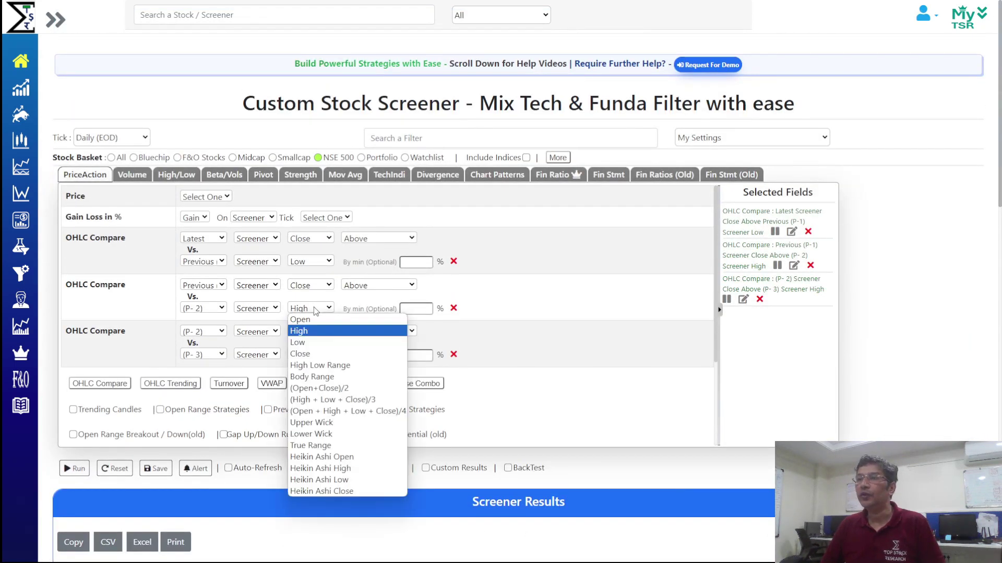
{"action": "left_click", "coordinate": [318, 350]}
{"action": "left_click", "coordinate": [318, 350]}
{"action": "left_click", "coordinate": [324, 201]}
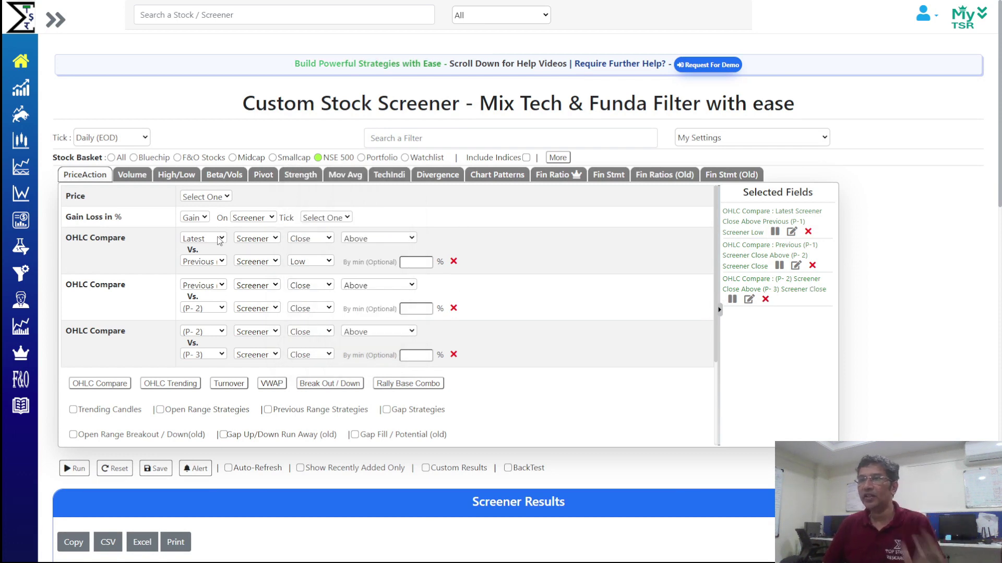
{"action": "left_click", "coordinate": [308, 261]}
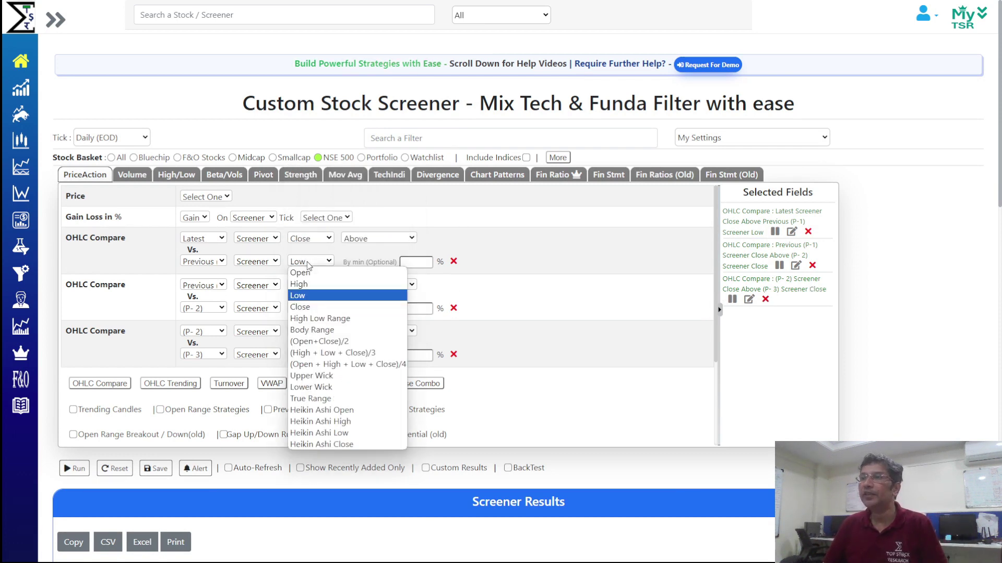
{"action": "left_click", "coordinate": [312, 304]}
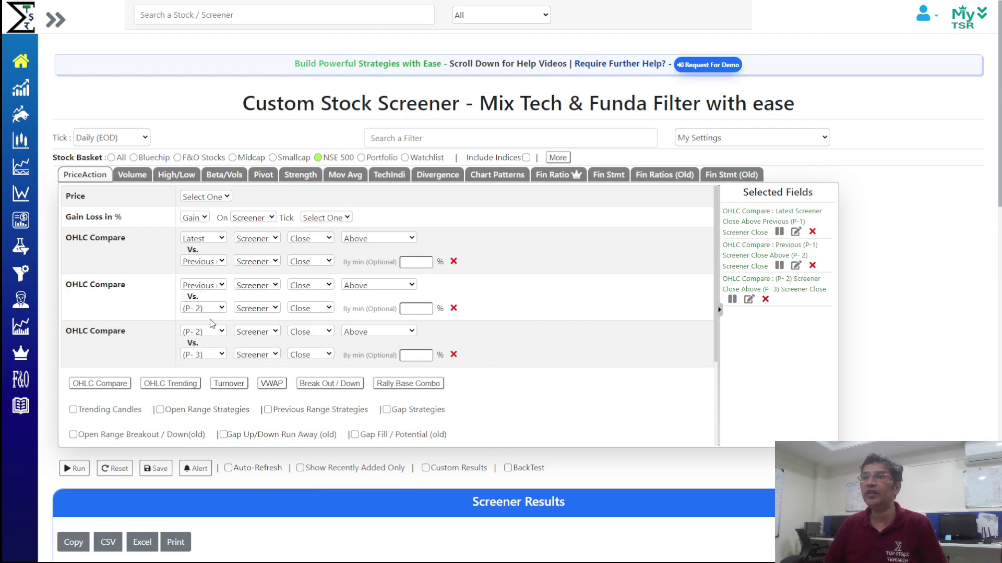
{"action": "left_click", "coordinate": [75, 469]}
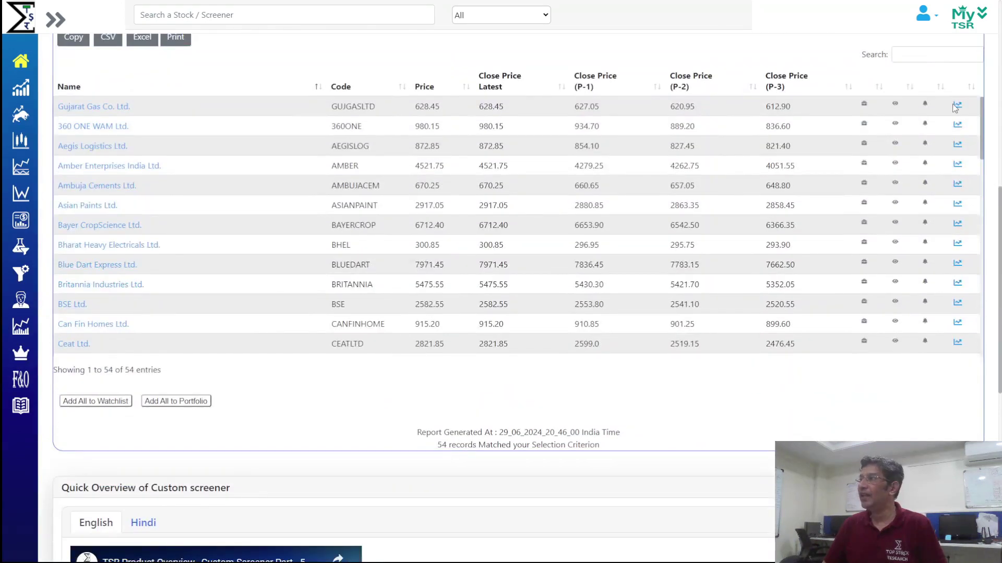
Step: Examine the last candles of Gujarat Gas, 360 ONE WAM, Aegis Logistics and Amber Enterprises on Candle charts, and close the chart window
{"action": "left_click", "coordinate": [956, 106]}
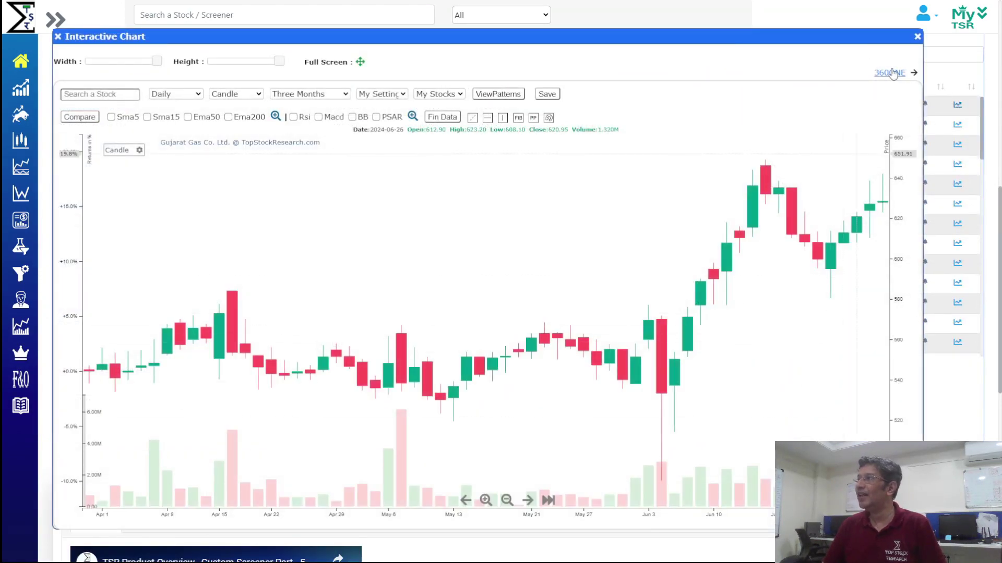
{"action": "left_click", "coordinate": [891, 73]}
{"action": "left_click", "coordinate": [893, 74]}
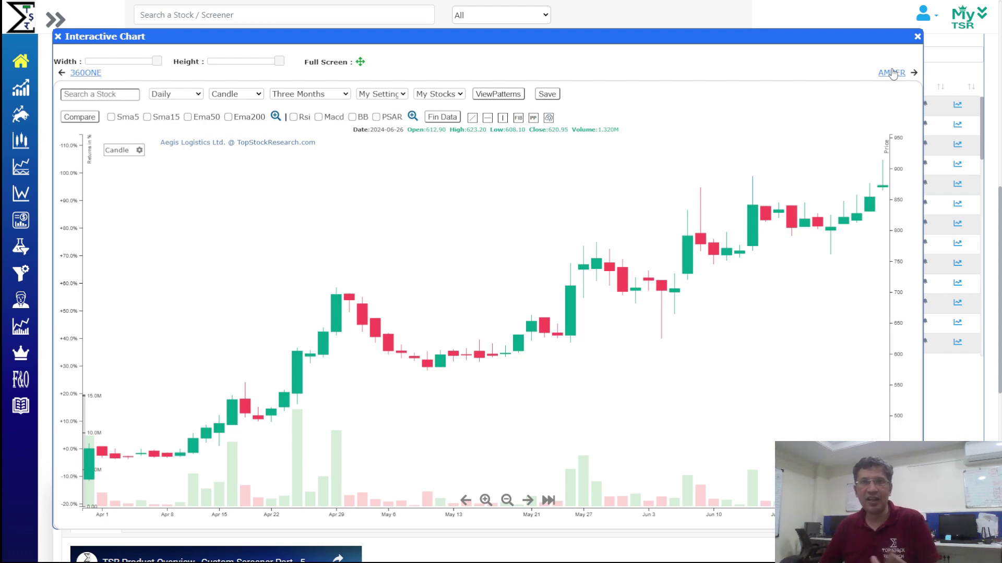
{"action": "left_click", "coordinate": [892, 73]}
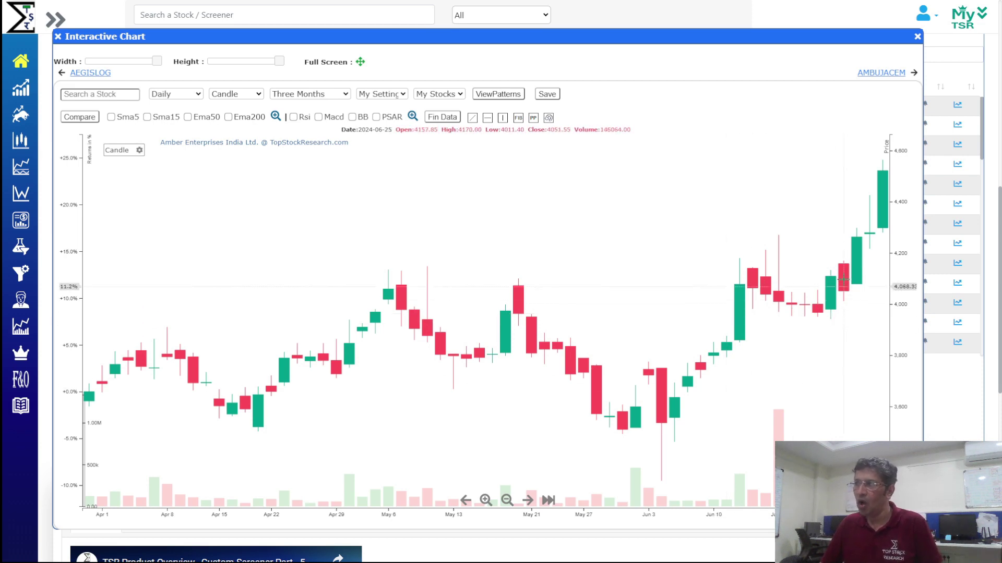
{"action": "left_click", "coordinate": [917, 36]}
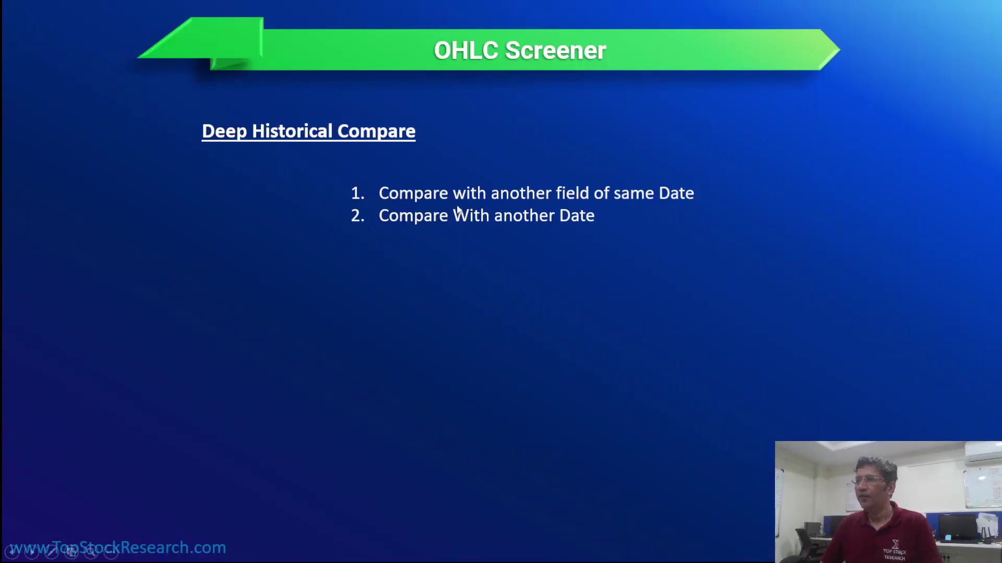
Step: Remove the second and third OHLC Compare filters, keeping only the latest Close versus Previous (P-1) Close comparison
{"action": "left_click", "coordinate": [540, 248]}
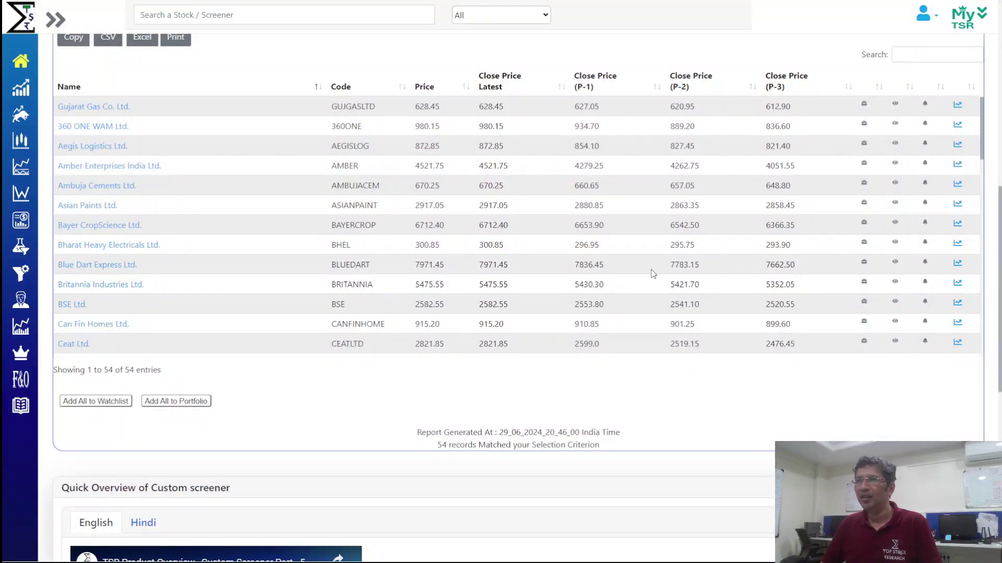
{"action": "scroll", "coordinate": [506, 240], "scroll_direction": "up", "scroll_amount": 8}
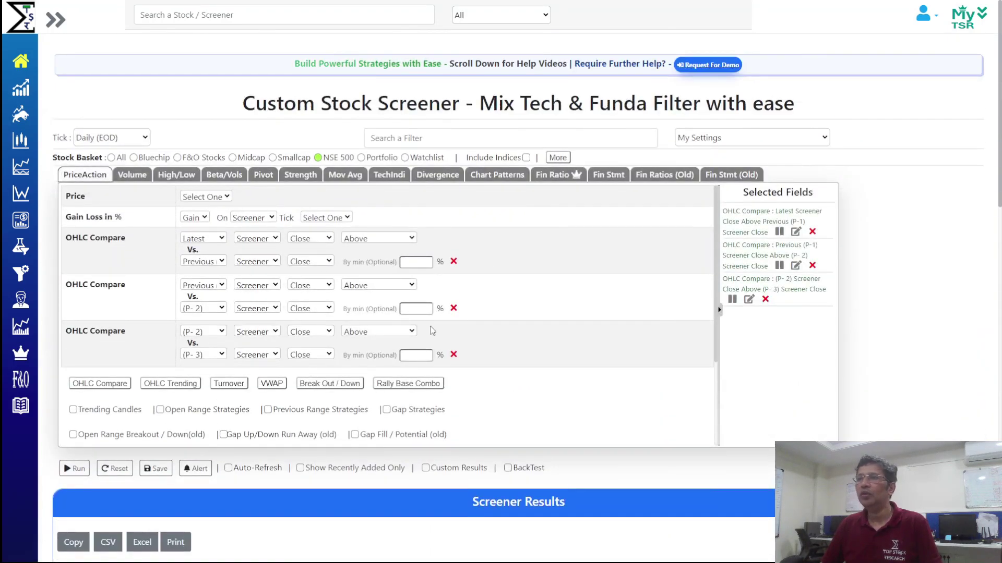
{"action": "left_click", "coordinate": [453, 309]}
{"action": "left_click", "coordinate": [453, 309]}
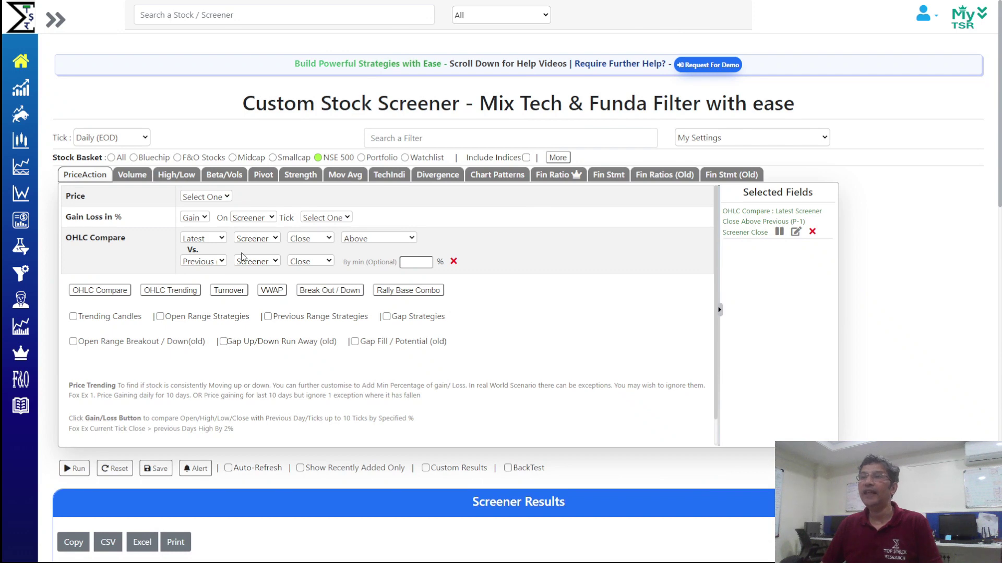
Step: Change the remaining OHLC Compare to latest Close above Previous (P-1) Open and run the screener
{"action": "left_click", "coordinate": [312, 262]}
{"action": "left_click", "coordinate": [313, 271]}
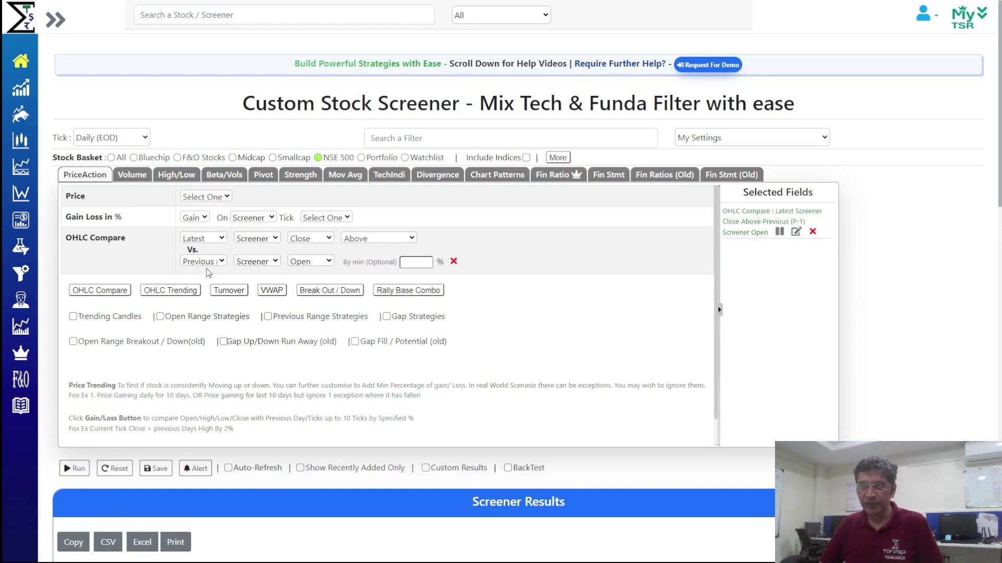
{"action": "left_click", "coordinate": [75, 468]}
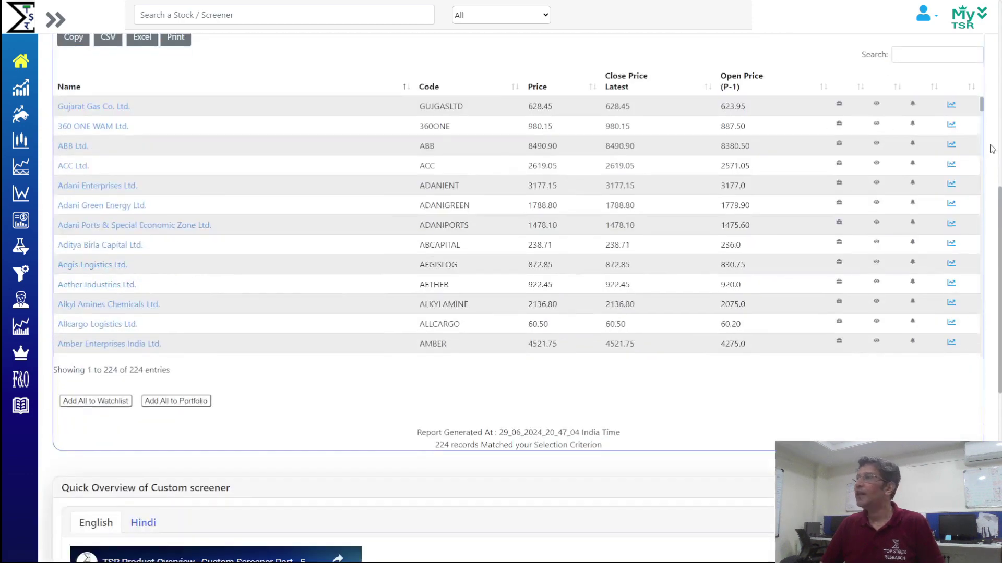
Step: Examine the last candles of Gujarat Gas on a Candle chart and close the chart window
{"action": "left_click", "coordinate": [951, 105]}
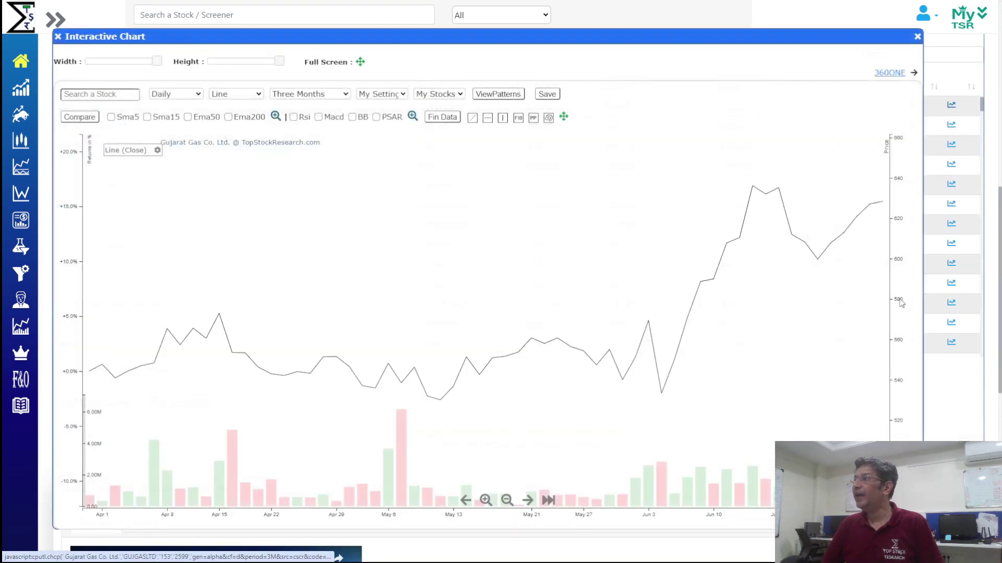
{"action": "left_click", "coordinate": [295, 94]}
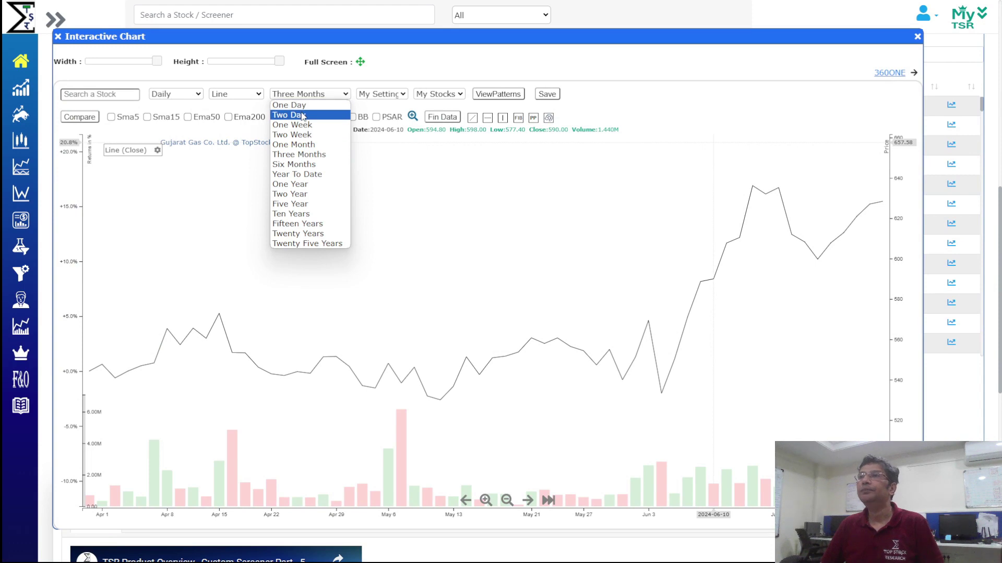
{"action": "left_click", "coordinate": [235, 94]}
{"action": "left_click", "coordinate": [237, 117]}
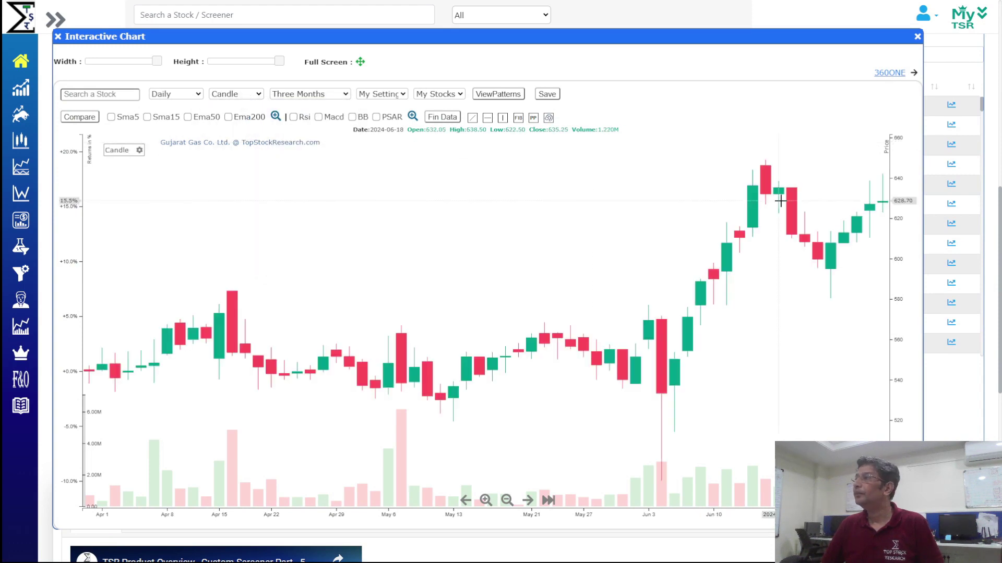
{"action": "scroll", "coordinate": [516, 225], "scroll_direction": "up", "scroll_amount": 5}
{"action": "left_click", "coordinate": [917, 36]}
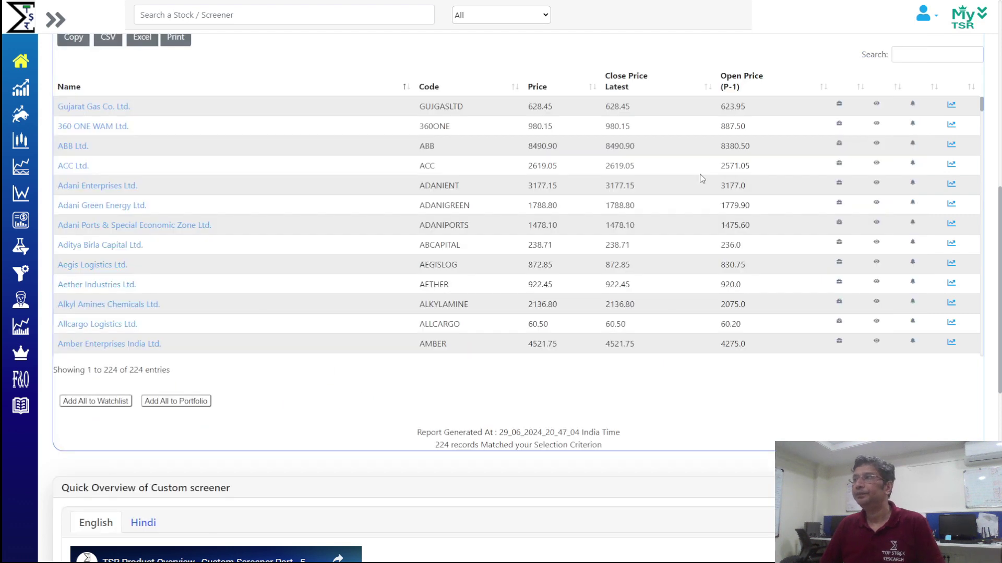
Step: Change the OHLC Compare filter to latest Close above Previous (P-1) High and run the screener
{"action": "scroll", "coordinate": [516, 273], "scroll_direction": "up", "scroll_amount": 8}
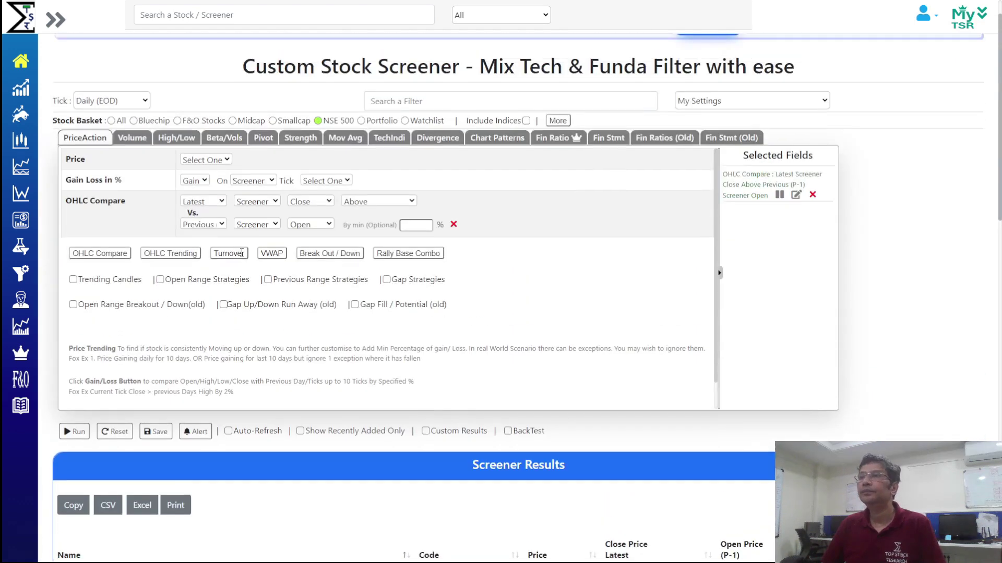
{"action": "left_click", "coordinate": [307, 225]}
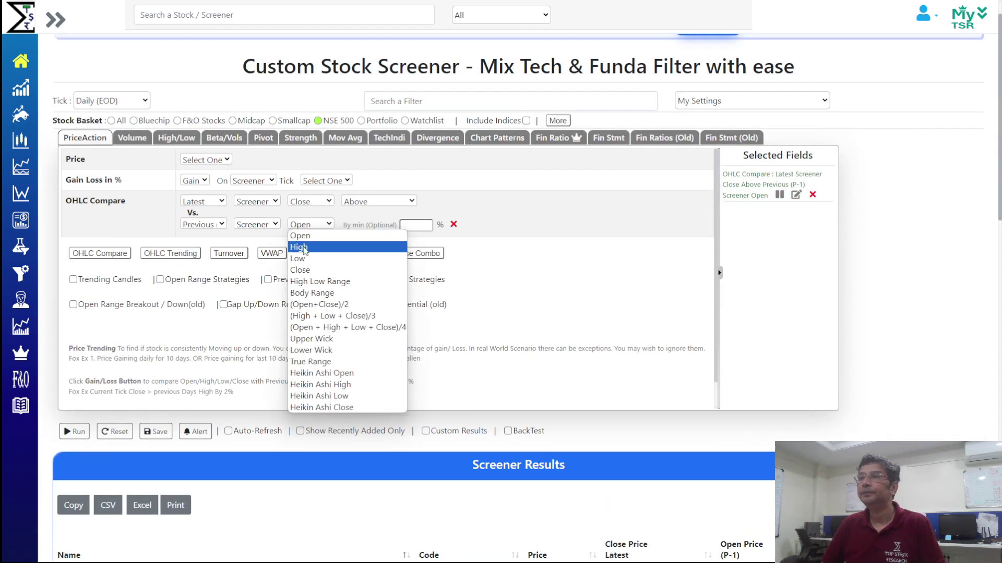
{"action": "left_click", "coordinate": [301, 246]}
{"action": "left_click", "coordinate": [73, 431]}
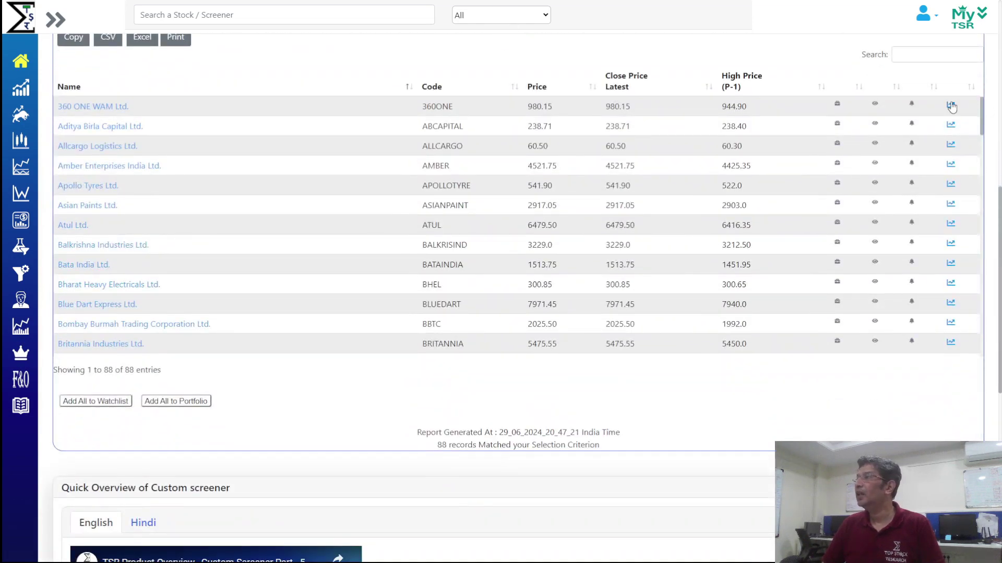
Step: Examine the last candles of 360 ONE WAM, Aditya Birla Capital and Allcargo Logistics on Candle charts, and close the chart window
{"action": "left_click", "coordinate": [950, 105]}
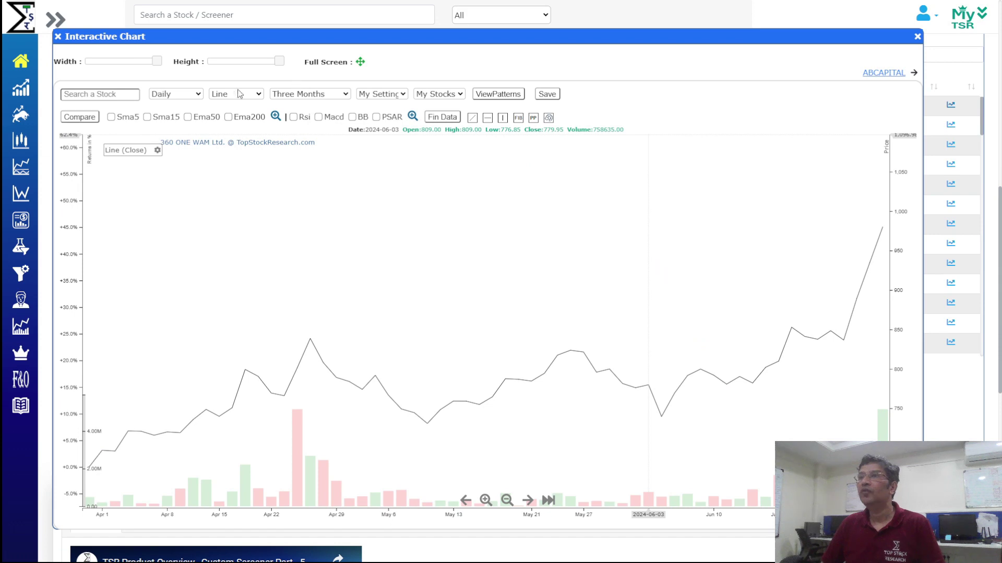
{"action": "left_click", "coordinate": [229, 94]}
{"action": "left_click", "coordinate": [230, 111]}
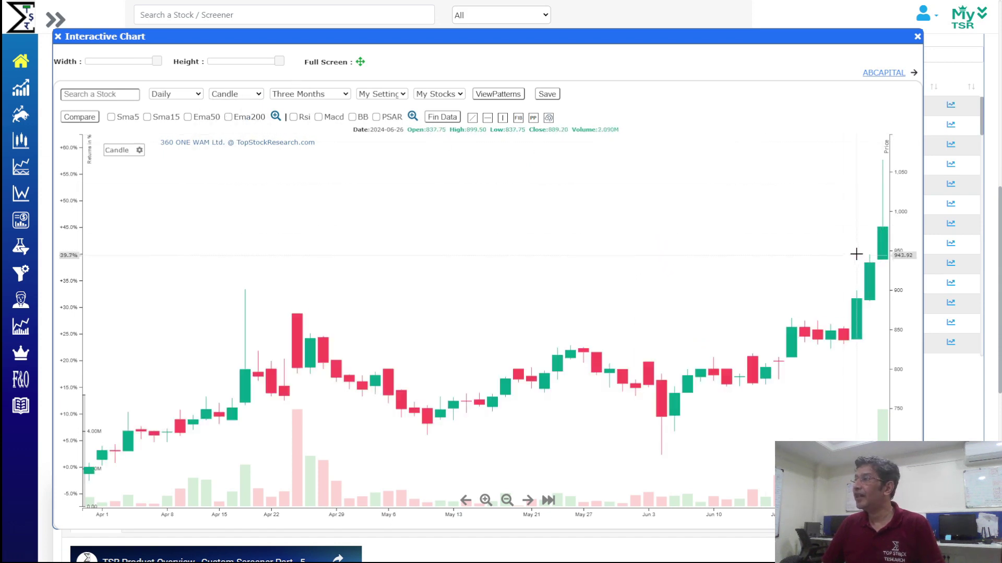
{"action": "left_click", "coordinate": [881, 73]}
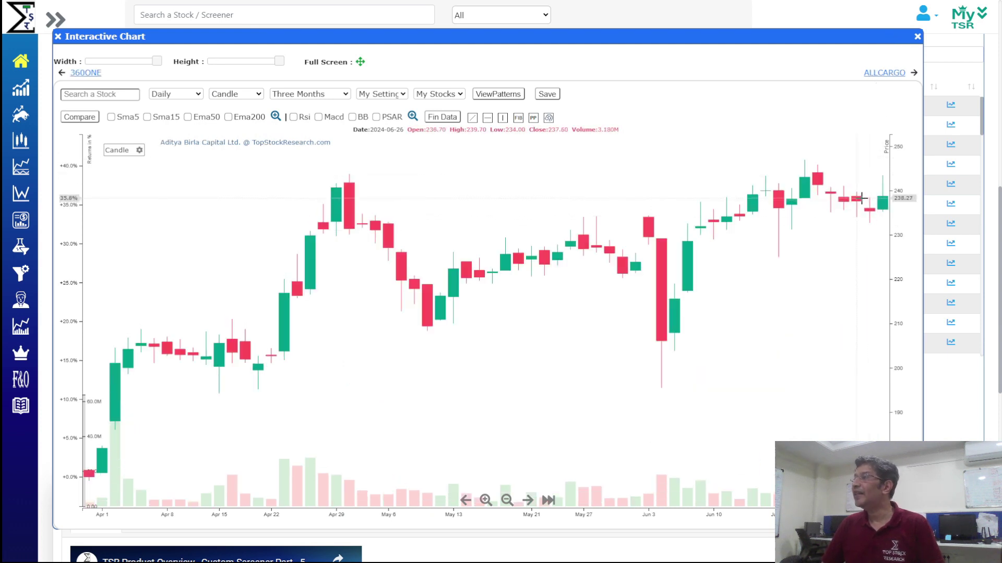
{"action": "left_click", "coordinate": [884, 72]}
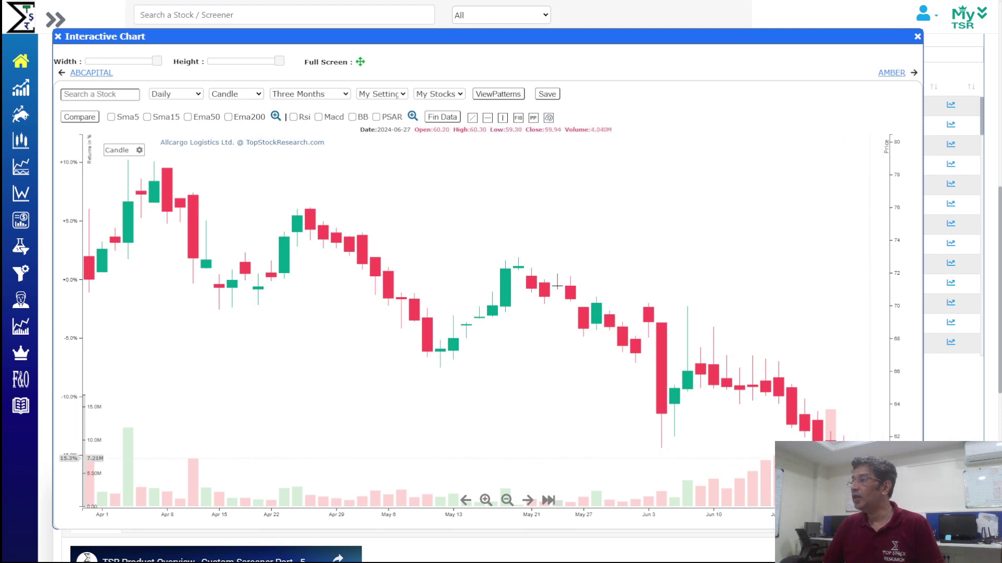
{"action": "left_click", "coordinate": [918, 38]}
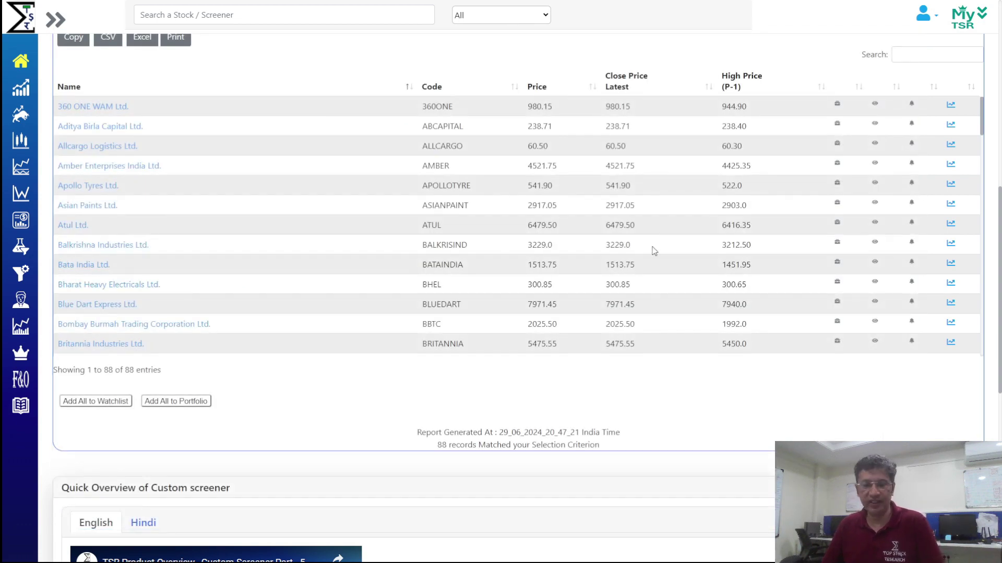
Step: Review the comparison periods offered for the filter's second side and show the Bullish Candle point on the OHLC Screener slide
{"action": "key", "text": "alt+Tab"}
{"action": "left_click", "coordinate": [611, 268]}
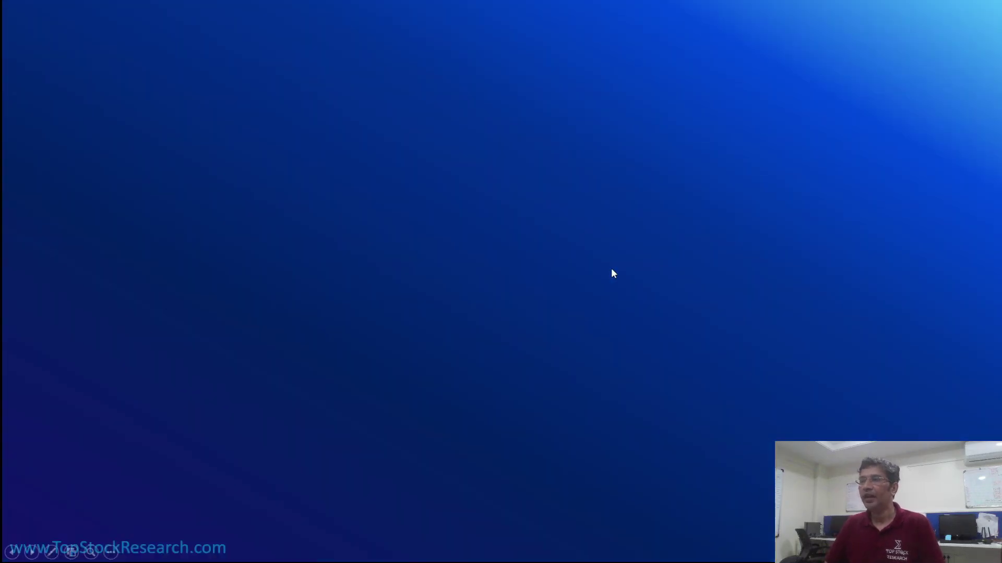
{"action": "key", "text": "alt+Tab"}
{"action": "scroll", "coordinate": [119, 176], "scroll_direction": "up", "scroll_amount": 8}
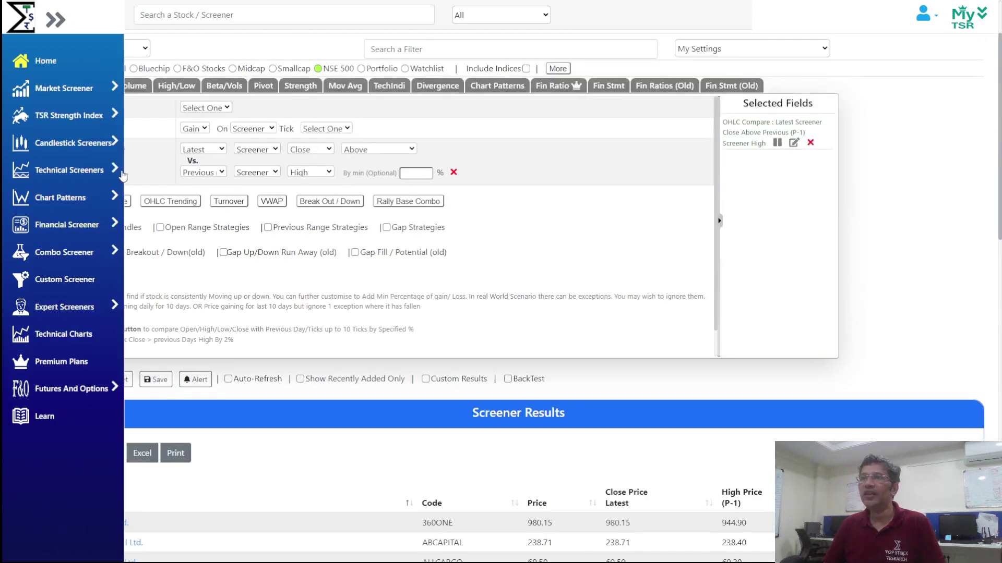
{"action": "left_click", "coordinate": [213, 172]}
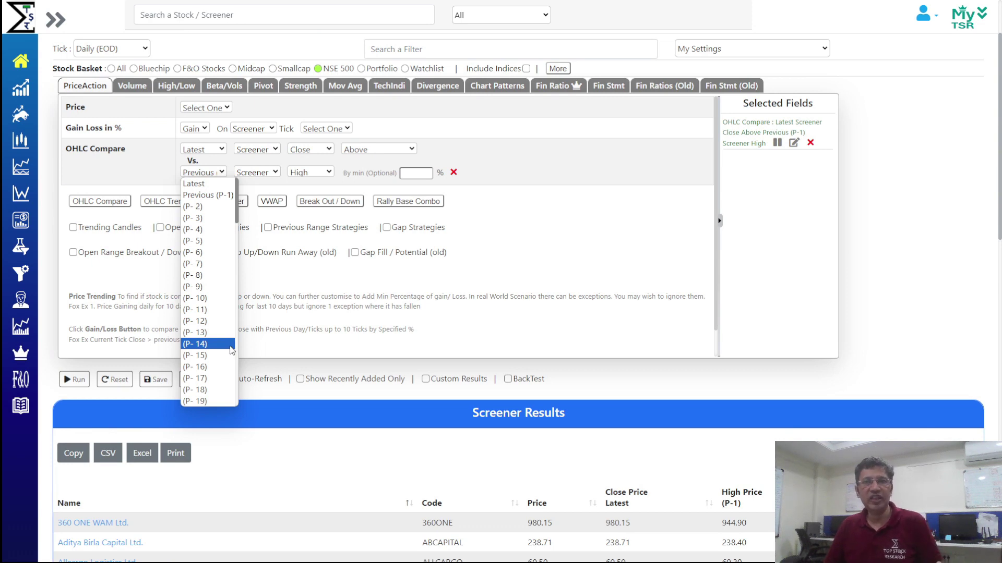
{"action": "left_click", "coordinate": [538, 272]}
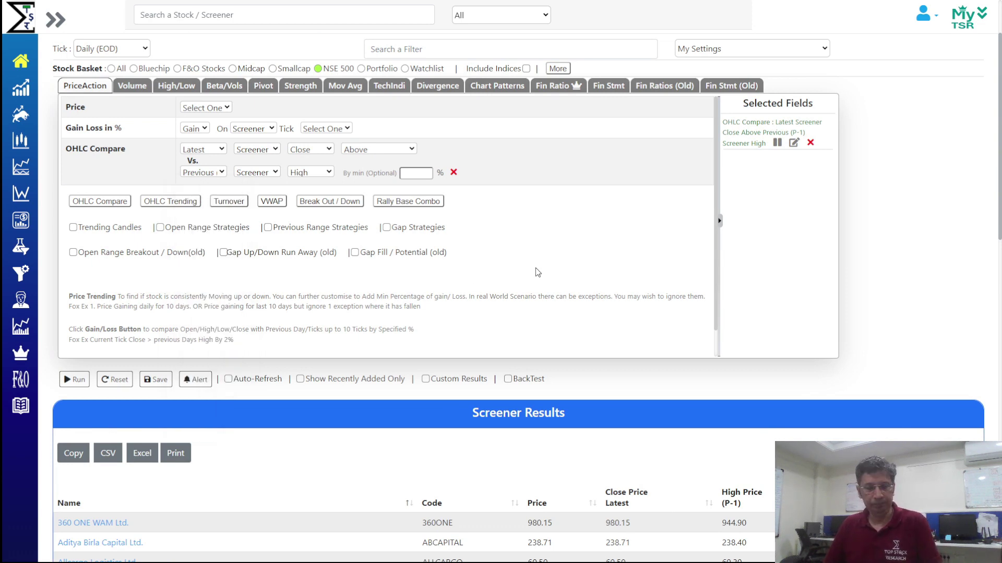
{"action": "key", "text": "alt+Tab"}
{"action": "left_click", "coordinate": [538, 268]}
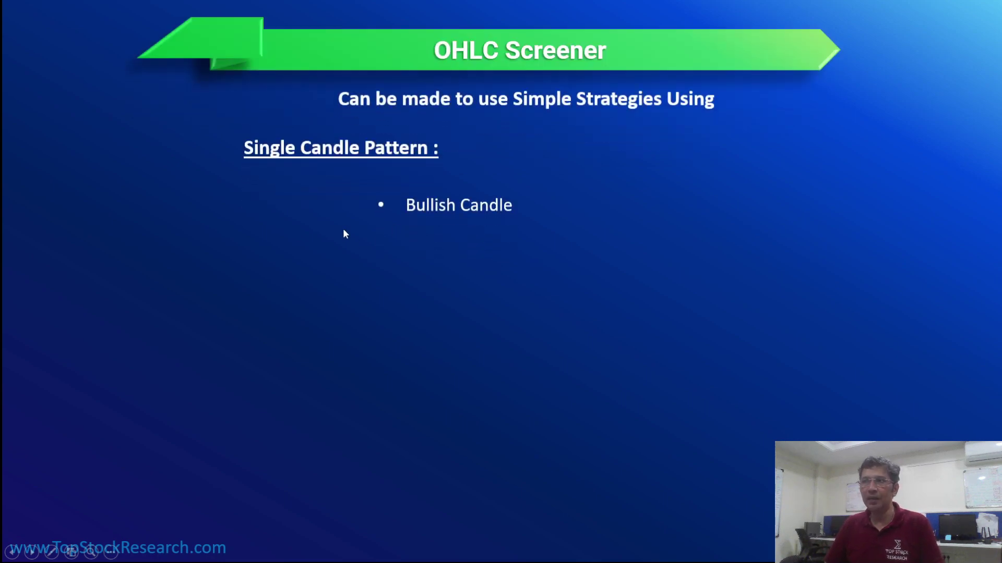
{"action": "key", "text": "alt+Tab"}
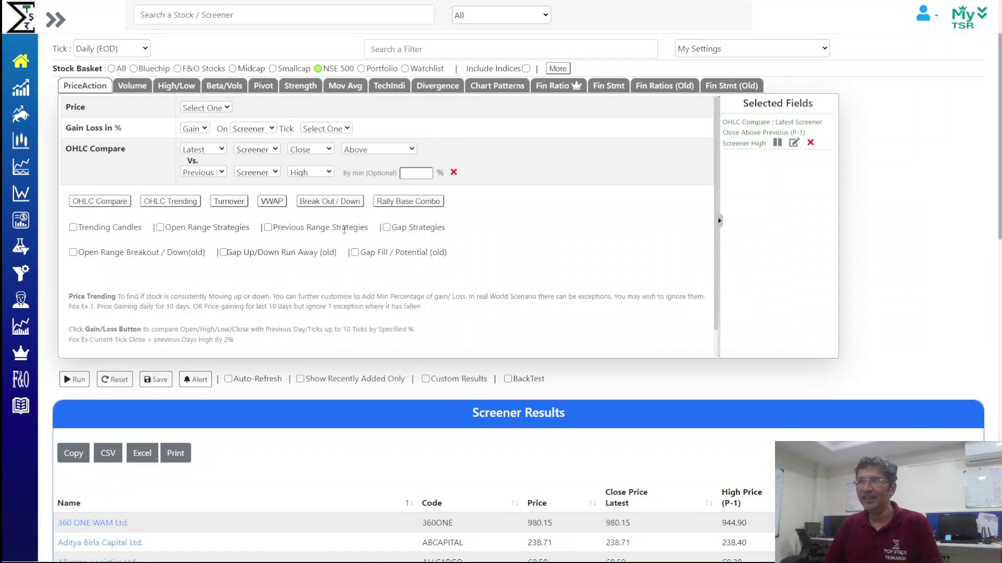
Step: Set the OHLC Compare filter to latest Close above latest Open by min 2% and run the screener
{"action": "left_click", "coordinate": [199, 173]}
{"action": "left_click", "coordinate": [204, 187]}
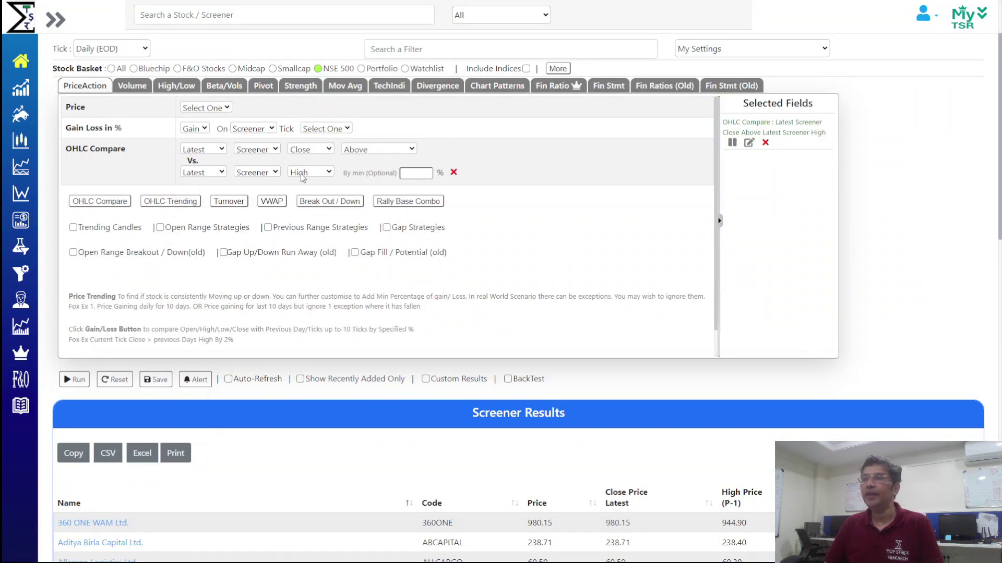
{"action": "left_click", "coordinate": [301, 174]}
{"action": "left_click", "coordinate": [300, 184]}
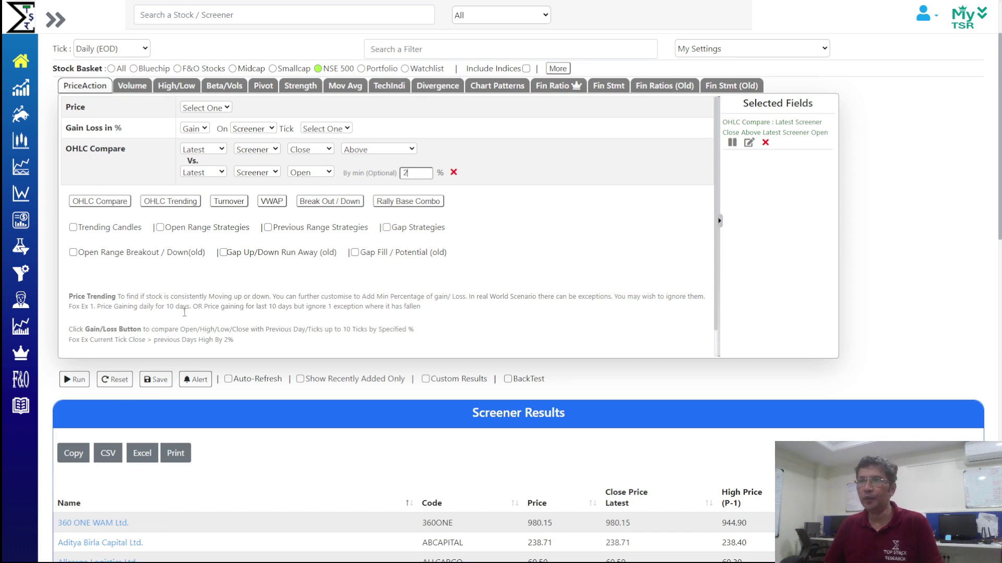
{"action": "left_click", "coordinate": [74, 379]}
{"action": "scroll", "coordinate": [628, 295], "scroll_direction": "down", "scroll_amount": 8}
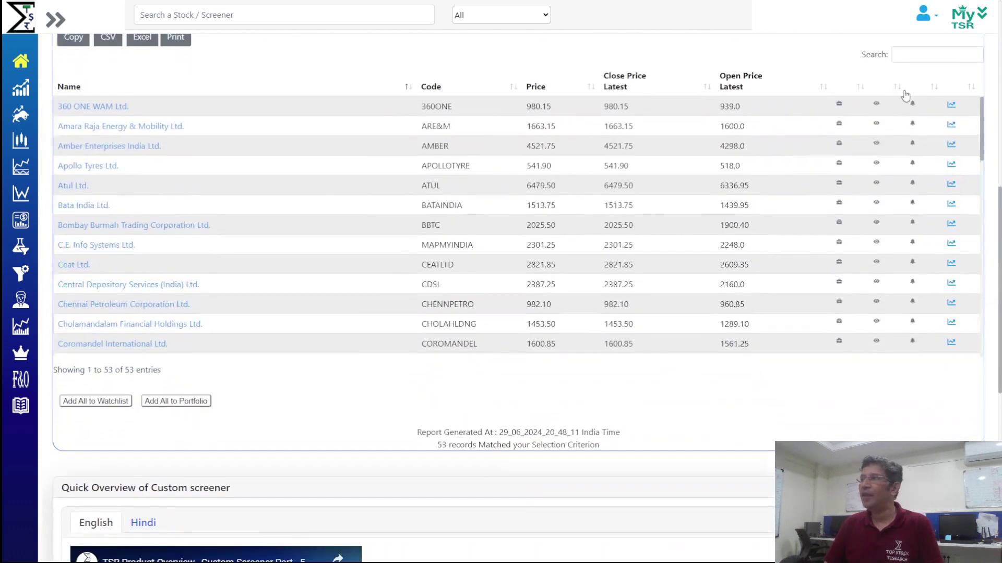
Step: Open the 360 ONE WAM chart from the results and show it as Candle to examine the latest candle
{"action": "left_click", "coordinate": [951, 104]}
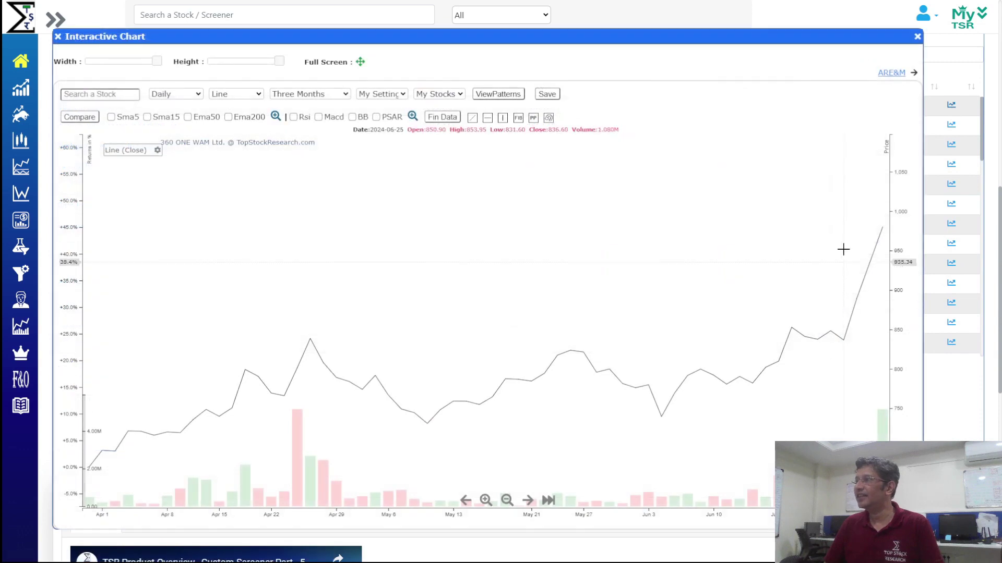
{"action": "left_click", "coordinate": [248, 95]}
{"action": "left_click", "coordinate": [248, 111]}
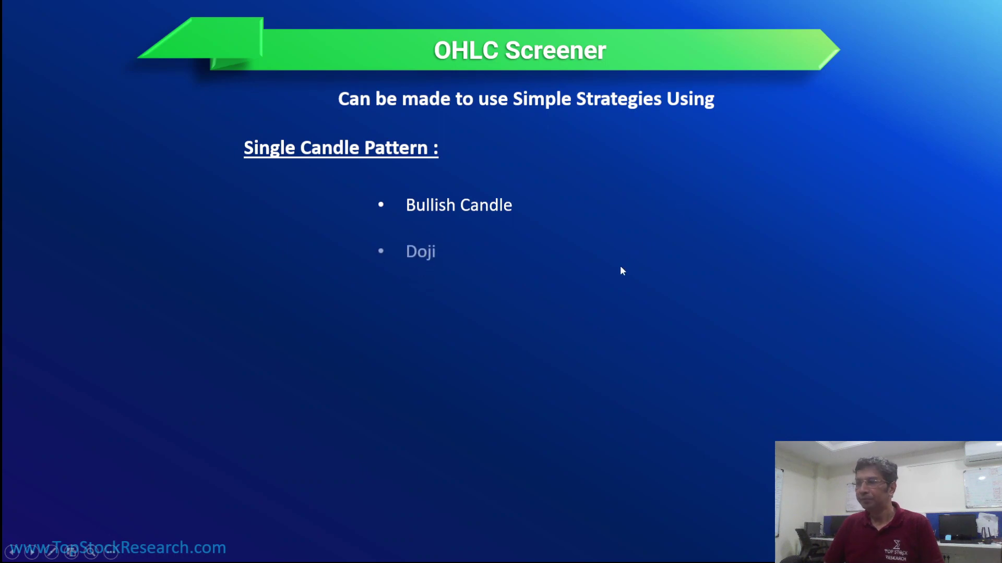
Step: Advance the presentation to the Open = Low (Bullish Candle) point, then return to the screener and close the chart
{"action": "left_click", "coordinate": [440, 248]}
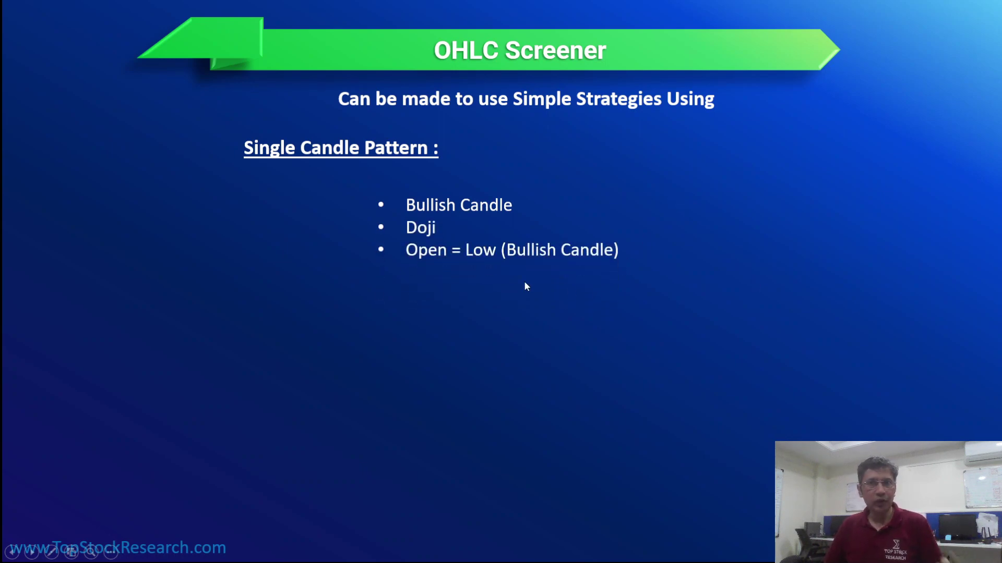
{"action": "key", "text": "alt+Tab"}
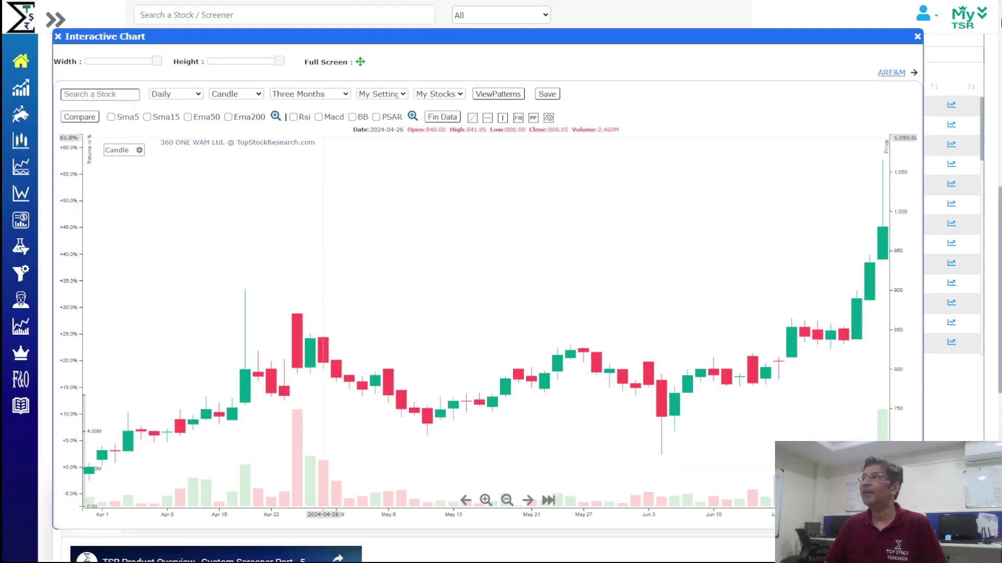
{"action": "key", "text": "Escape"}
Step: Change the OHLC Compare filter to latest Low Equals latest Open and run the screener
{"action": "scroll", "coordinate": [346, 131], "scroll_direction": "up", "scroll_amount": 10}
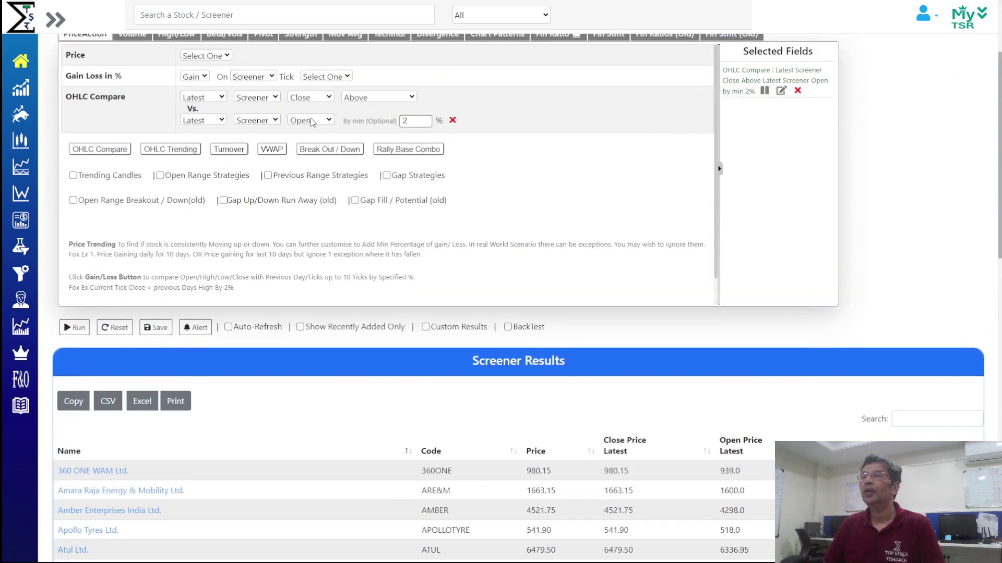
{"action": "left_click", "coordinate": [313, 99]}
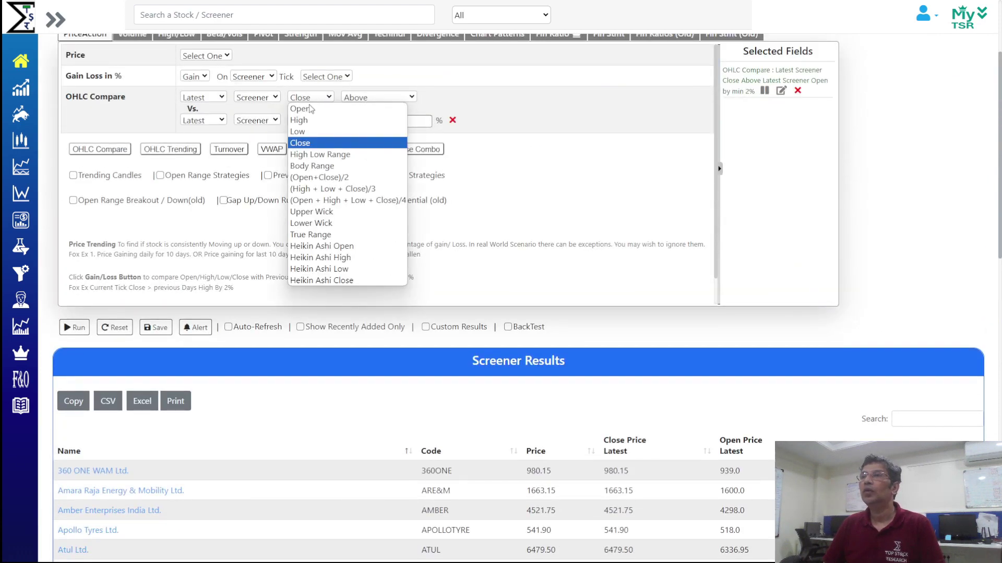
{"action": "left_click", "coordinate": [312, 133]}
{"action": "left_click", "coordinate": [360, 100]}
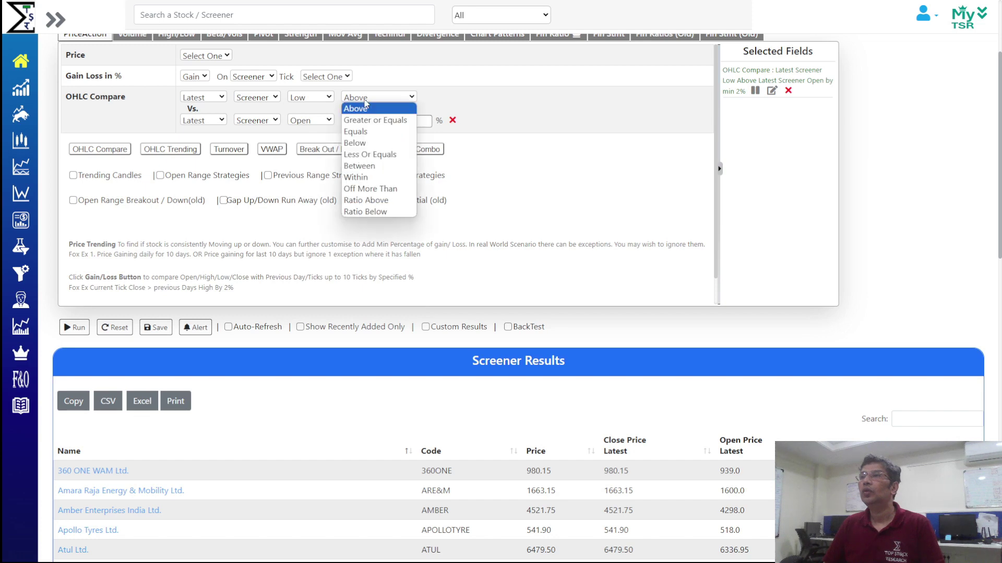
{"action": "left_click", "coordinate": [353, 131]}
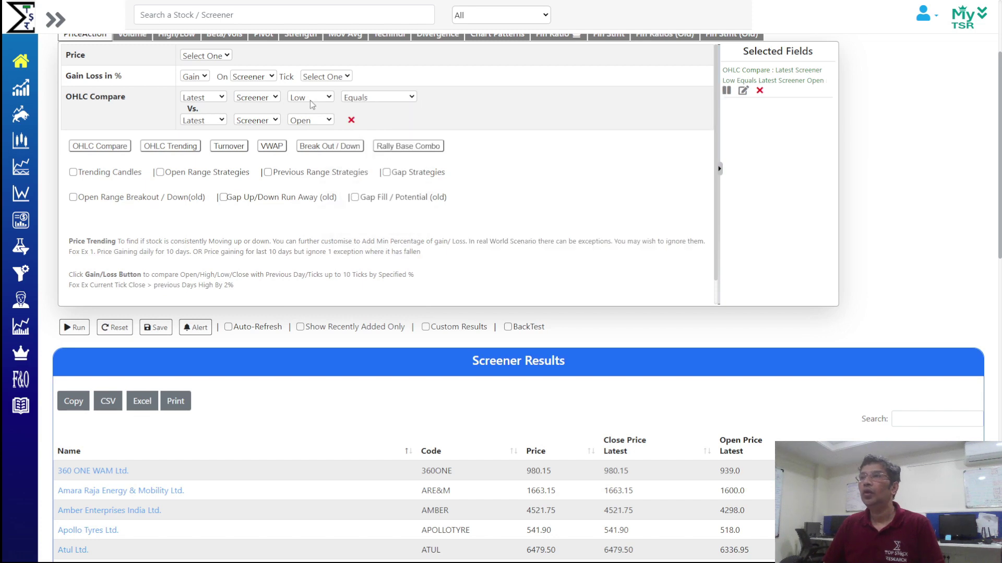
{"action": "left_click", "coordinate": [78, 327]}
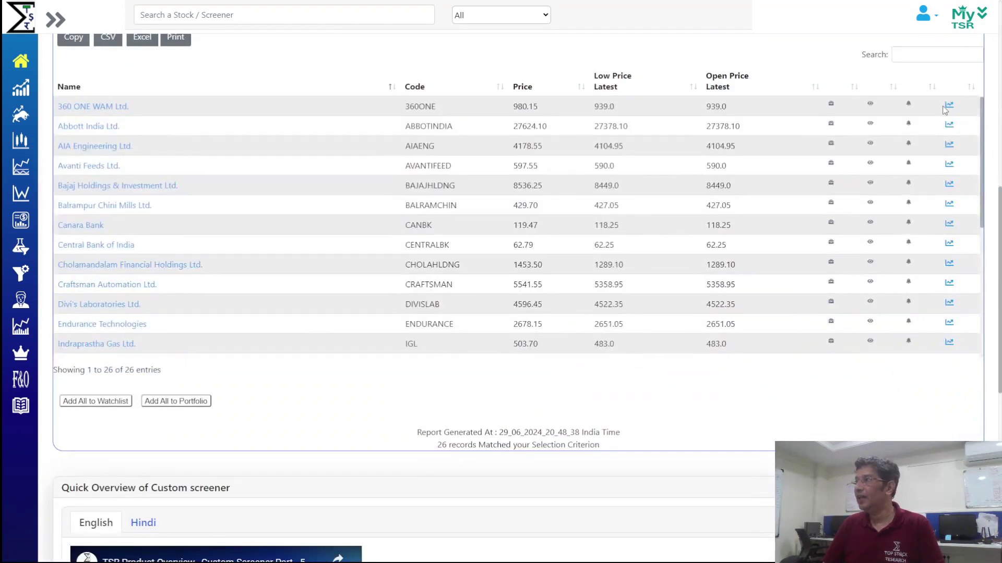
Step: Examine the latest candles of 360 ONE WAM and Abbott India on Candle charts, and close the chart window
{"action": "left_click", "coordinate": [949, 106]}
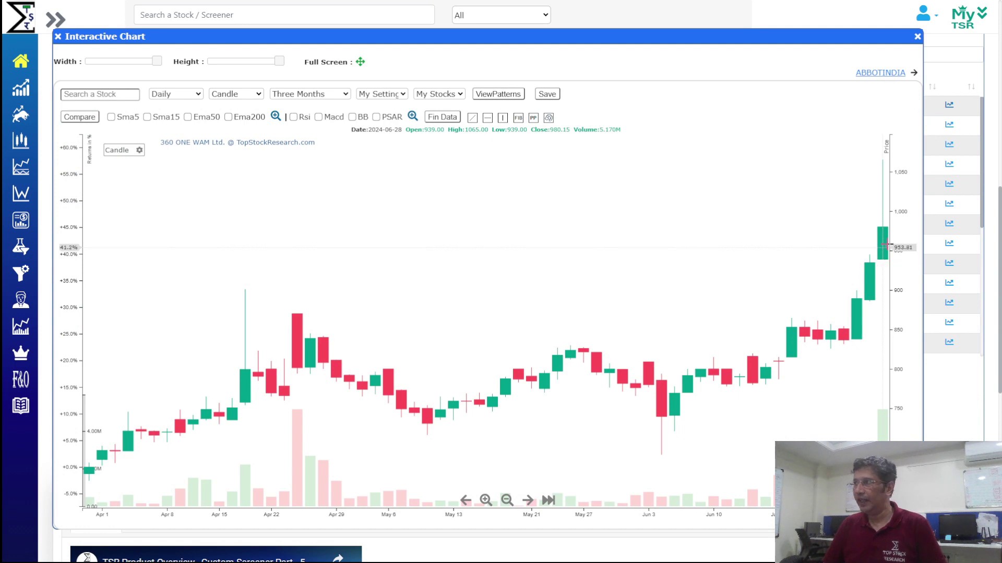
{"action": "left_click", "coordinate": [894, 73]}
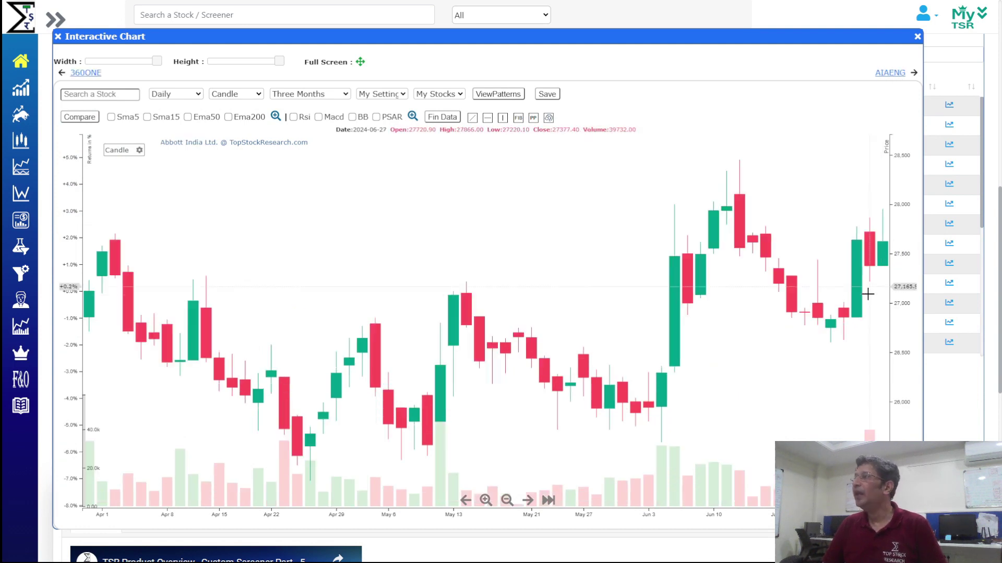
{"action": "left_click", "coordinate": [917, 36]}
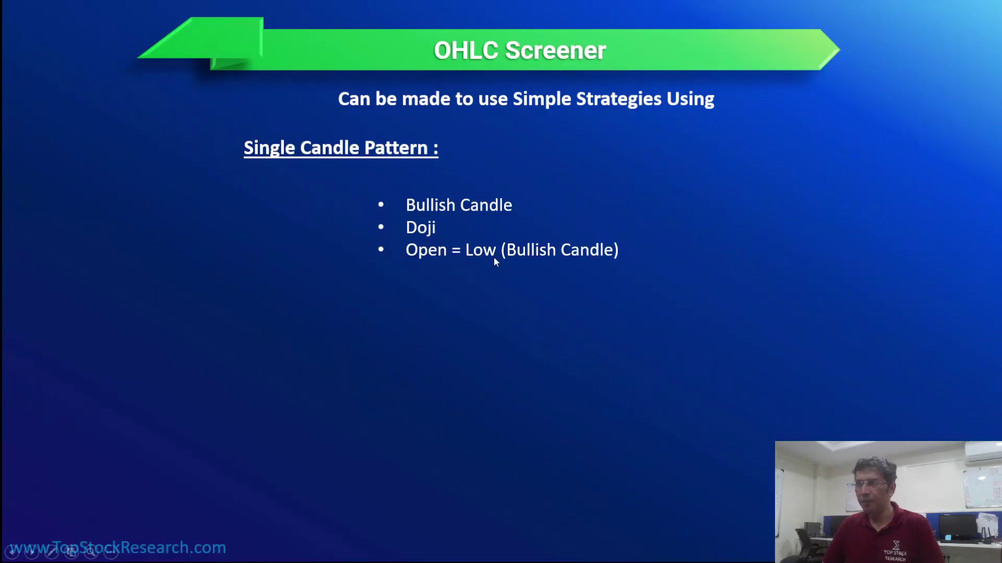
Step: Advance the presentation through the Open = High (Bearish Candle) point of the single candle patterns
{"action": "key", "text": "Right"}
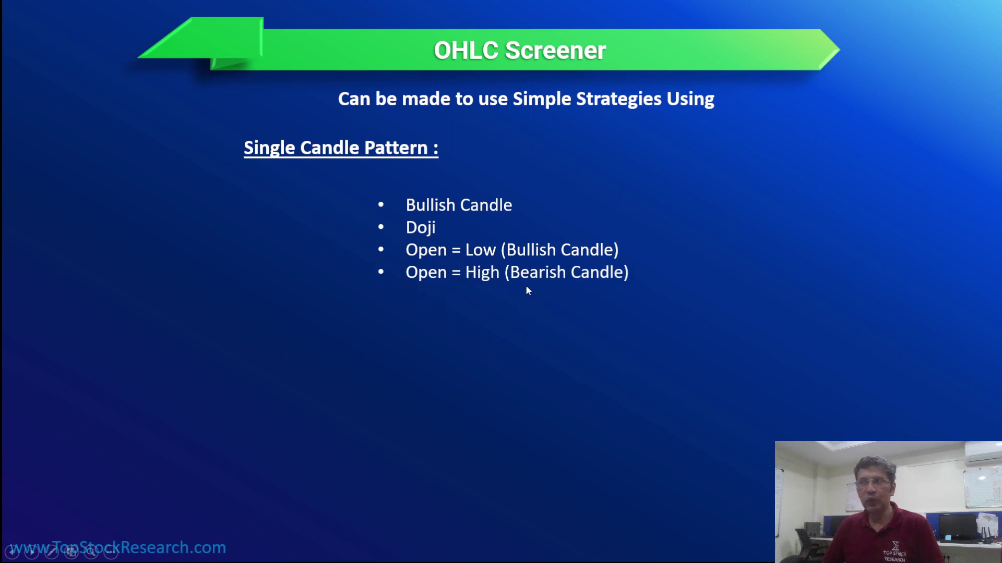
{"action": "key", "text": "Right"}
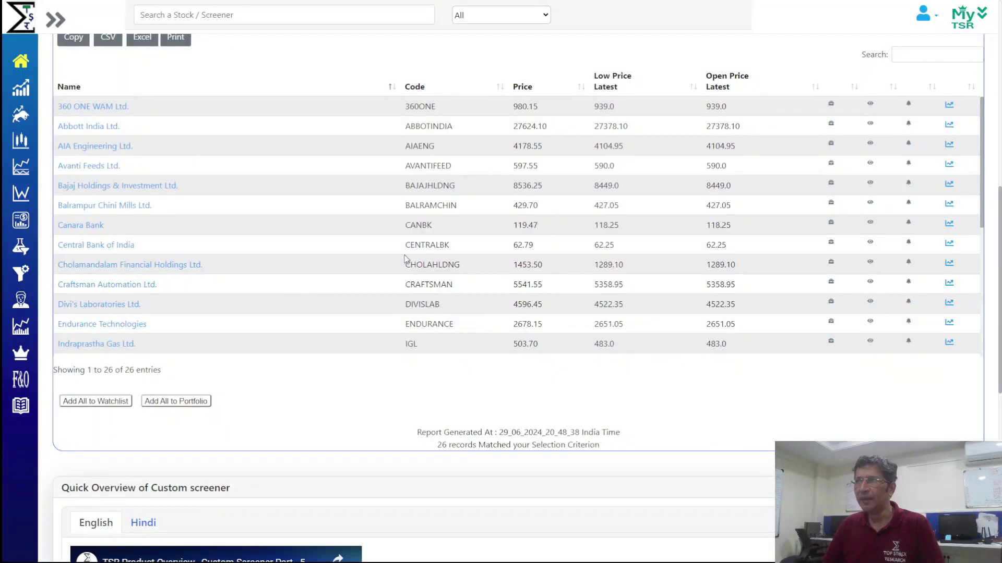
Step: Change the OHLC Compare filter to latest Close Above latest Open by a minimum of 2% and run the screener
{"action": "scroll", "coordinate": [349, 272], "scroll_direction": "up", "scroll_amount": 10}
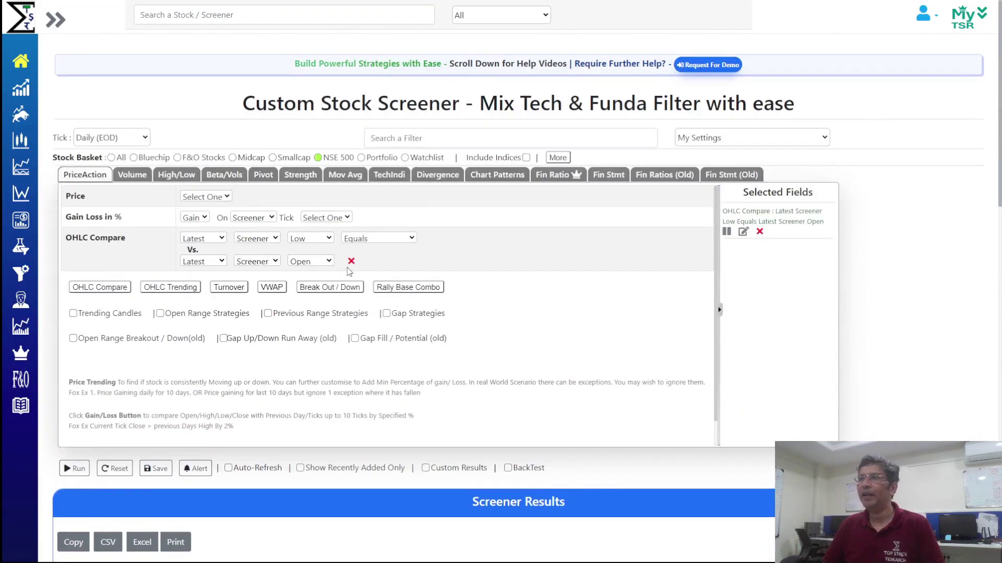
{"action": "left_click", "coordinate": [312, 240]}
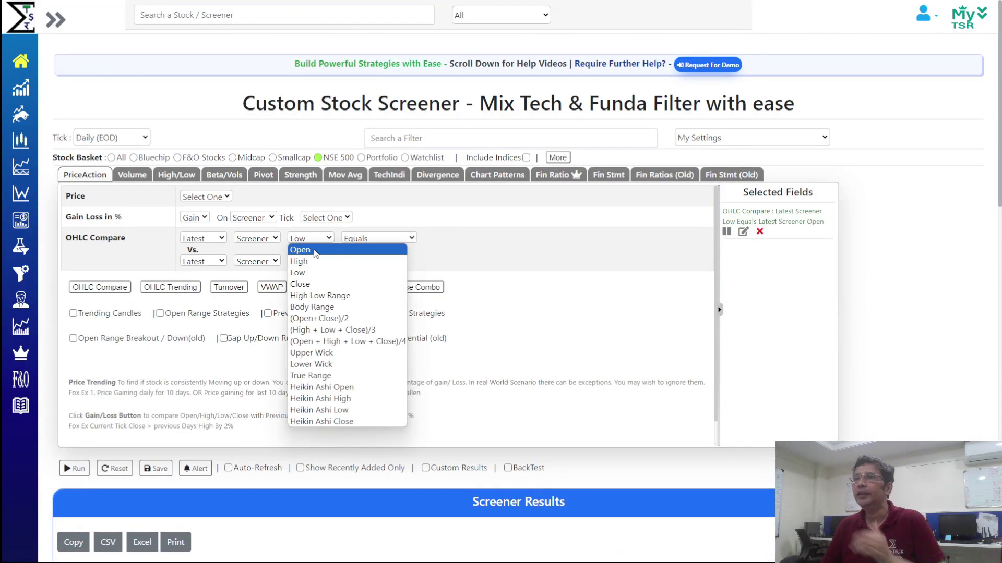
{"action": "left_click", "coordinate": [307, 284]}
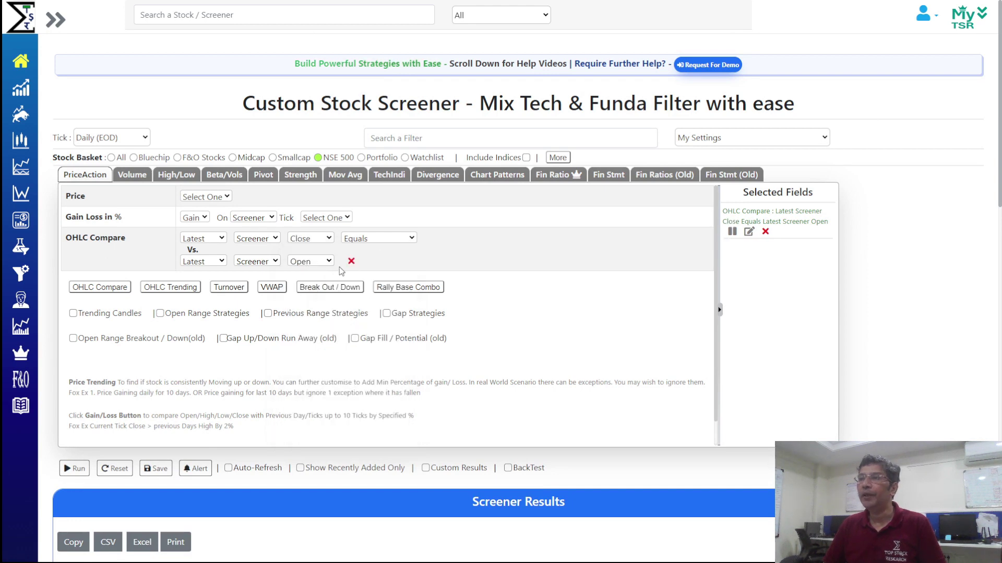
{"action": "left_click", "coordinate": [368, 239]}
{"action": "left_click", "coordinate": [368, 252]}
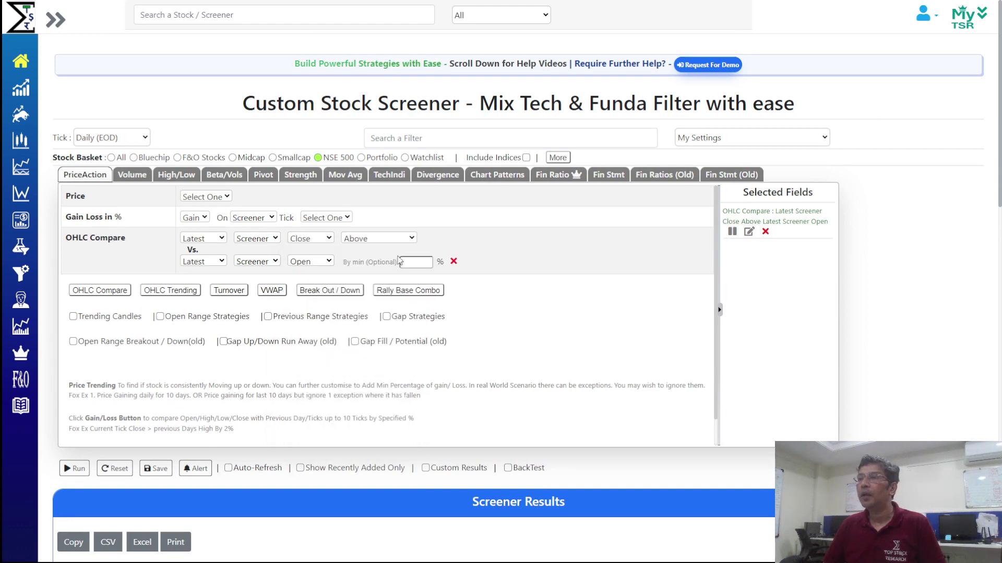
{"action": "type", "text": "2"}
{"action": "left_click", "coordinate": [514, 257]}
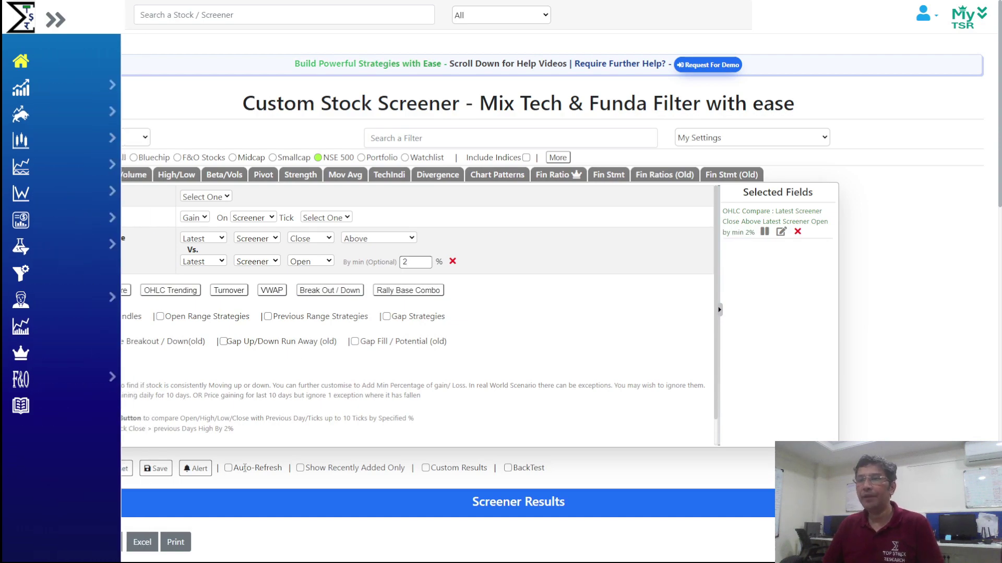
{"action": "left_click", "coordinate": [74, 469]}
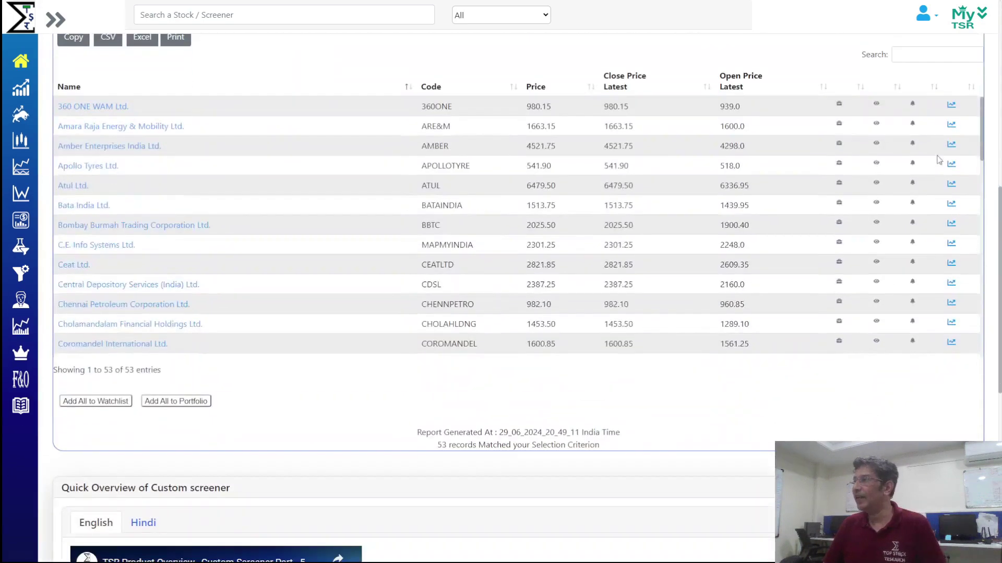
Step: Examine the latest candles of 360 ONE WAM and Amara Raja Energy & Mobility on Candle charts, and close the chart window
{"action": "left_click", "coordinate": [951, 105]}
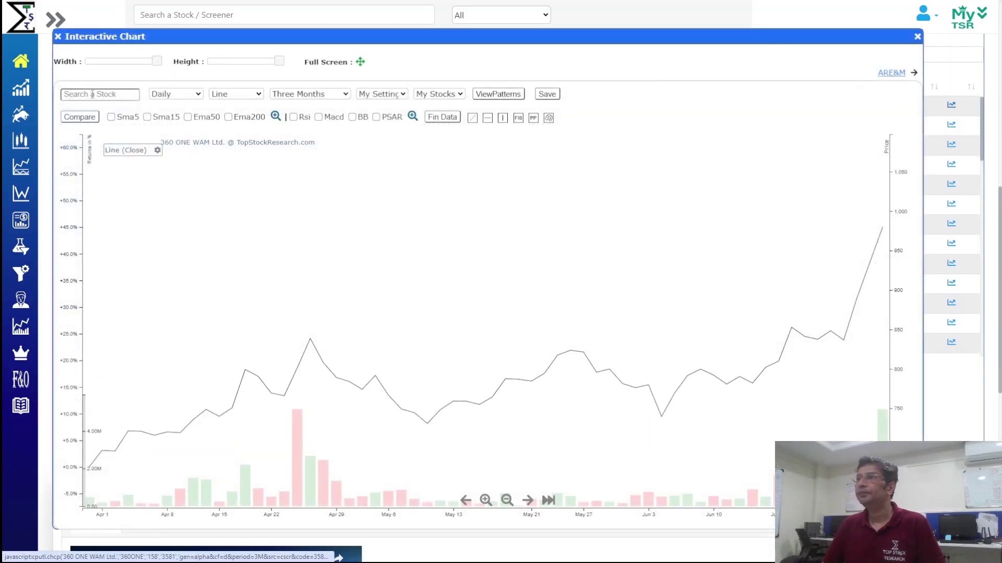
{"action": "left_click", "coordinate": [236, 94]}
{"action": "left_click", "coordinate": [232, 124]}
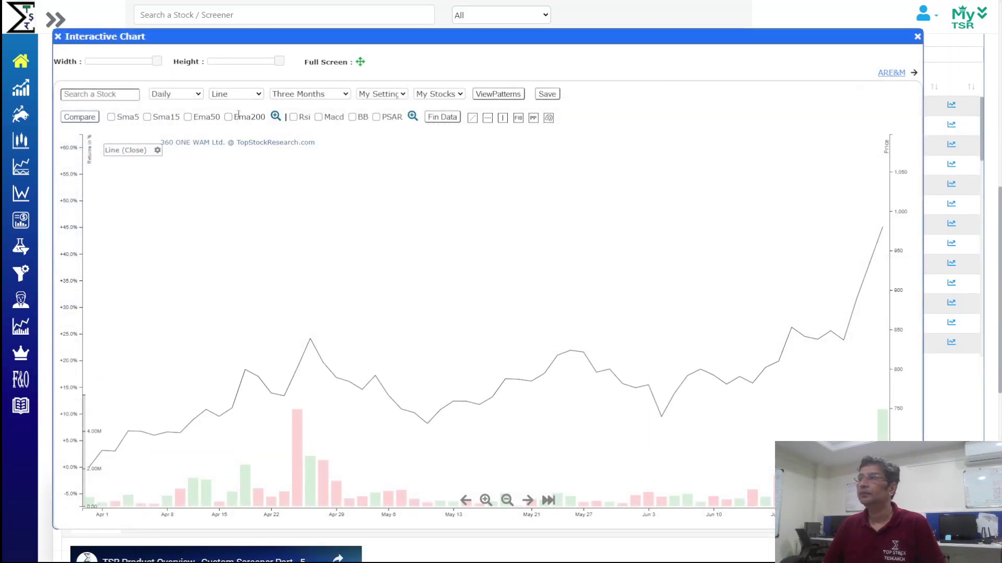
{"action": "left_click", "coordinate": [892, 73]}
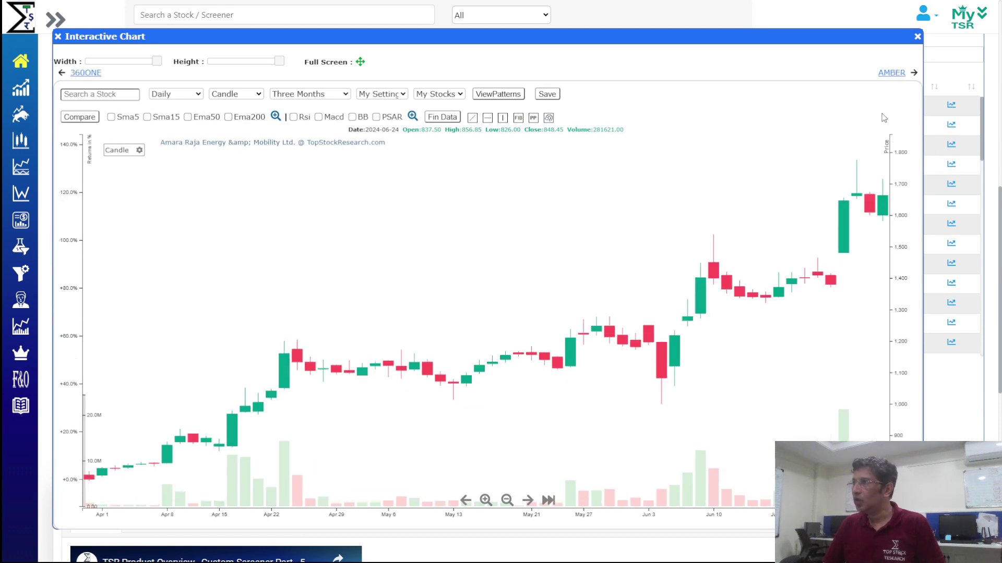
{"action": "left_click", "coordinate": [917, 36]}
Step: Rerun the screener with a different minimum percentage for Close above Open, and display the 360 ONE WAM chart as candles
{"action": "scroll", "coordinate": [412, 249], "scroll_direction": "up", "scroll_amount": 8}
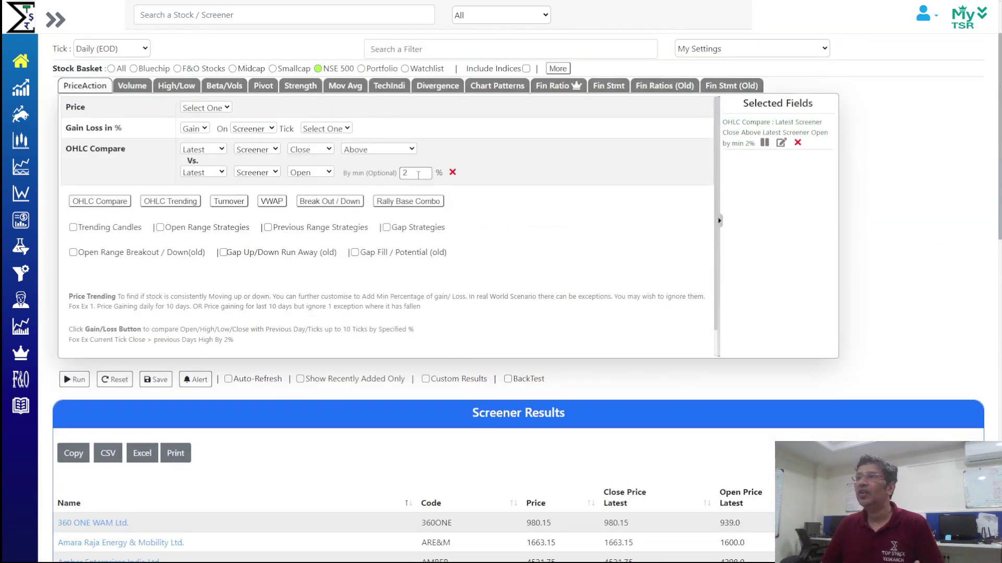
{"action": "left_click", "coordinate": [74, 379]}
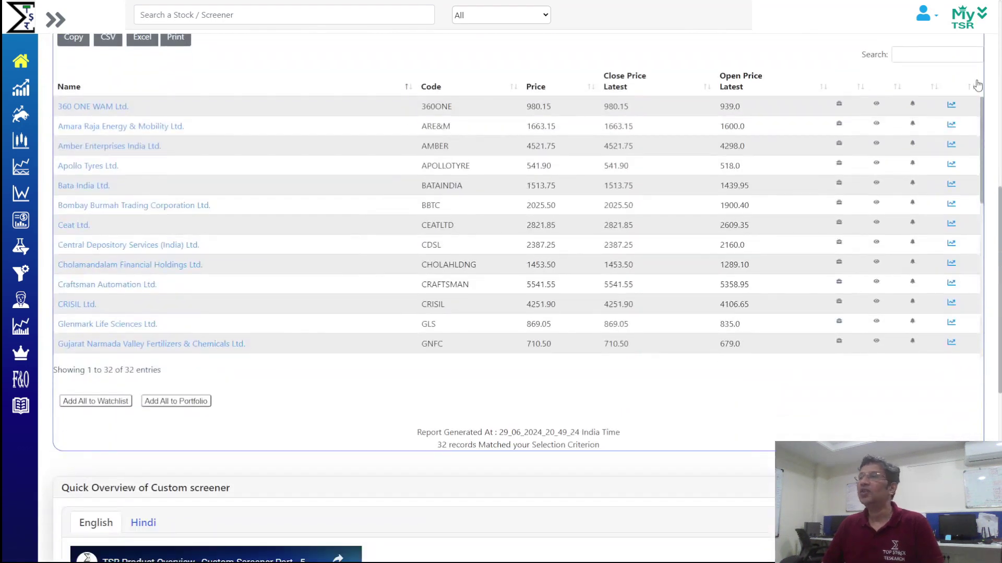
{"action": "left_click", "coordinate": [951, 105]}
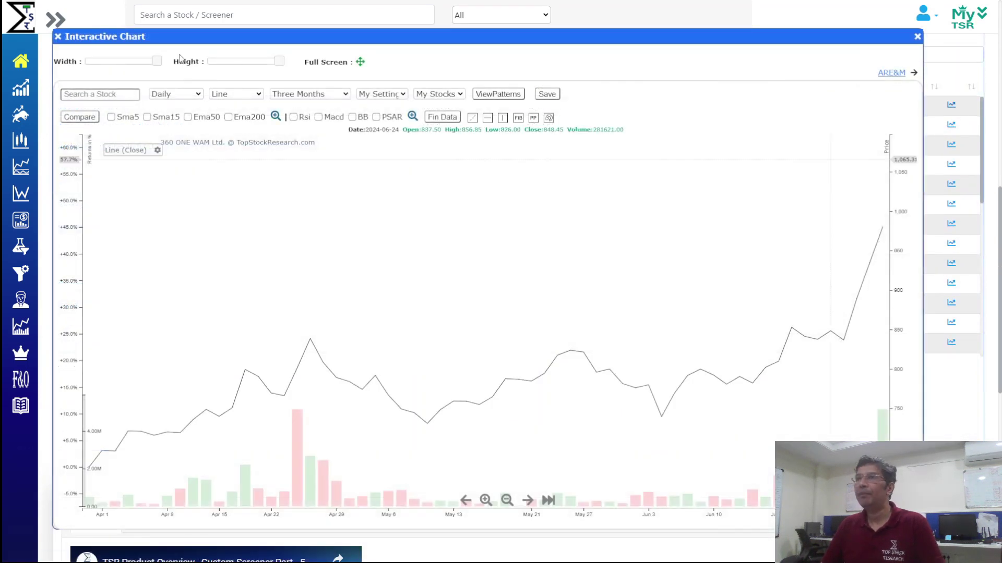
{"action": "left_click", "coordinate": [241, 97]}
{"action": "left_click", "coordinate": [224, 115]}
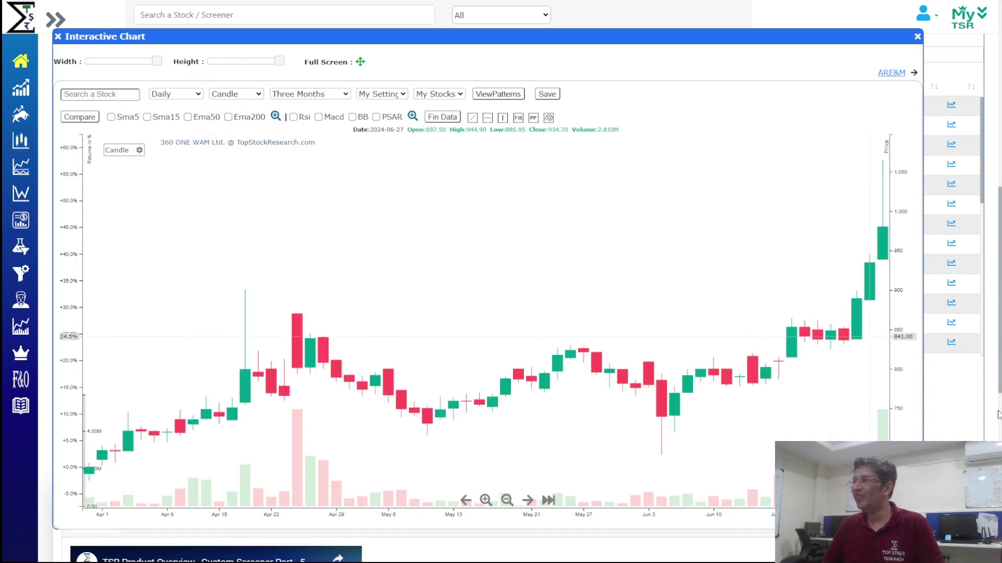